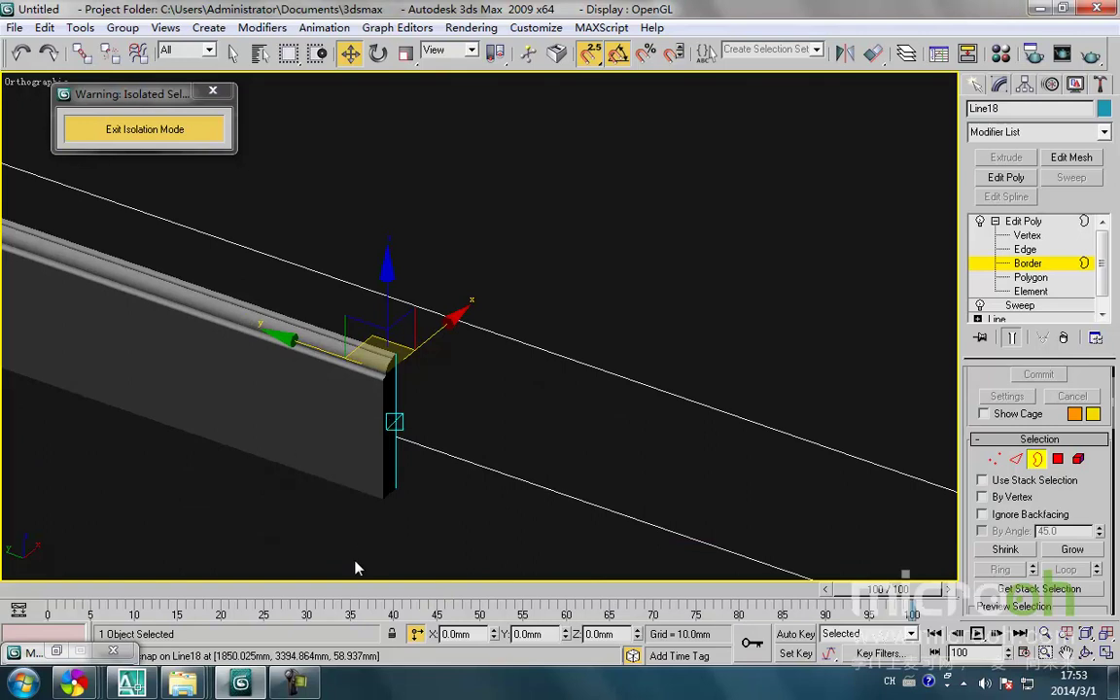
# - Inspect the open end of the isolated moulding, then exit isolation mode to bring back the full scene
pyautogui.click(366, 459)
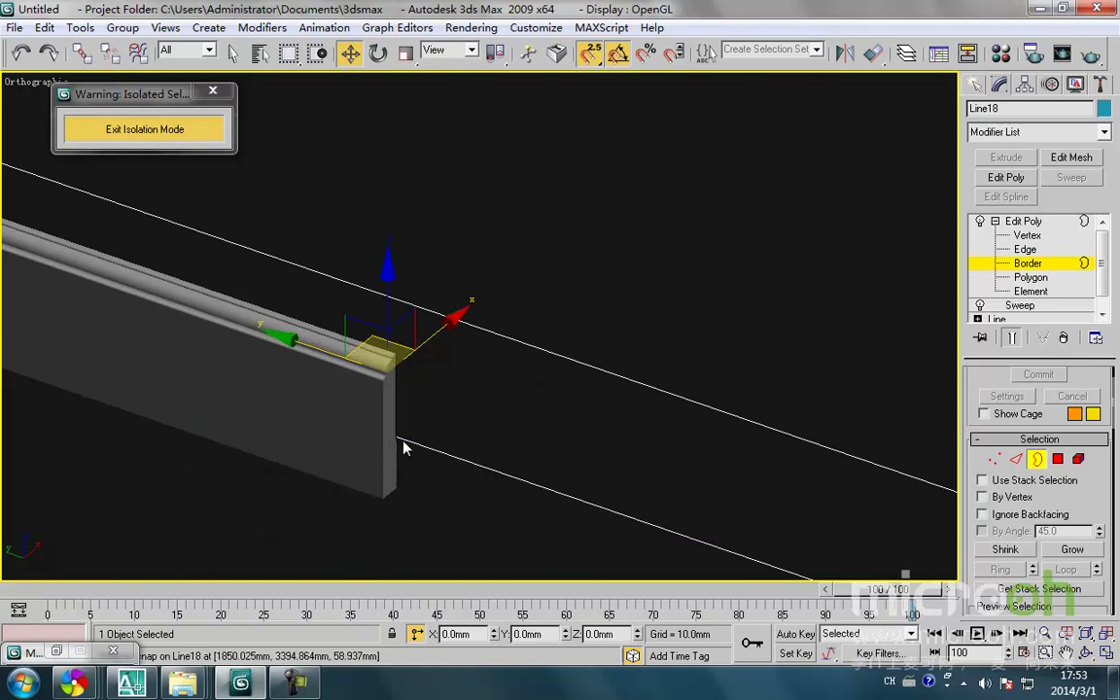
pyautogui.click(414, 393)
pyautogui.scroll(5, 428, 383)
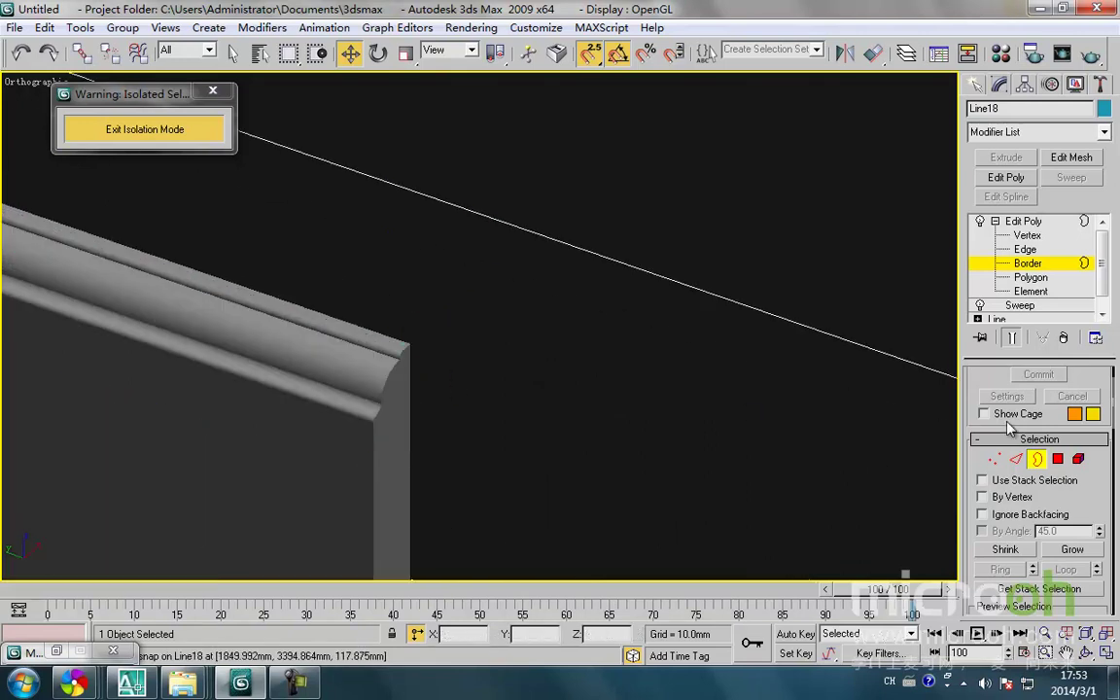
pyautogui.click(495, 377)
pyautogui.click(158, 128)
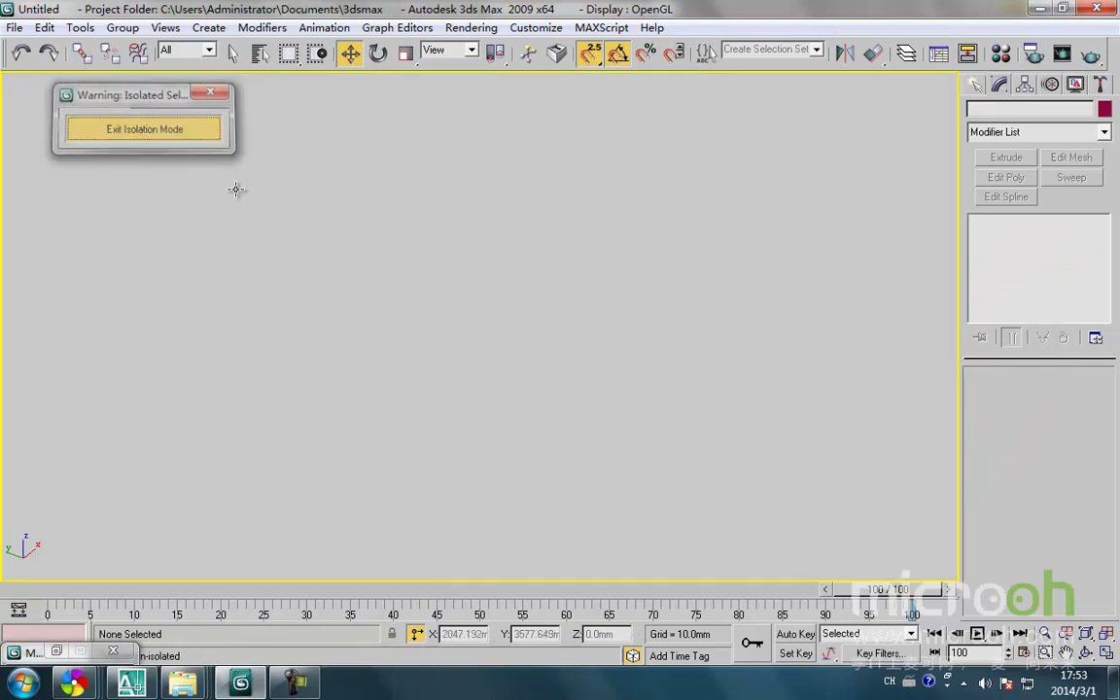
pyautogui.scroll(-10, 369, 348)
pyautogui.keyDown('alt'); pyautogui.moveTo(392, 413); pyautogui.dragTo(675, 461, button='middle'); pyautogui.keyUp('alt')
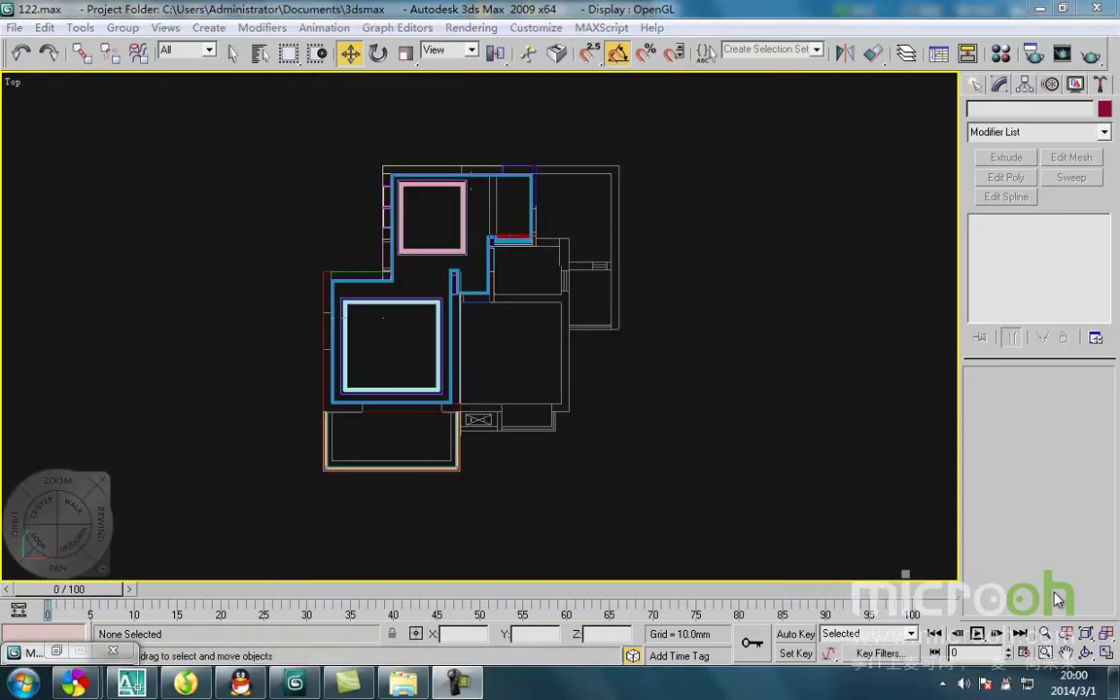
# - Display the apartment model shaded and examine it from an angled overhead view
pyautogui.moveTo(444, 350); pyautogui.dragTo(465, 388, button='middle')
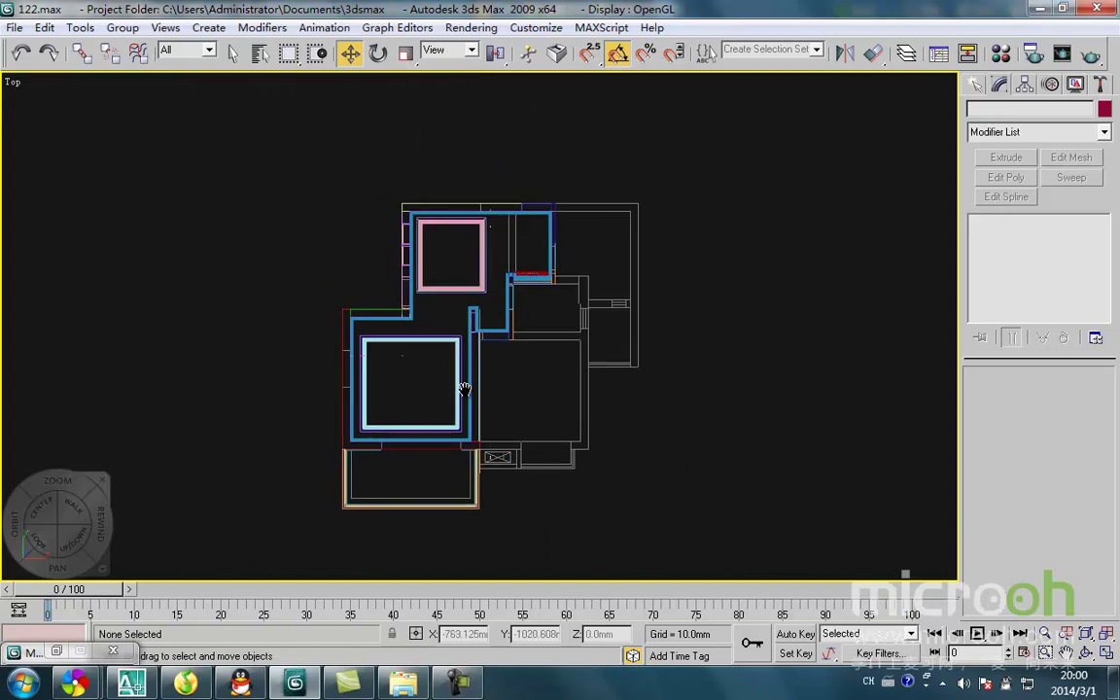
pyautogui.keyDown('alt'); pyautogui.moveTo(366, 367); pyautogui.dragTo(745, 339, button='middle'); pyautogui.keyUp('alt')
pyautogui.moveTo(534, 473); pyautogui.dragTo(479, 508, button='middle')
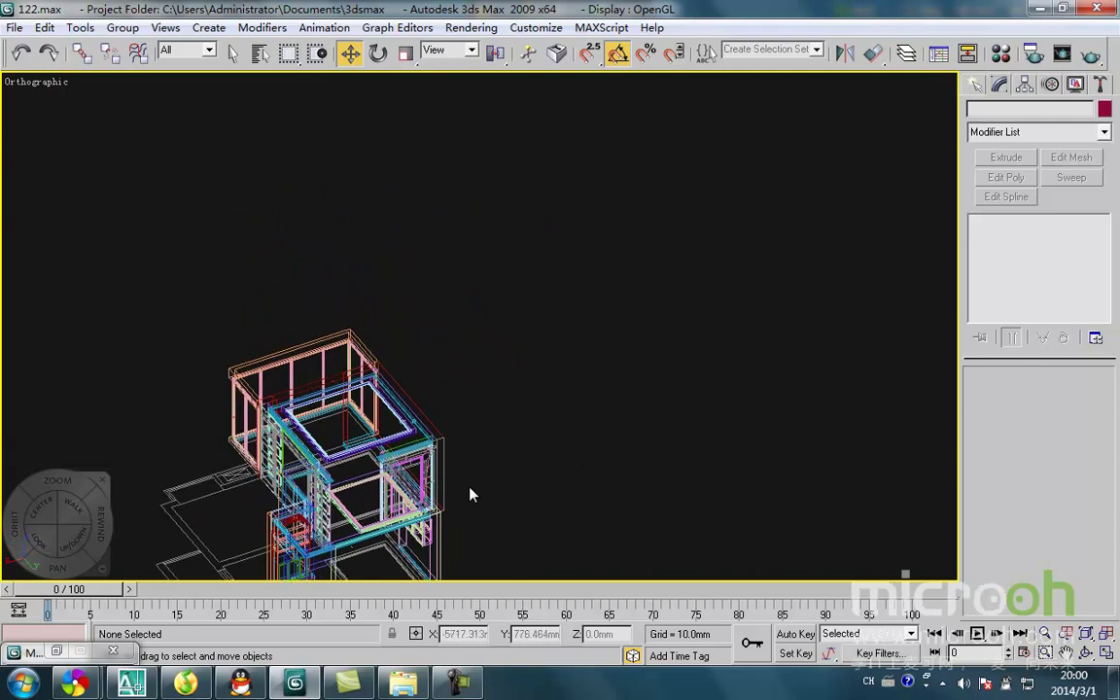
pyautogui.press('F3')
pyautogui.scroll(4, 450, 476)
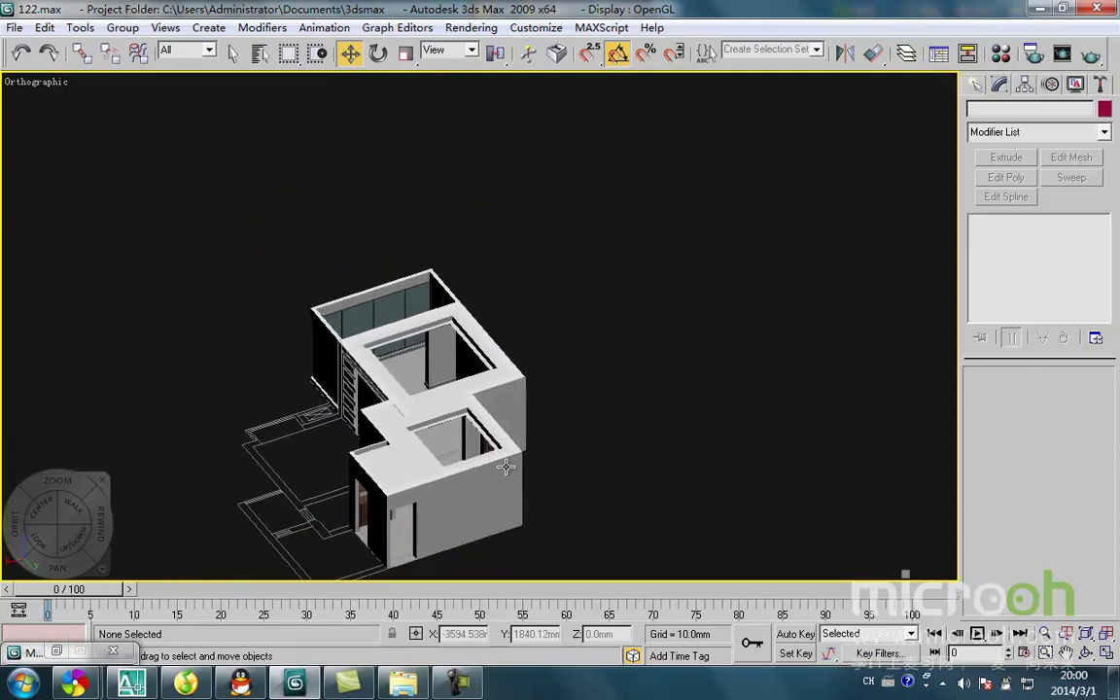
pyautogui.scroll(-5, 507, 474)
pyautogui.keyDown('alt'); pyautogui.moveTo(507, 419); pyautogui.dragTo(535, 430, button='middle'); pyautogui.keyUp('alt')
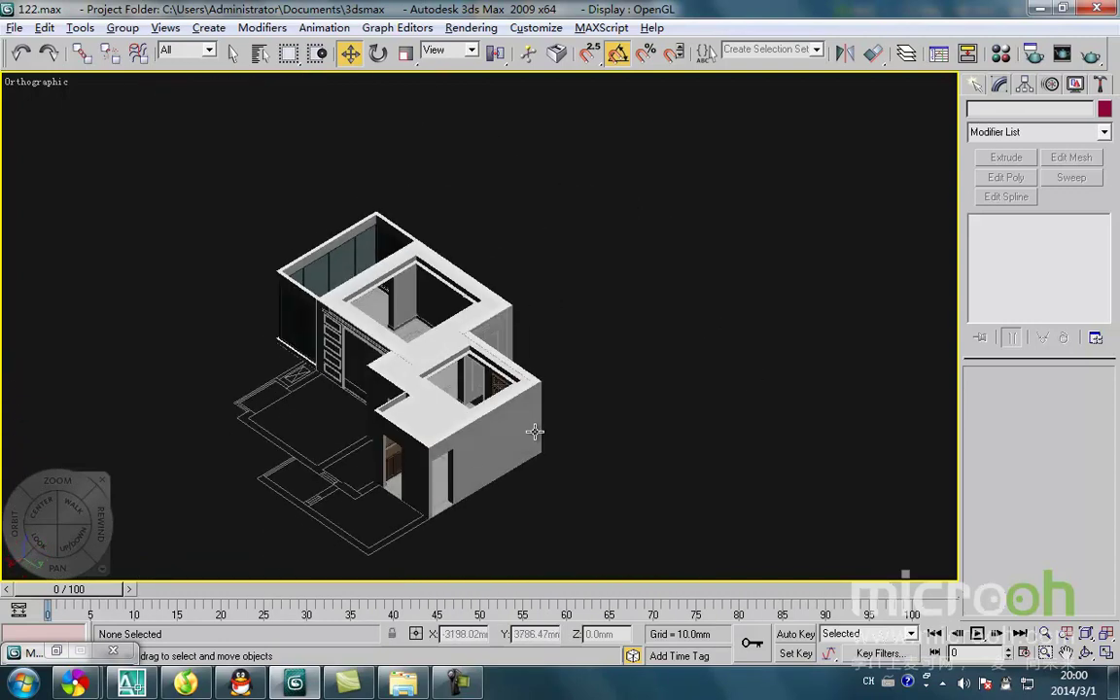
pyautogui.scroll(-2, 467, 469)
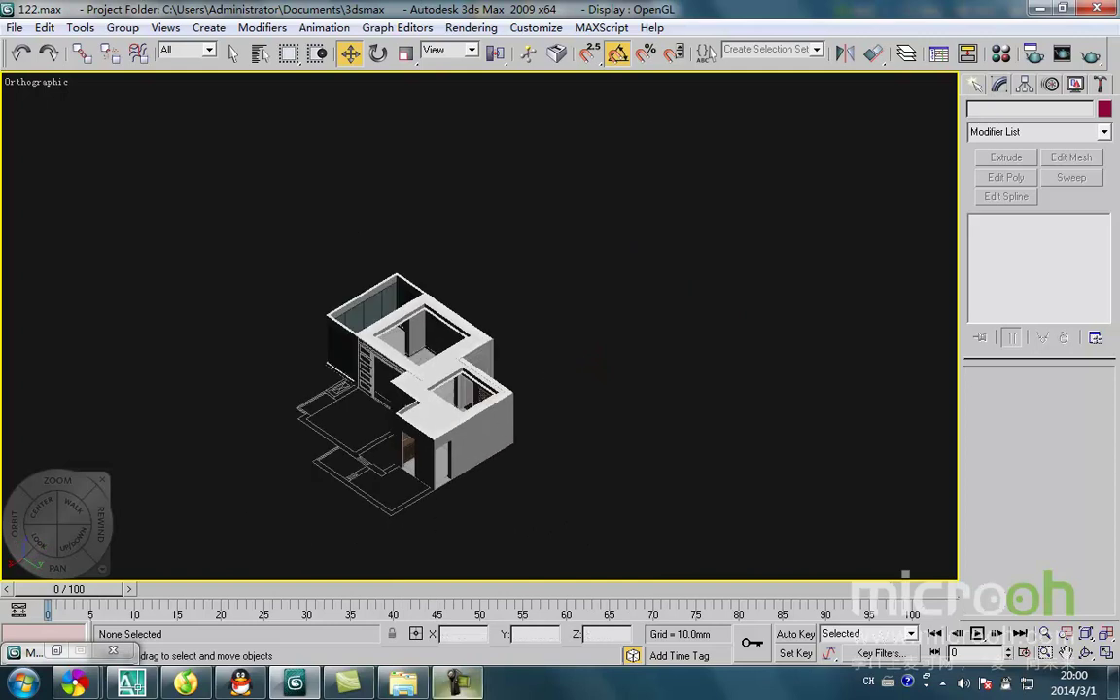
# - Switch to the file explorer and open the Max folder inside the 门 model folder
pyautogui.click(405, 683)
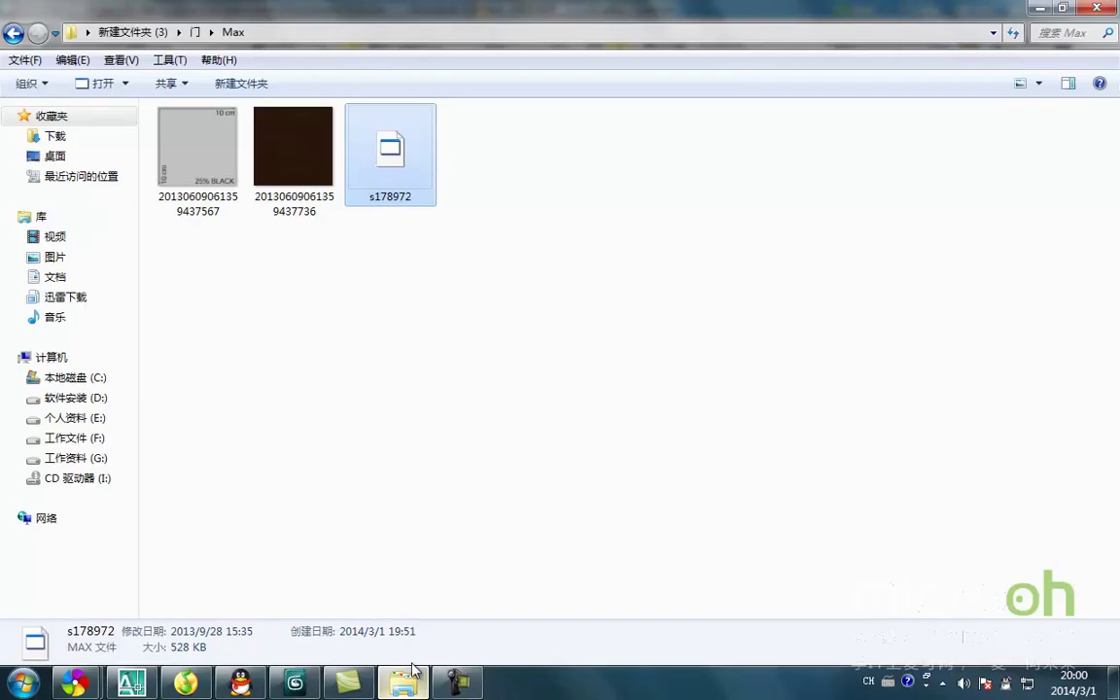
pyautogui.click(14, 33)
pyautogui.click(14, 34)
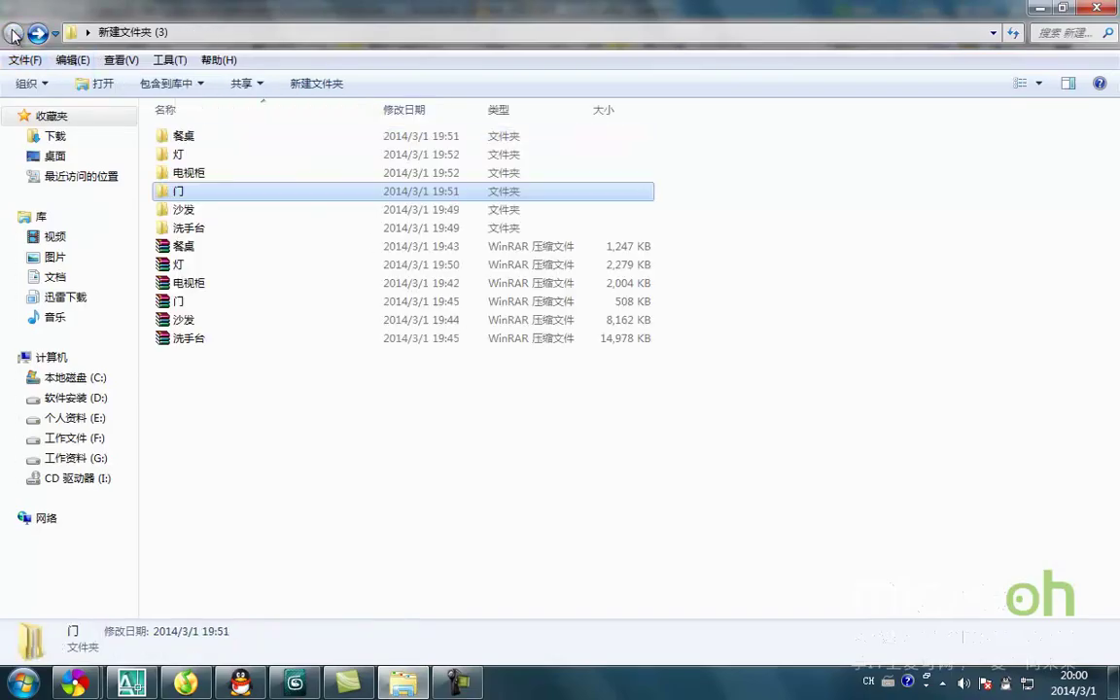
pyautogui.click(250, 413)
pyautogui.doubleClick(205, 192)
pyautogui.doubleClick(217, 143)
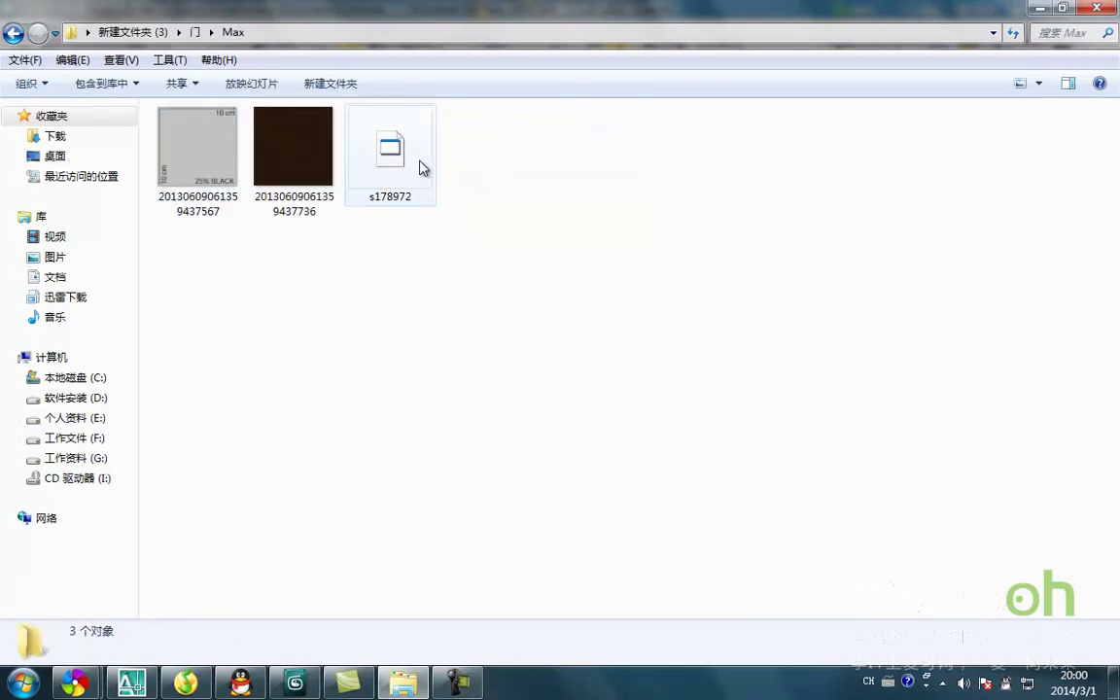
# - Merge the s178972 door file into the scene and place the door group beside the apartment
pyautogui.click(392, 174)
pyautogui.moveTo(395, 190); pyautogui.dragTo(614, 364)
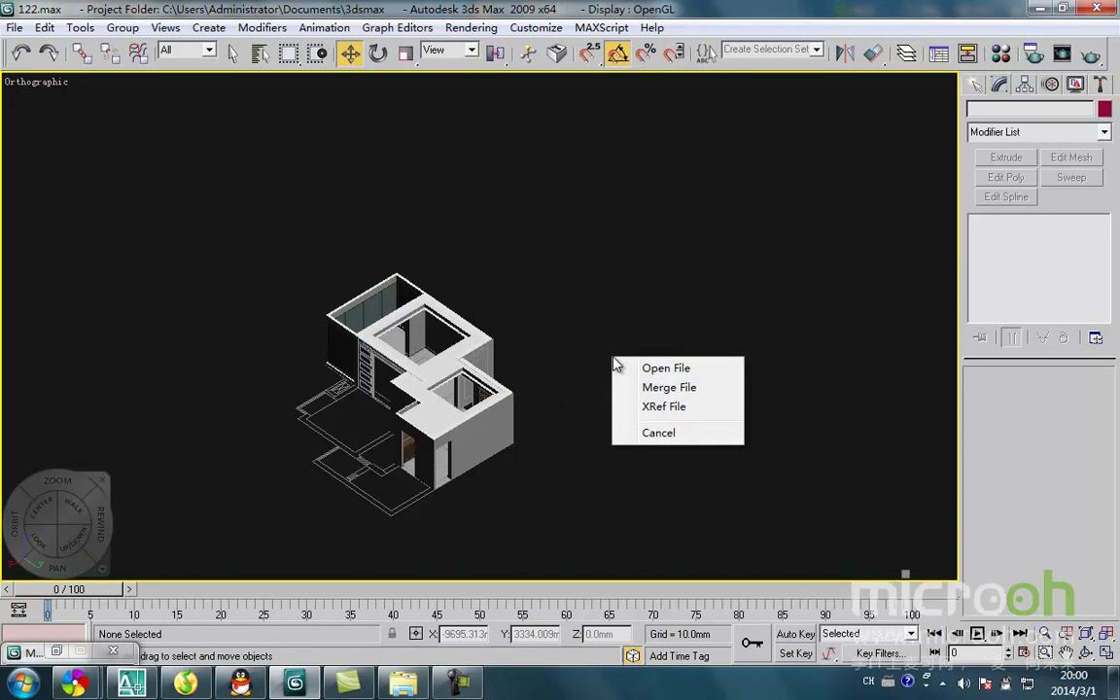
pyautogui.click(653, 392)
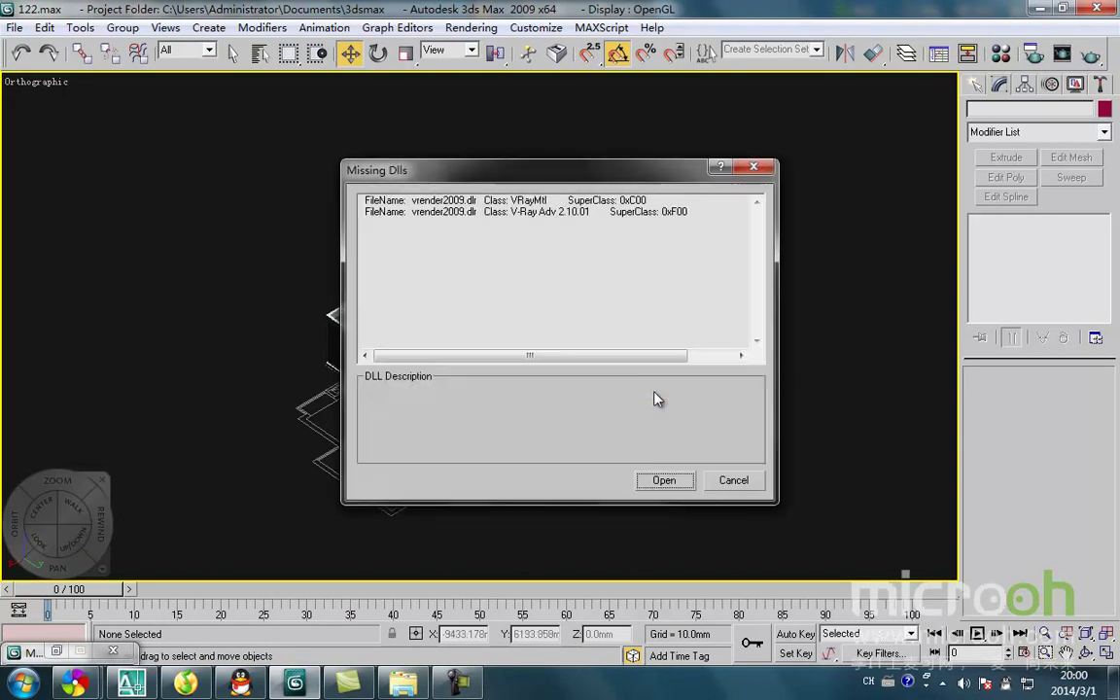
pyautogui.click(666, 481)
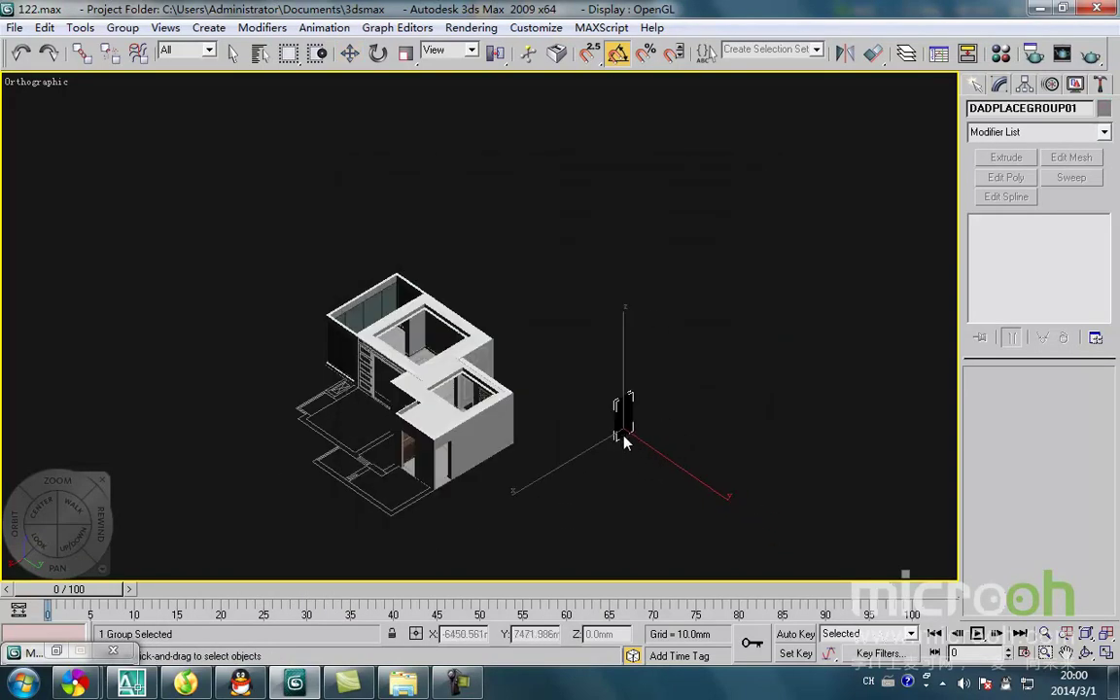
pyautogui.press('w')
pyautogui.press('z')
pyautogui.moveTo(633, 321); pyautogui.dragTo(622, 416, button='middle')
pyautogui.moveTo(698, 425); pyautogui.dragTo(669, 408)
pyautogui.click(544, 340)
pyautogui.moveTo(496, 290); pyautogui.dragTo(452, 360, button='middle')
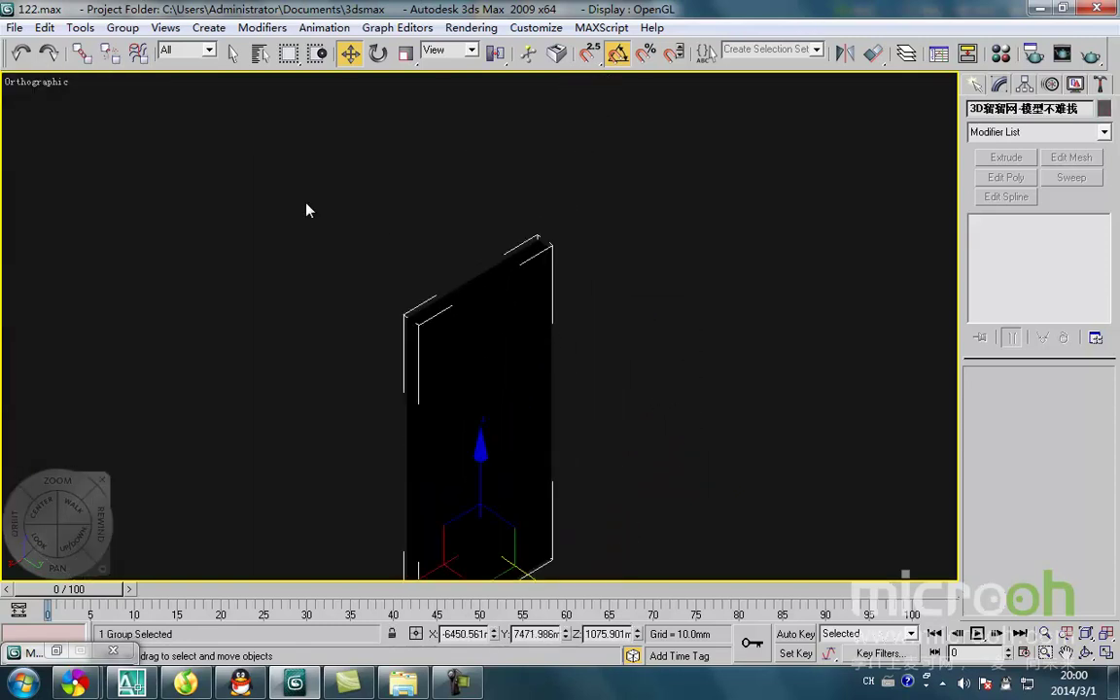
pyautogui.scroll(-2, 346, 273)
# - Assign the brown 木门 material to the merged door and minimise the Material Editor
pyautogui.press('m')
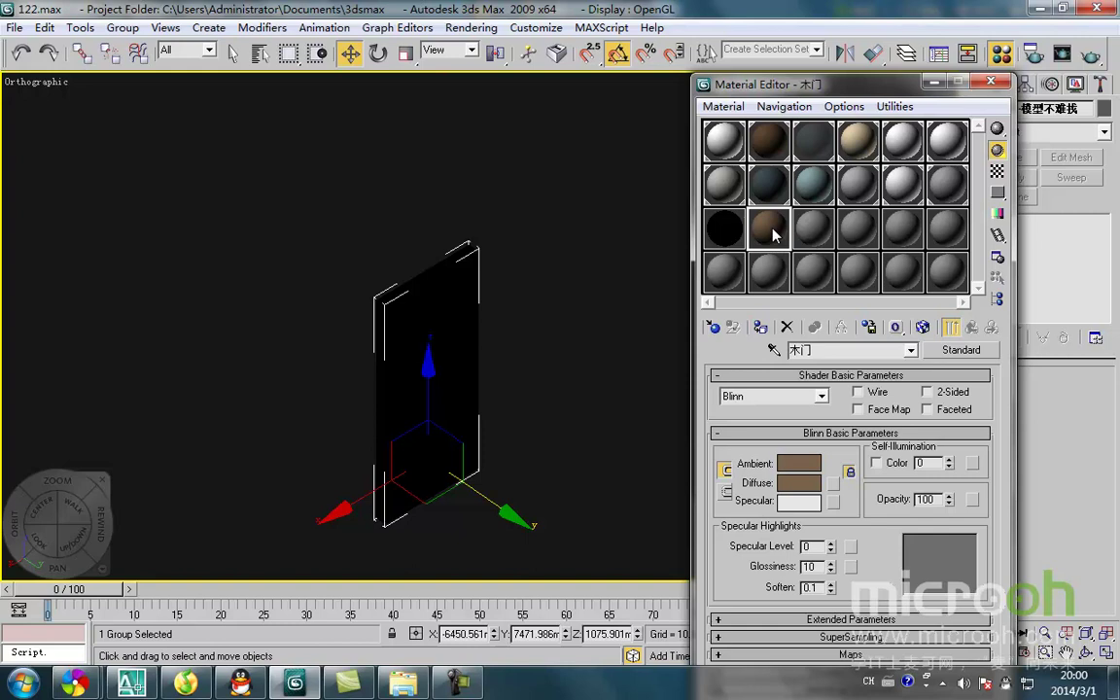
pyautogui.click(764, 331)
pyautogui.click(615, 305)
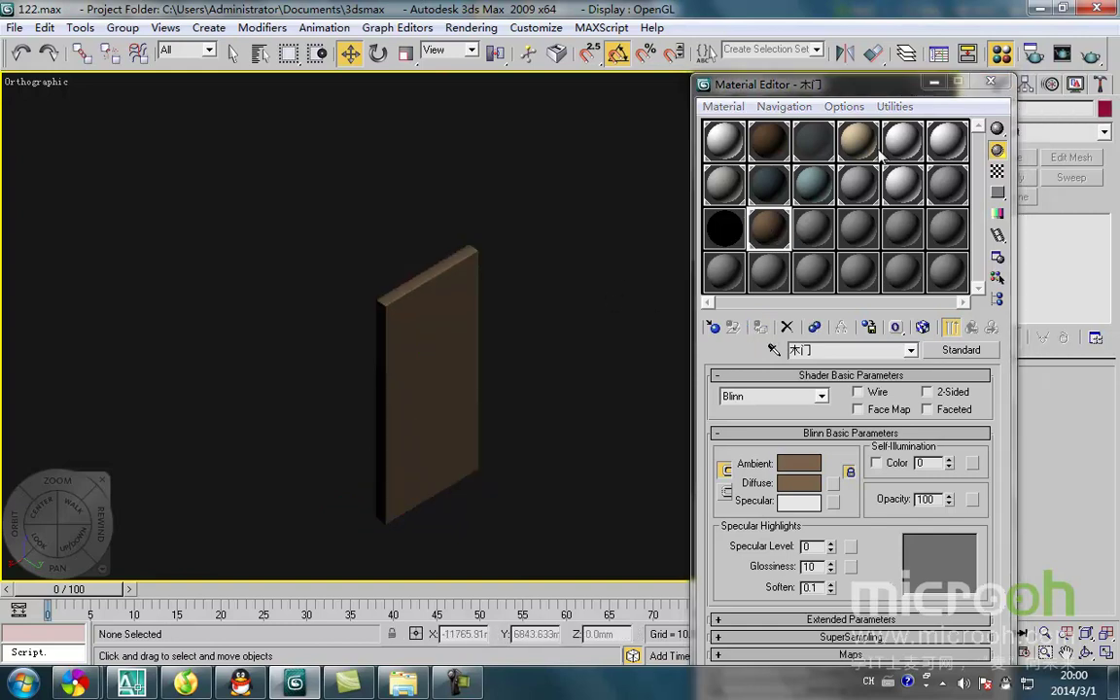
pyautogui.click(931, 86)
# - Select the three wall objects around the corner doorway of the apartment, using wireframe display
pyautogui.scroll(-3, 512, 348)
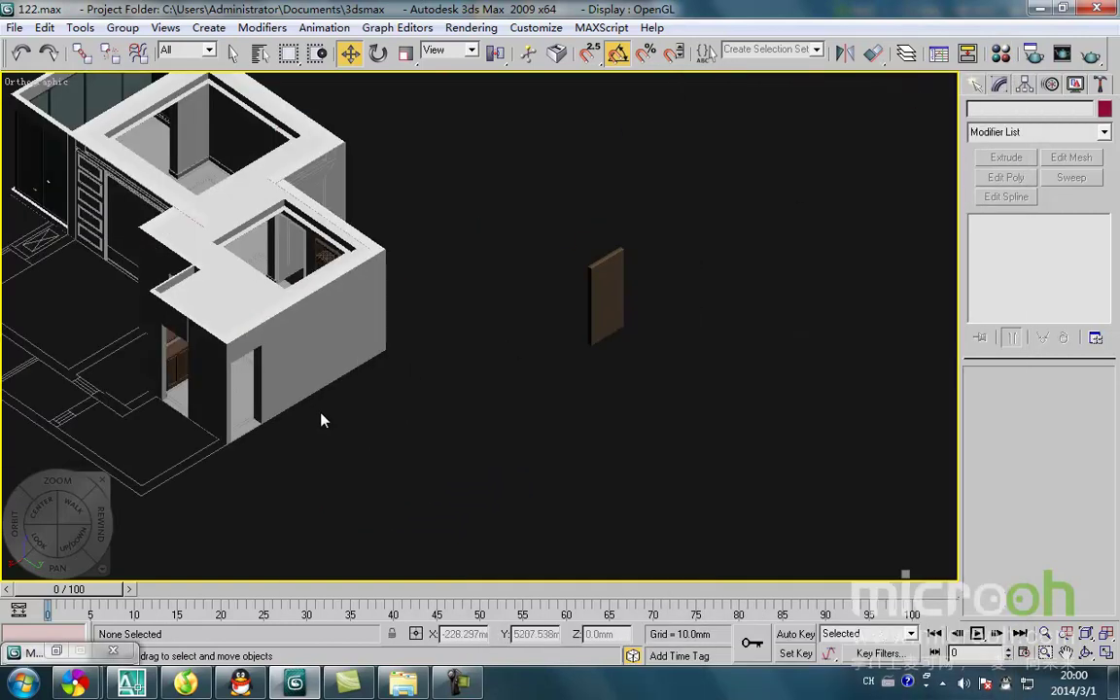
pyautogui.moveTo(322, 414); pyautogui.dragTo(383, 428, button='middle')
pyautogui.scroll(3, 304, 386)
pyautogui.click(313, 356)
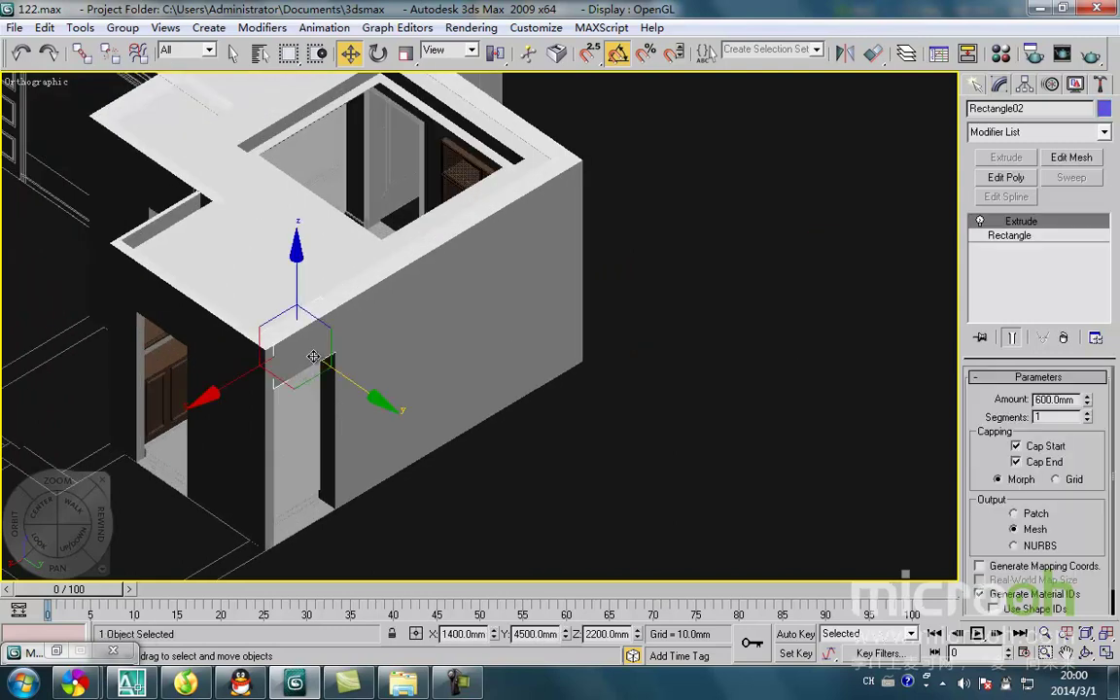
pyautogui.press('F3')
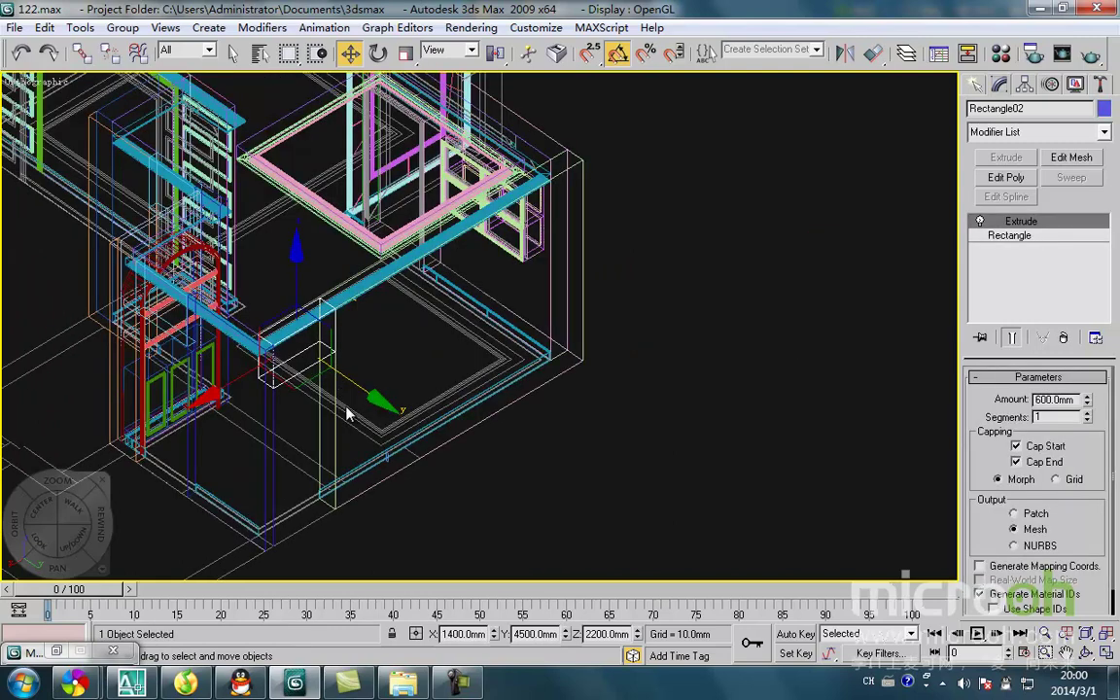
pyautogui.keyDown('ctrl'); pyautogui.click(336, 457); pyautogui.keyUp('ctrl')
pyautogui.scroll(-5, 298, 387)
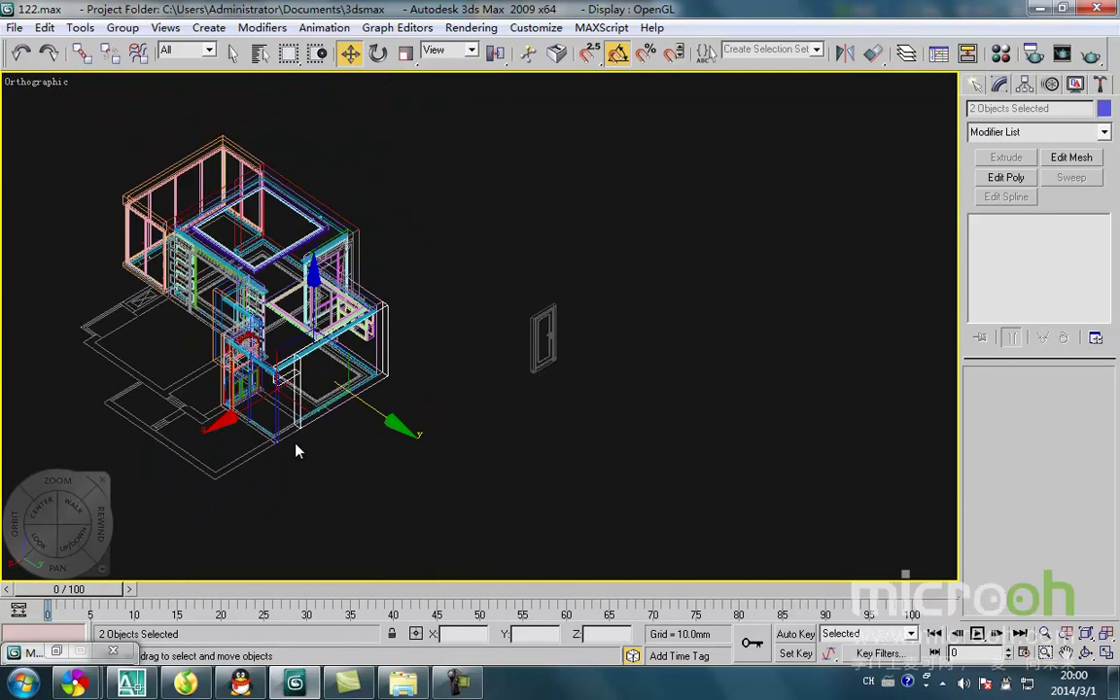
pyautogui.scroll(5, 295, 446)
pyautogui.keyDown('ctrl'); pyautogui.click(265, 395); pyautogui.keyUp('ctrl')
# - Add the merged door to the wall selection in Top view and isolate the selected objects
pyautogui.scroll(-3, 312, 399)
pyautogui.press('t')
pyautogui.scroll(-4, 408, 418)
pyautogui.scroll(2, 457, 430)
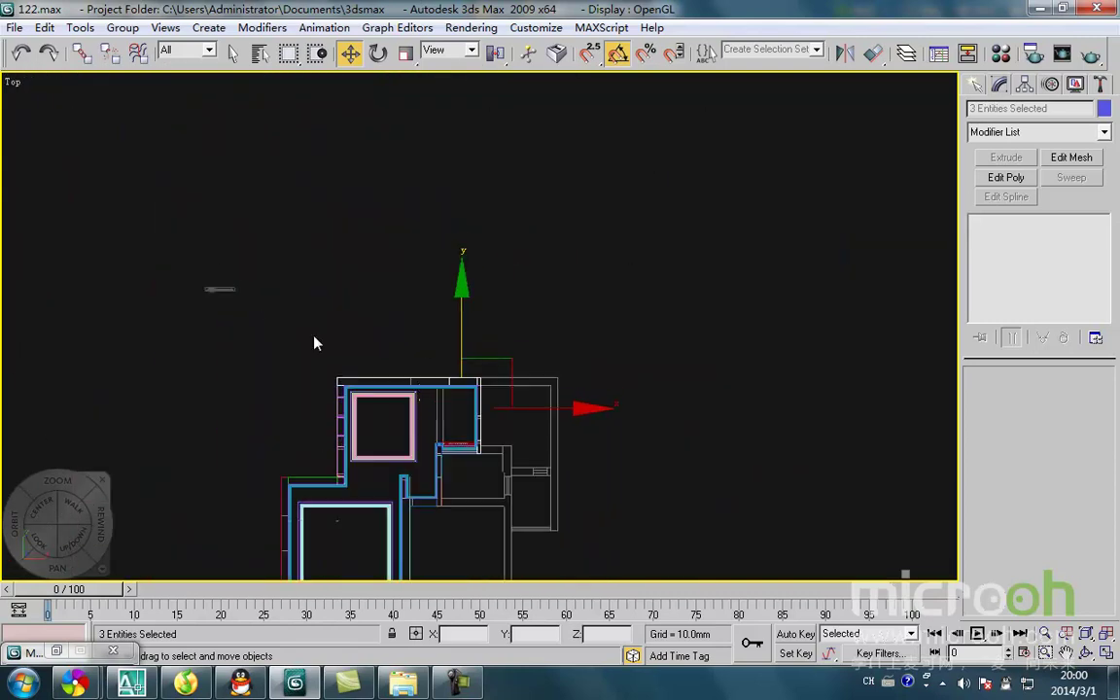
pyautogui.keyDown('ctrl'); pyautogui.moveTo(257, 318); pyautogui.dragTo(168, 259); pyautogui.keyUp('ctrl')
pyautogui.hotkey('alt', 'q')
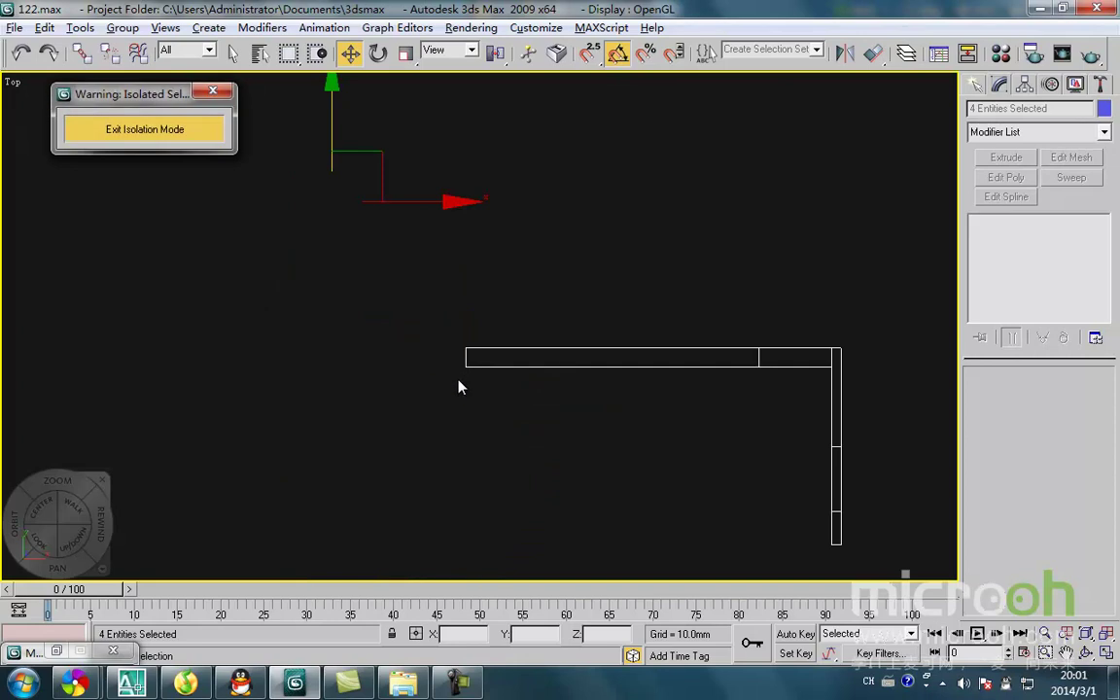
# - Move the door group in Top view into the doorway opening between the wall end and the corner
pyautogui.click(350, 364)
pyautogui.scroll(-2, 355, 332)
pyautogui.moveTo(206, 201); pyautogui.dragTo(209, 200)
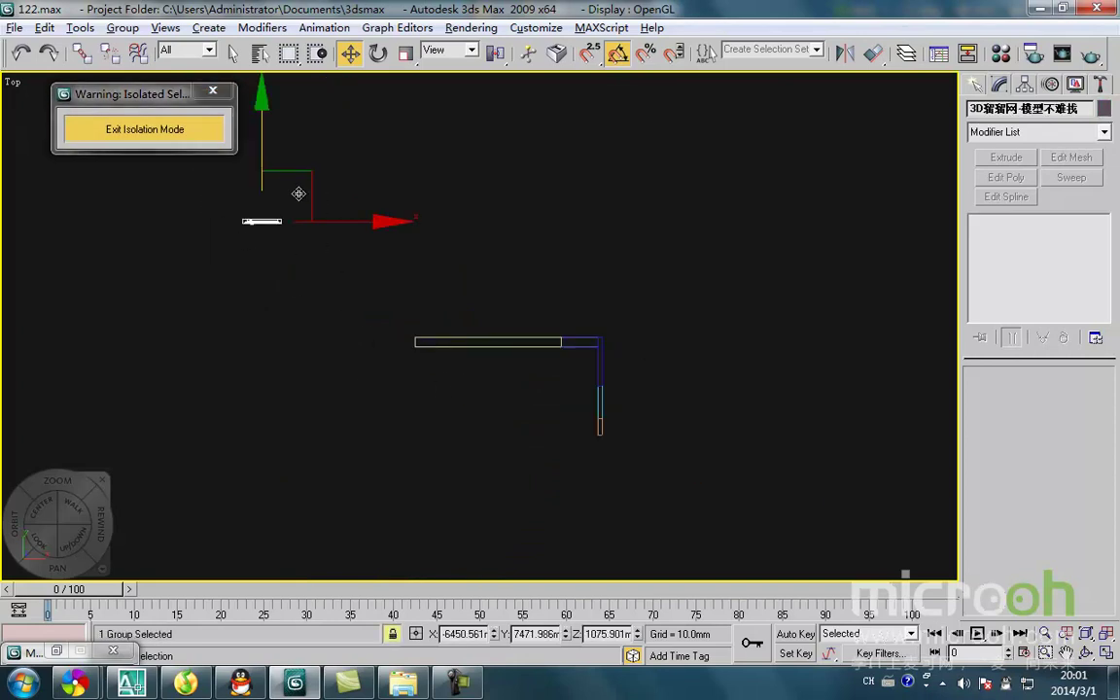
pyautogui.moveTo(295, 194); pyautogui.dragTo(571, 346)
pyautogui.scroll(3, 506, 355)
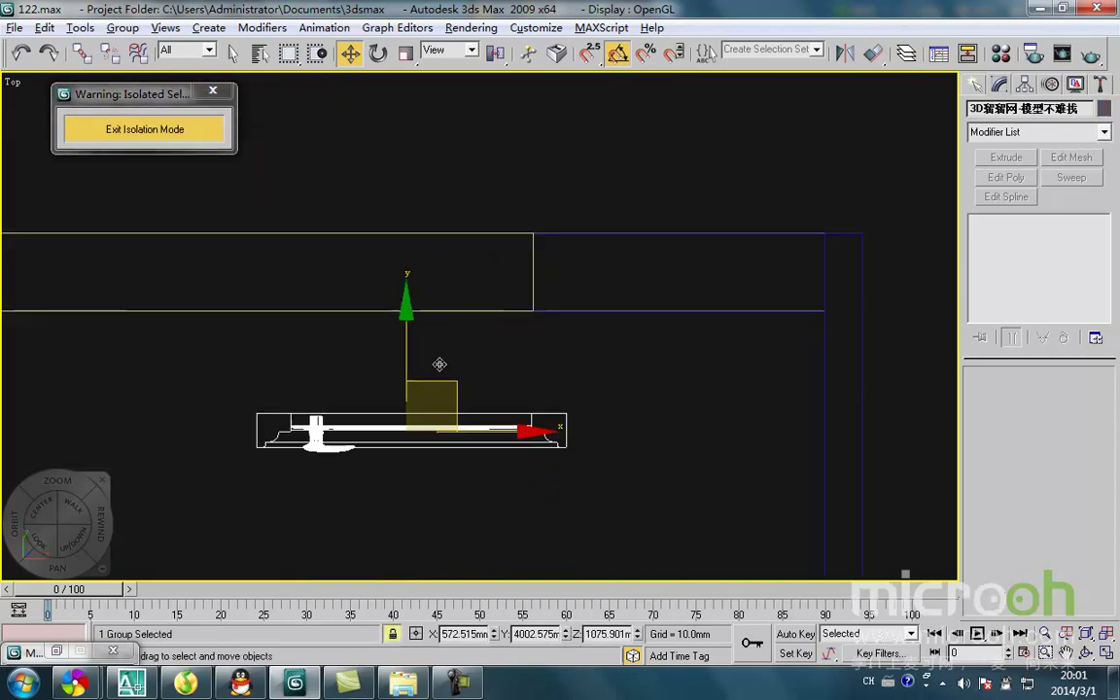
pyautogui.moveTo(234, 405); pyautogui.dragTo(630, 358)
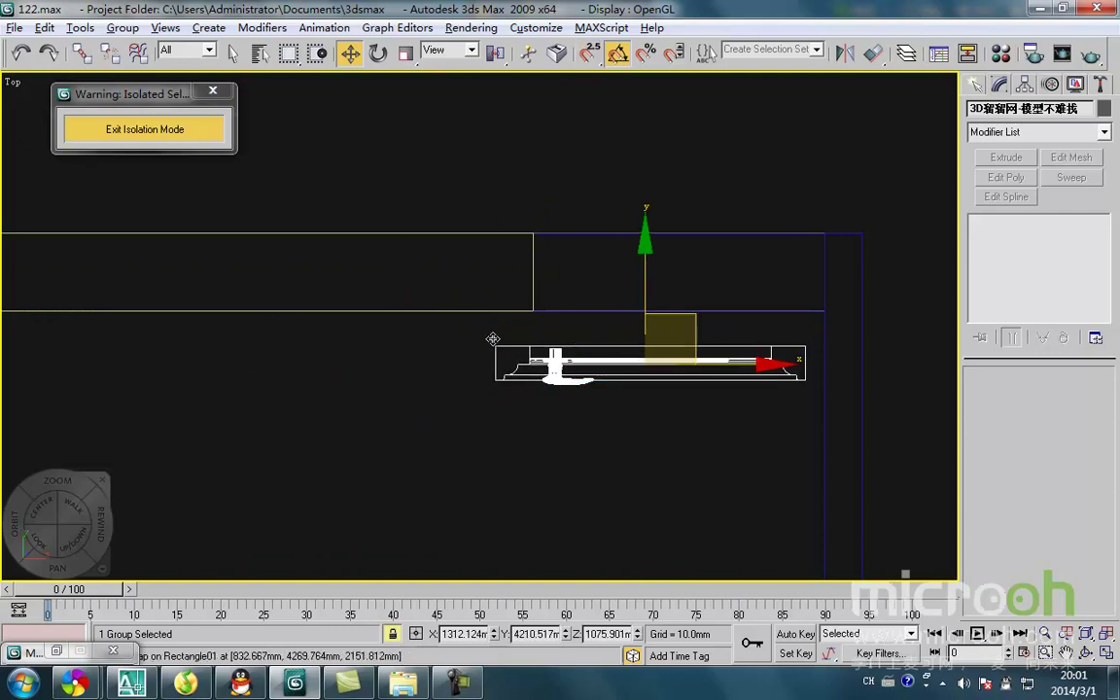
pyautogui.moveTo(492, 342); pyautogui.dragTo(534, 321)
pyautogui.moveTo(643, 321); pyautogui.dragTo(616, 304)
pyautogui.moveTo(704, 374); pyautogui.dragTo(695, 375)
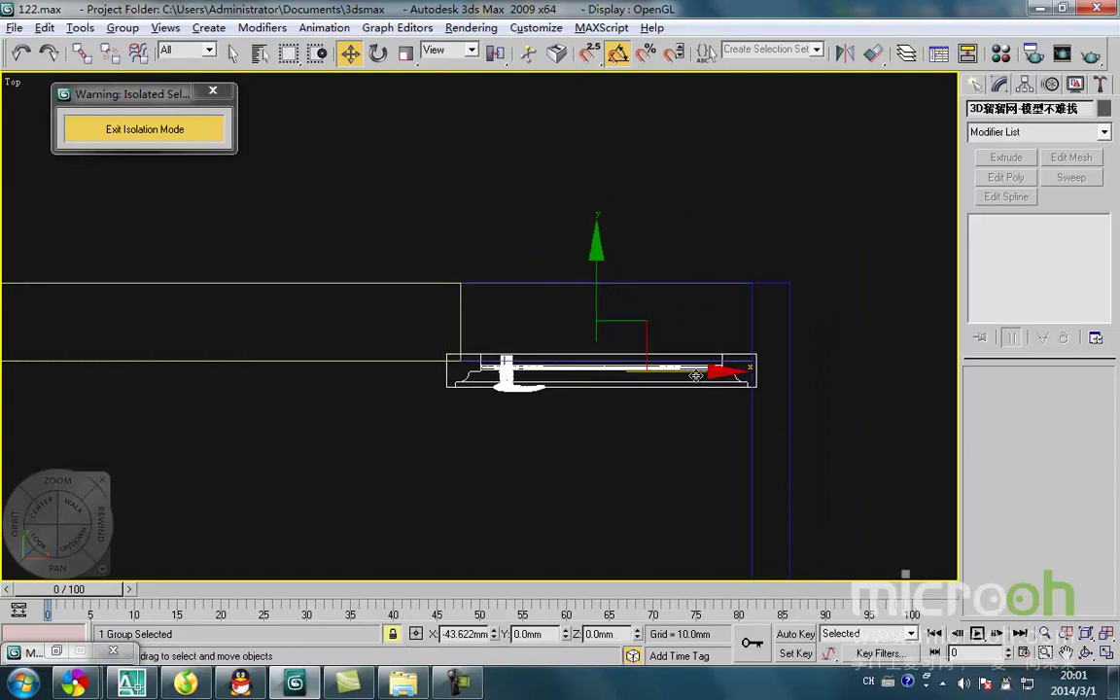
pyautogui.moveTo(602, 305); pyautogui.dragTo(601, 284)
# - Check how the door fits the wall opening in Front view
pyautogui.press('f')
pyautogui.press('z')
pyautogui.moveTo(509, 311); pyautogui.dragTo(505, 361, button='middle')
pyautogui.scroll(-2, 506, 360)
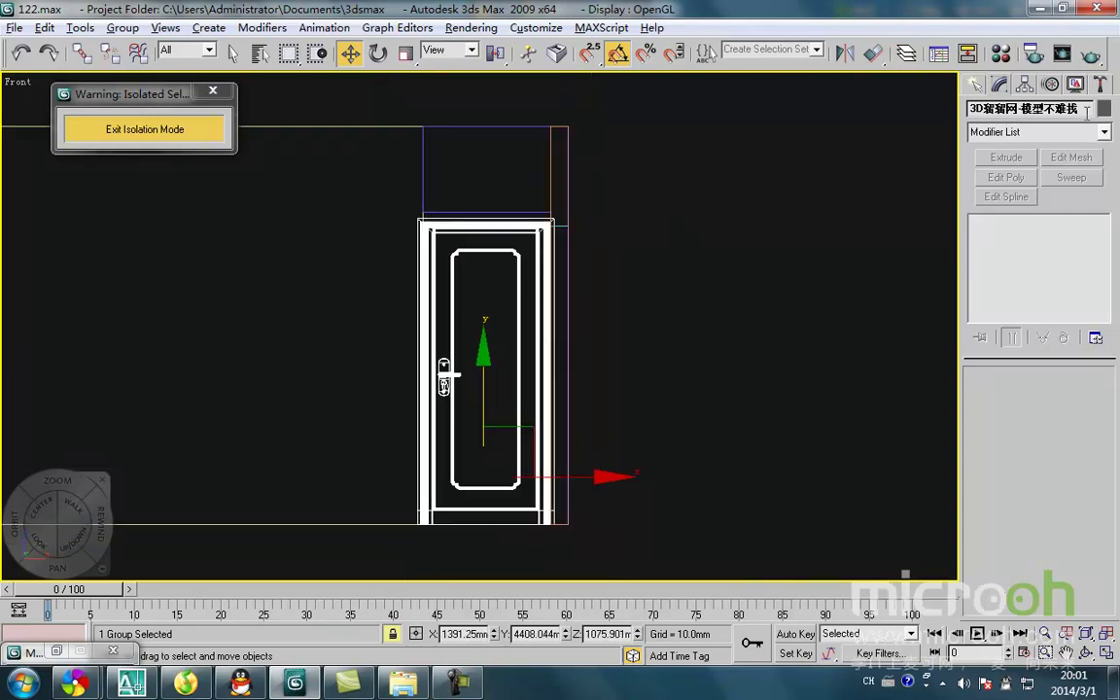
# - Try ungrouping the door model
pyautogui.click(123, 27)
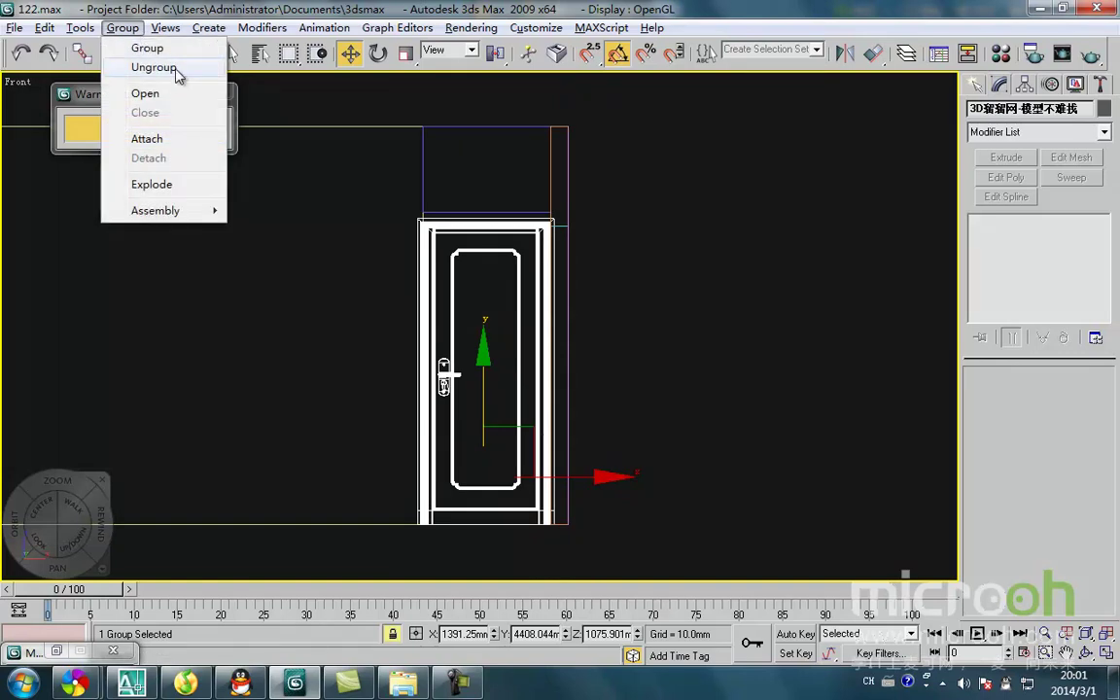
pyautogui.click(153, 67)
pyautogui.moveTo(704, 320); pyautogui.dragTo(699, 310, button='middle')
pyautogui.hotkey('ctrl', 'z')
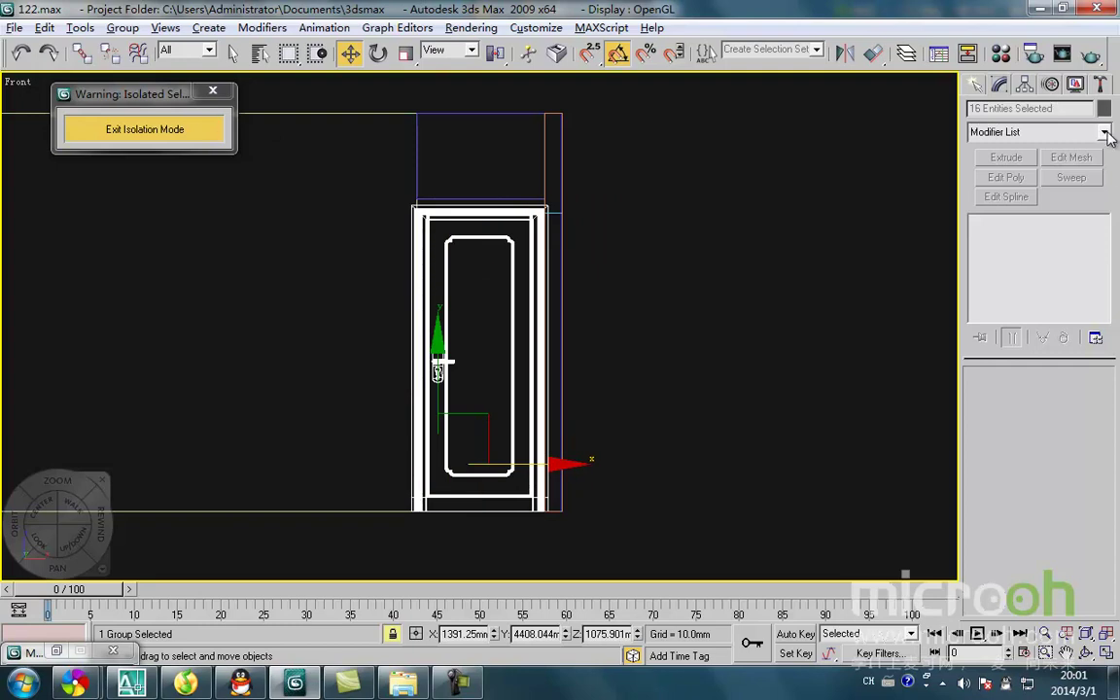
# - Apply an FFD modifier to the entire door group and dismiss the Apply Modifier notice
pyautogui.moveTo(480, 229); pyautogui.dragTo(473, 256, button='middle')
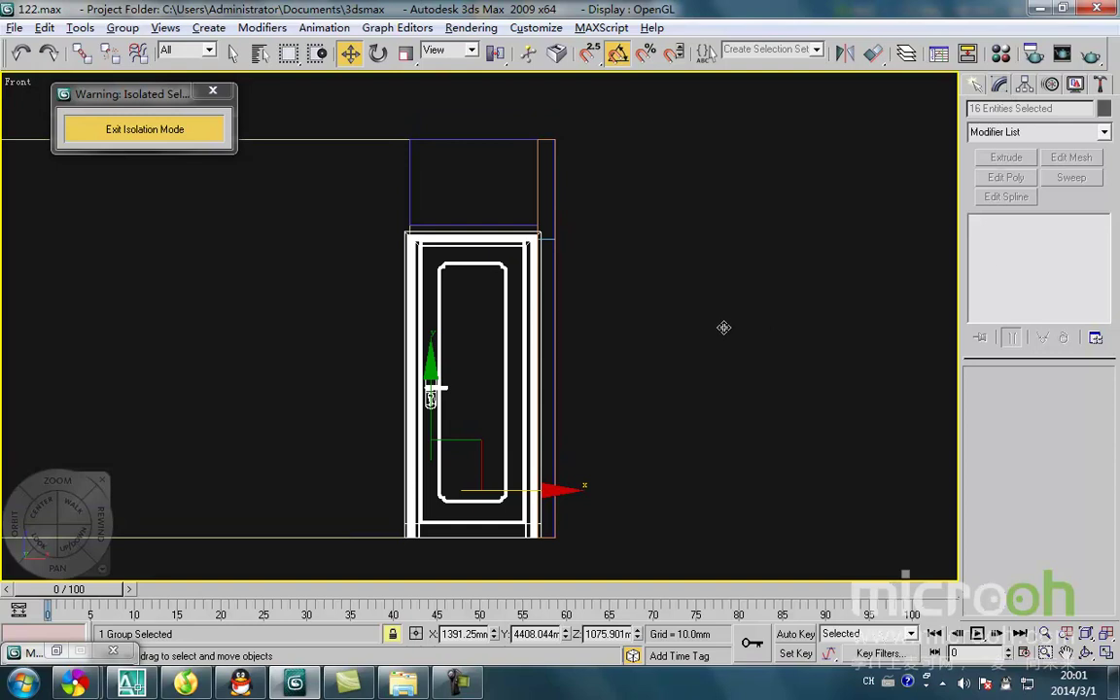
pyautogui.click(1104, 134)
pyautogui.press('f')
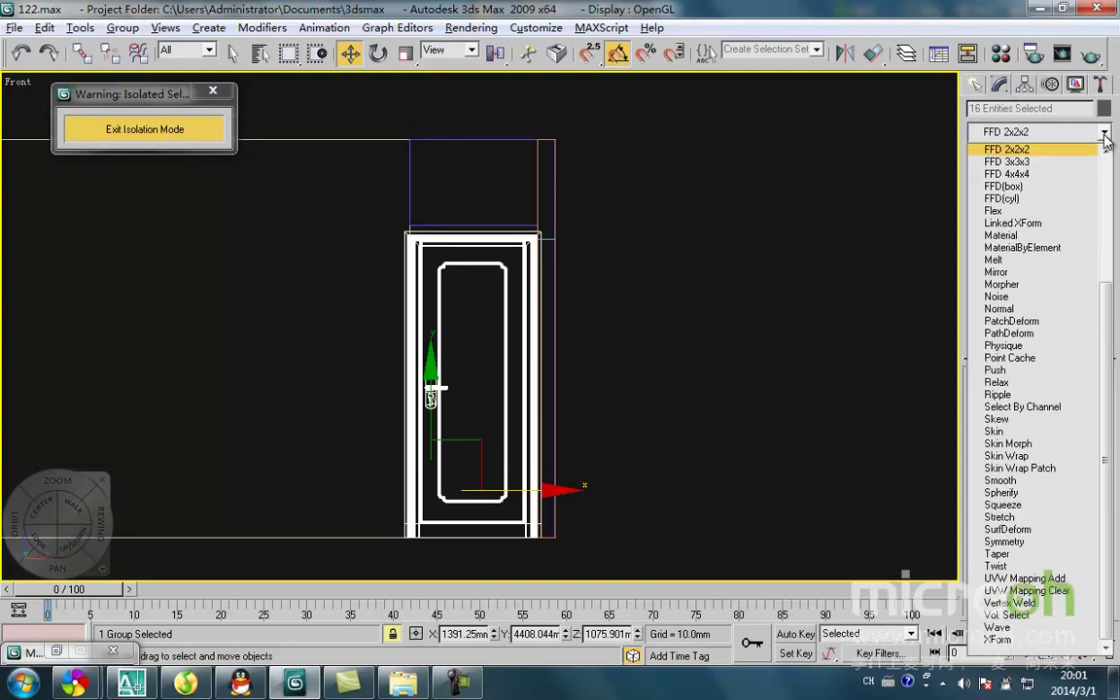
pyautogui.press('Down')
pyautogui.press('Return')
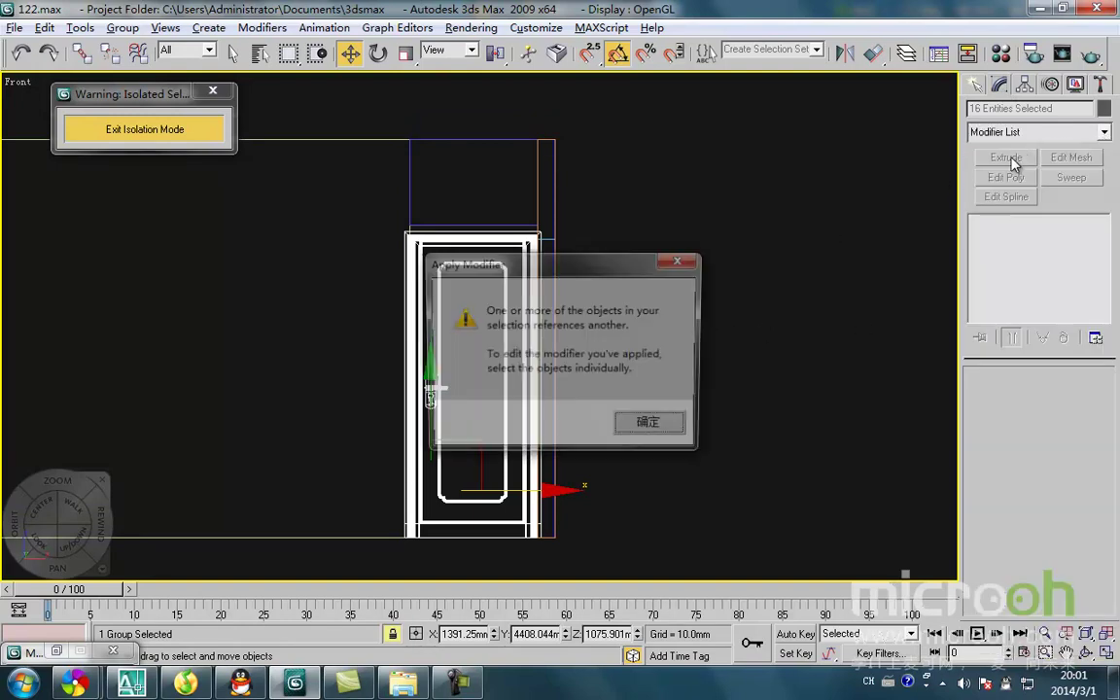
pyautogui.click(652, 428)
pyautogui.scroll(-2, 595, 344)
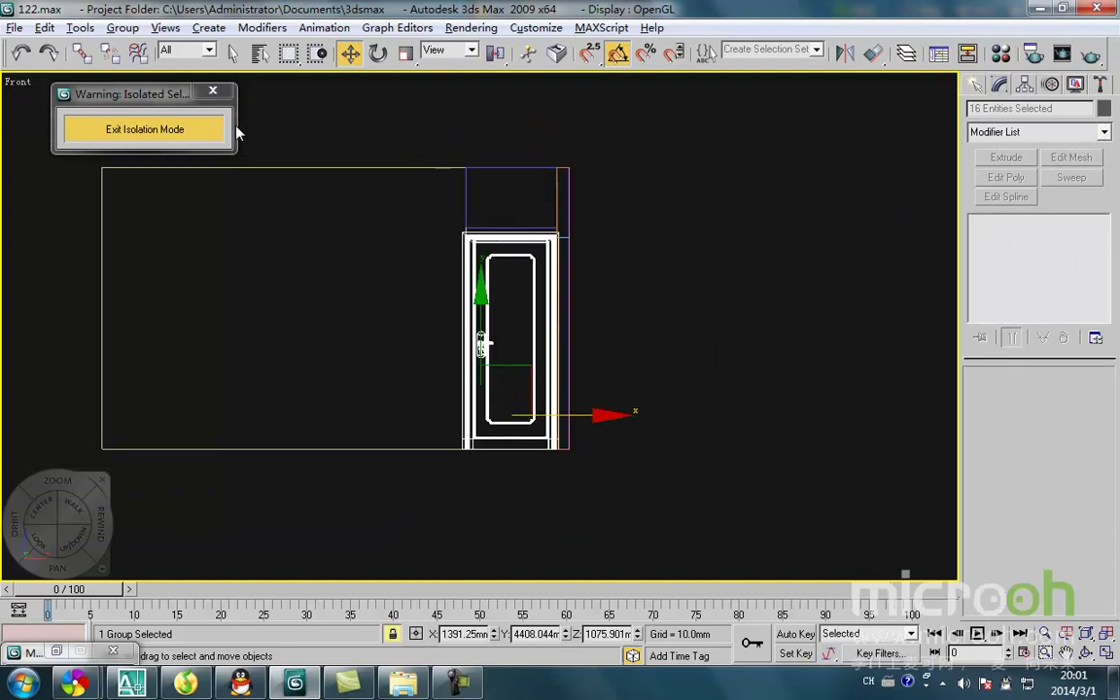
# - Explode the nested door group into separate objects and clear the selection
pyautogui.click(123, 28)
pyautogui.click(152, 183)
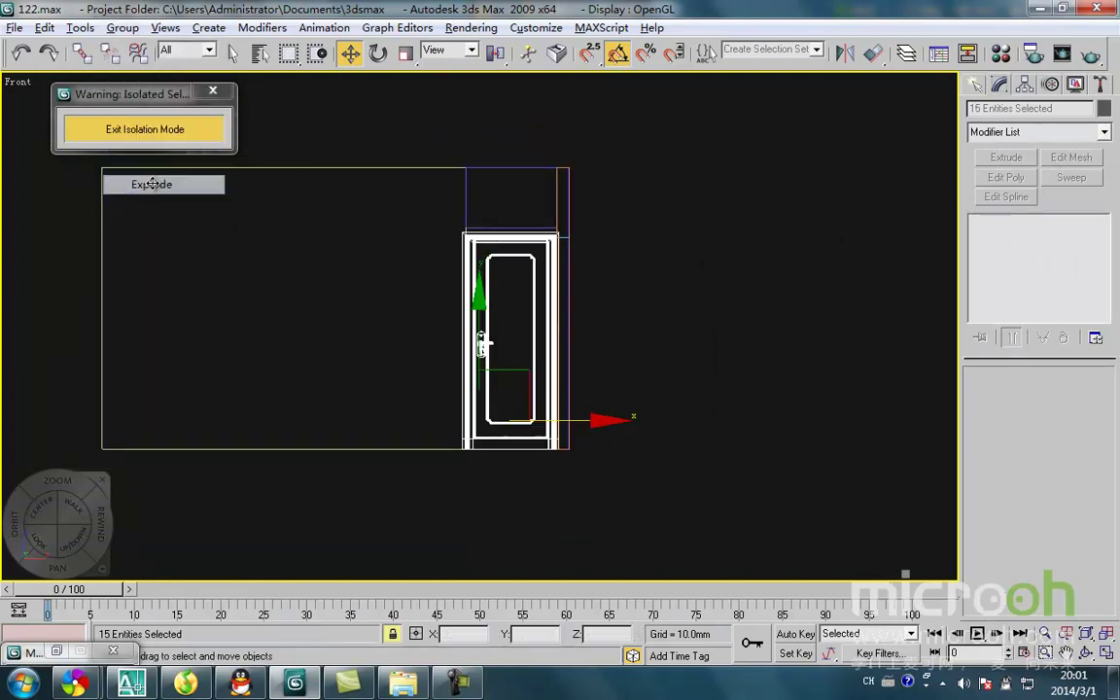
pyautogui.click(620, 298)
# - Select all door parts by picking the surrounding walls and inverting the selection, and combine them into one group
pyautogui.press('t')
pyautogui.press('z')
pyautogui.scroll(-2, 583, 321)
pyautogui.moveTo(556, 290); pyautogui.dragTo(468, 202)
pyautogui.keyDown('ctrl'); pyautogui.moveTo(899, 469); pyautogui.dragTo(708, 332); pyautogui.keyUp('ctrl')
pyautogui.scroll(-3, 738, 363)
pyautogui.keyDown('alt'); pyautogui.moveTo(738, 363); pyautogui.dragTo(772, 285, button='middle'); pyautogui.keyUp('alt')
pyautogui.scroll(6, 762, 278)
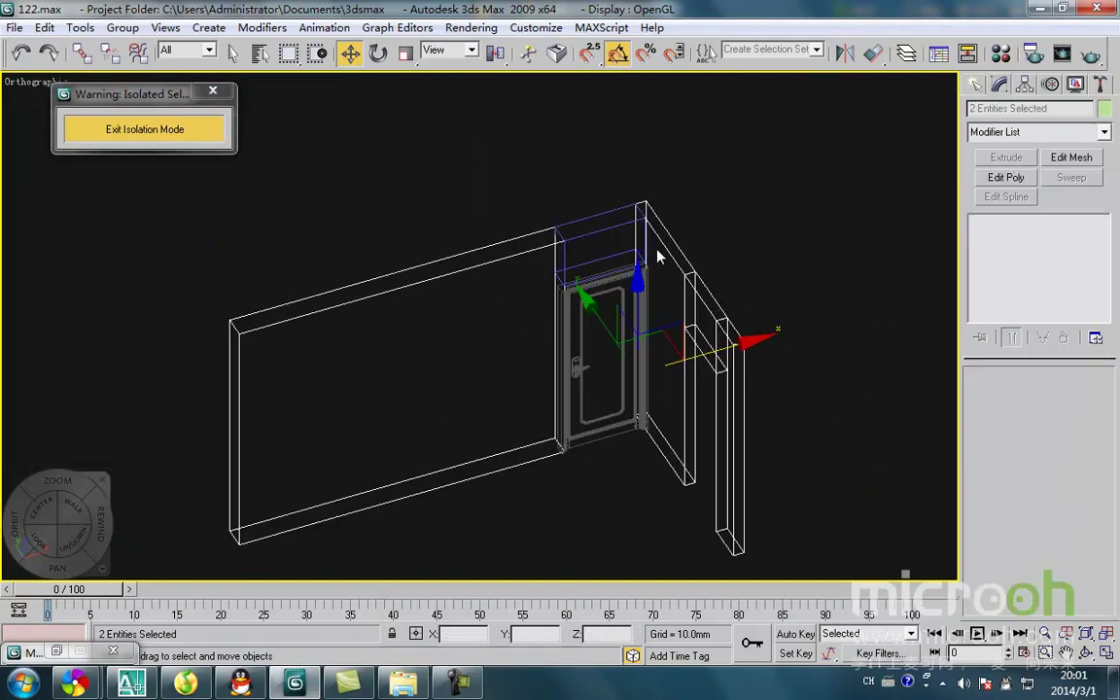
pyautogui.keyDown('ctrl'); pyautogui.moveTo(527, 216); pyautogui.dragTo(460, 117); pyautogui.keyUp('ctrl')
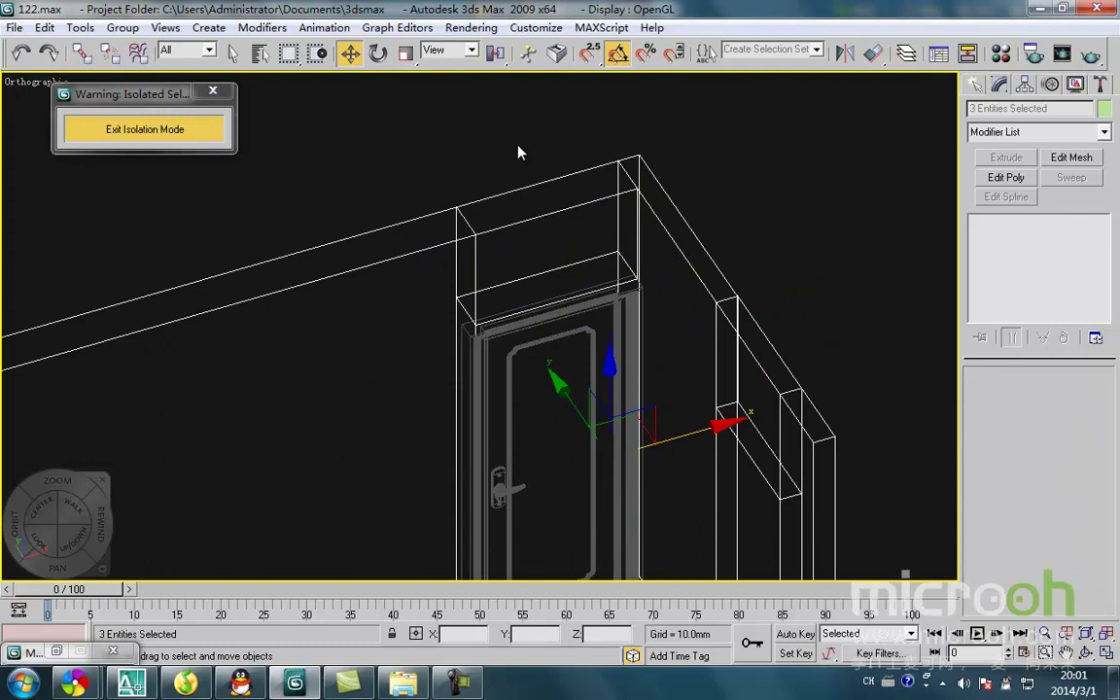
pyautogui.hotkey('ctrl', 'i')
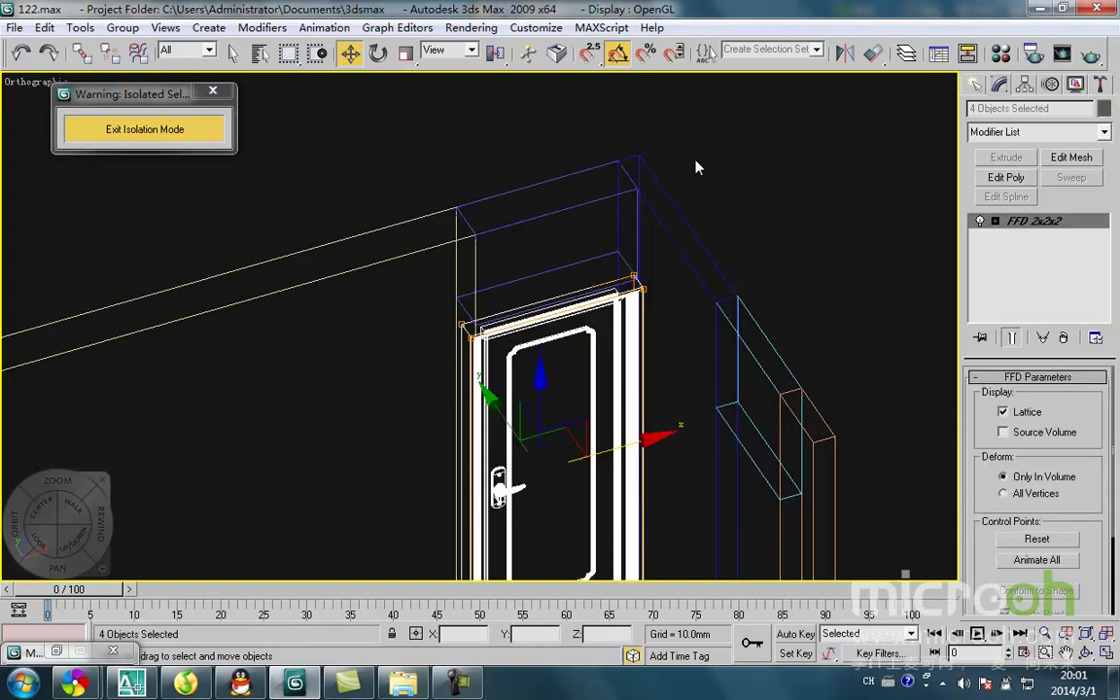
pyautogui.click(122, 27)
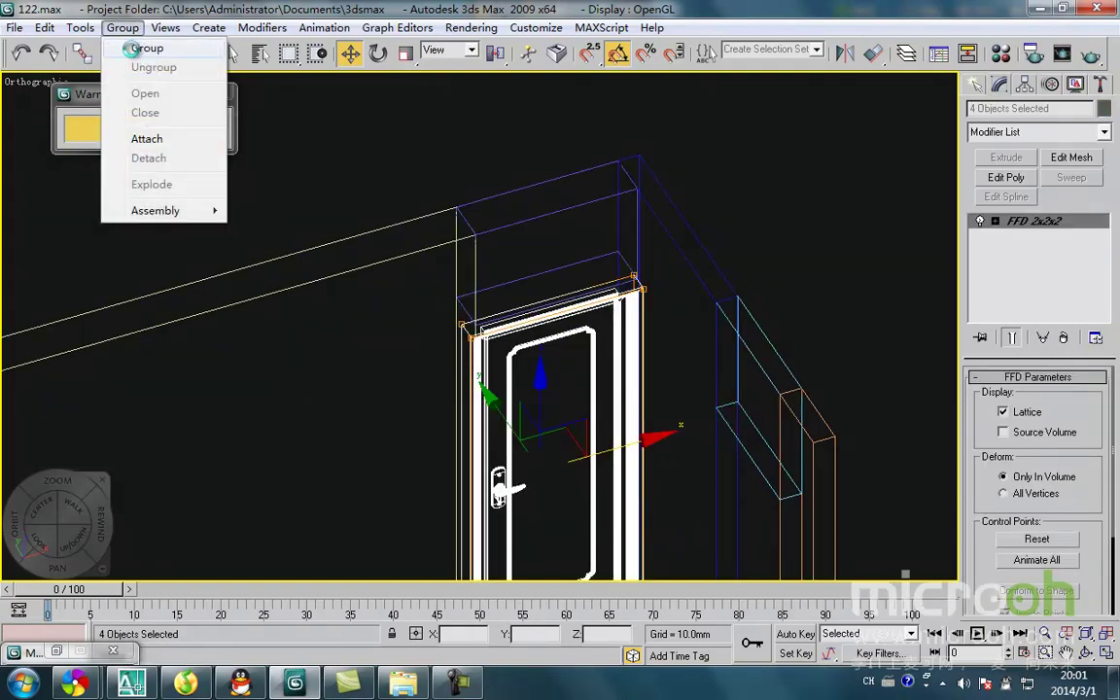
pyautogui.click(137, 48)
pyautogui.click(571, 370)
# - Raise the door's top row of FFD control points in Front view towards the lintel above the opening
pyautogui.press('f')
pyautogui.press('z')
pyautogui.moveTo(556, 161); pyautogui.dragTo(583, 413, button='middle')
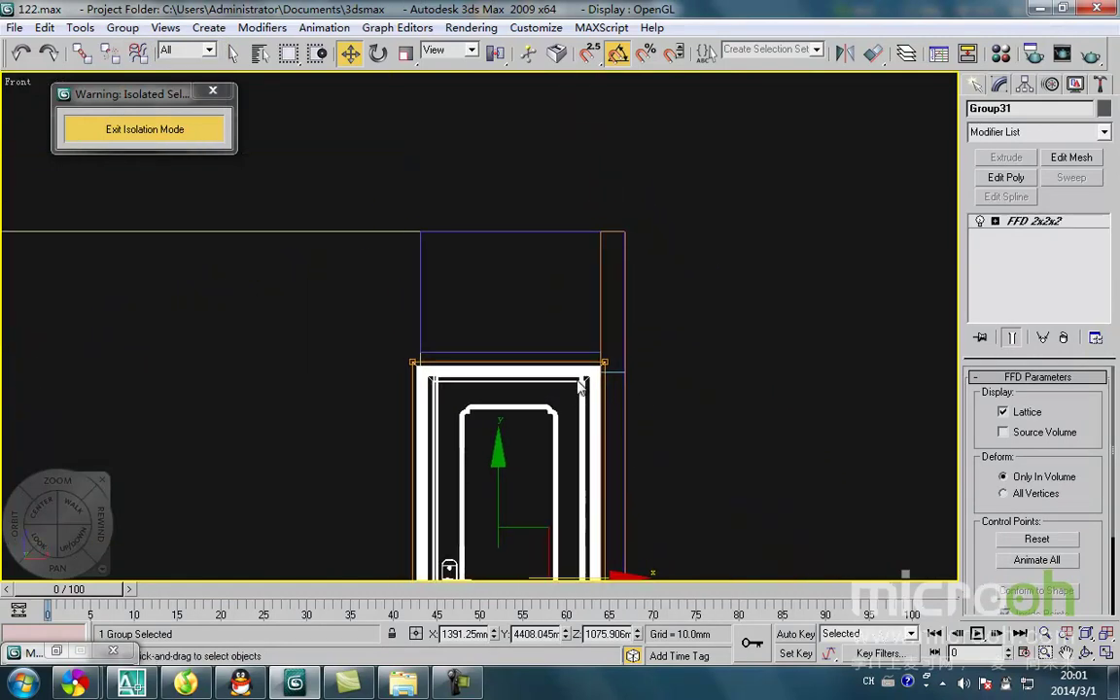
pyautogui.press('1')
pyautogui.moveTo(361, 329); pyautogui.dragTo(686, 398)
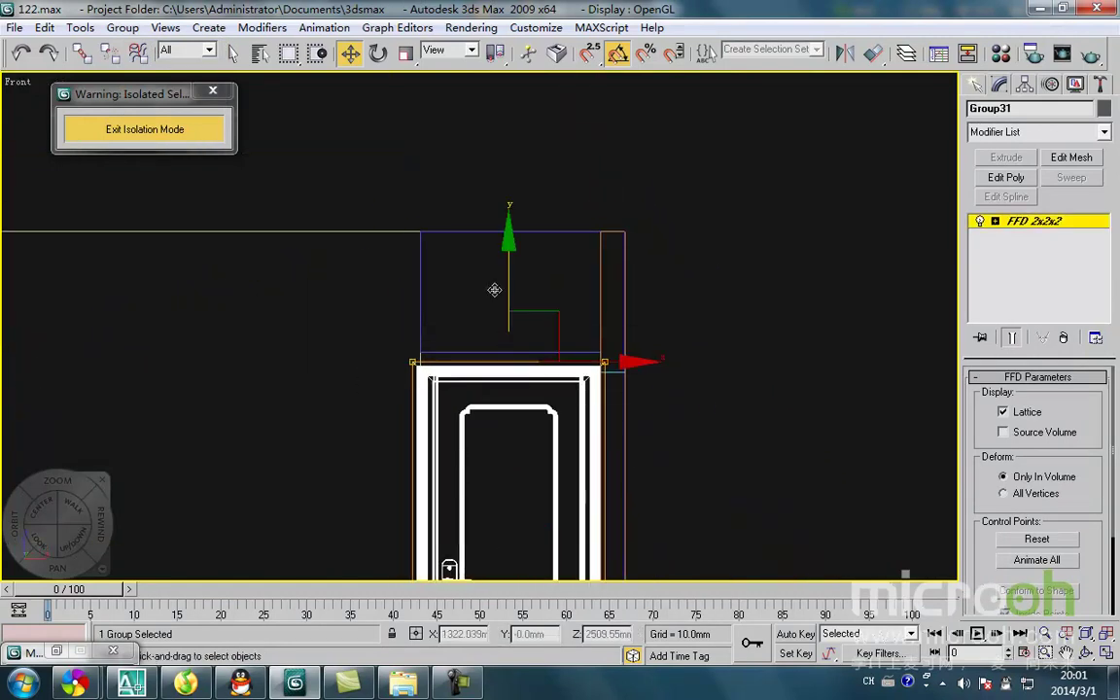
pyautogui.moveTo(508, 294)
pyautogui.mouseDown()
pyautogui.moveTo(506, 255)
pyautogui.moveTo(500, 267)
pyautogui.mouseUp()
# - Fine-tune the height of the top FFD control points so the door frame meets the lintel's lower edge
pyautogui.press('F3')
pyautogui.moveTo(512, 350)
pyautogui.mouseDown(button='middle')
pyautogui.moveTo(498, 399)
pyautogui.moveTo(475, 337)
pyautogui.moveTo(496, 409)
pyautogui.moveTo(370, 231)
pyautogui.moveTo(479, 320)
pyautogui.mouseUp(button='middle')
pyautogui.scroll(-3, 475, 337)
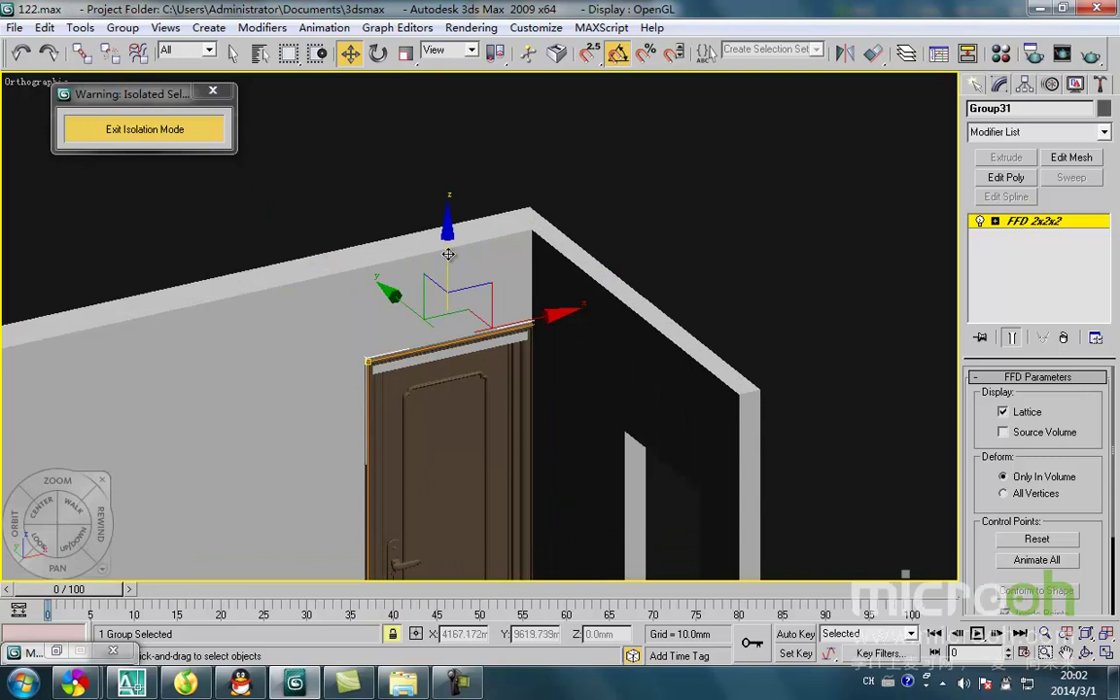
pyautogui.moveTo(446, 256); pyautogui.dragTo(452, 270)
pyautogui.press('f')
pyautogui.scroll(3, 452, 277)
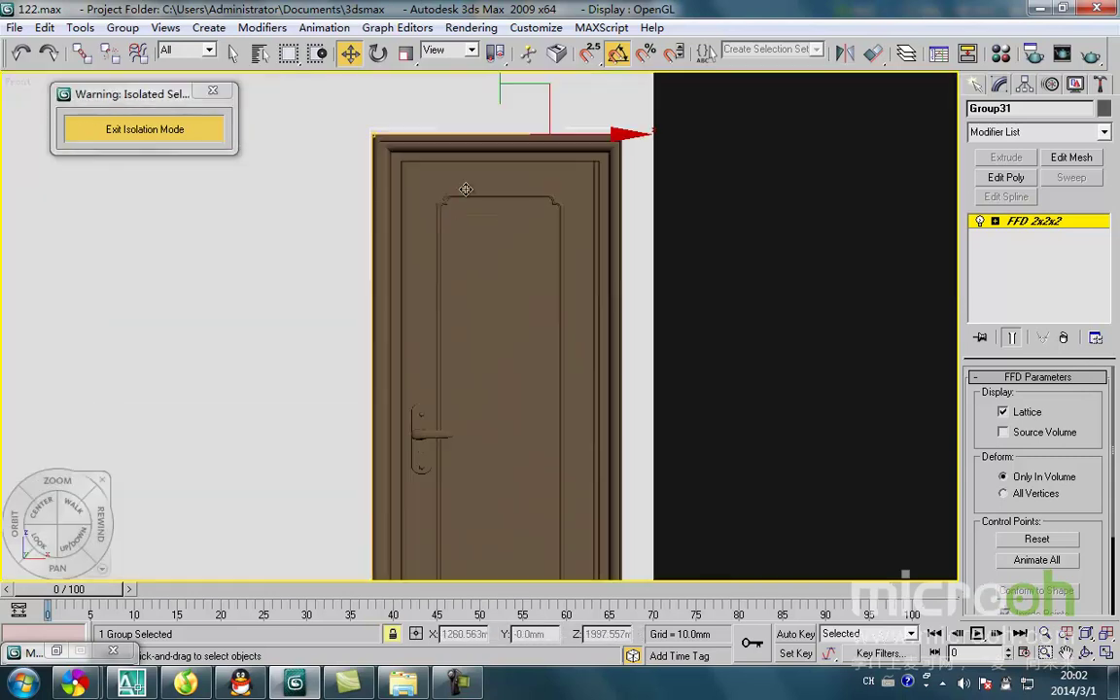
pyautogui.moveTo(507, 242); pyautogui.dragTo(512, 220)
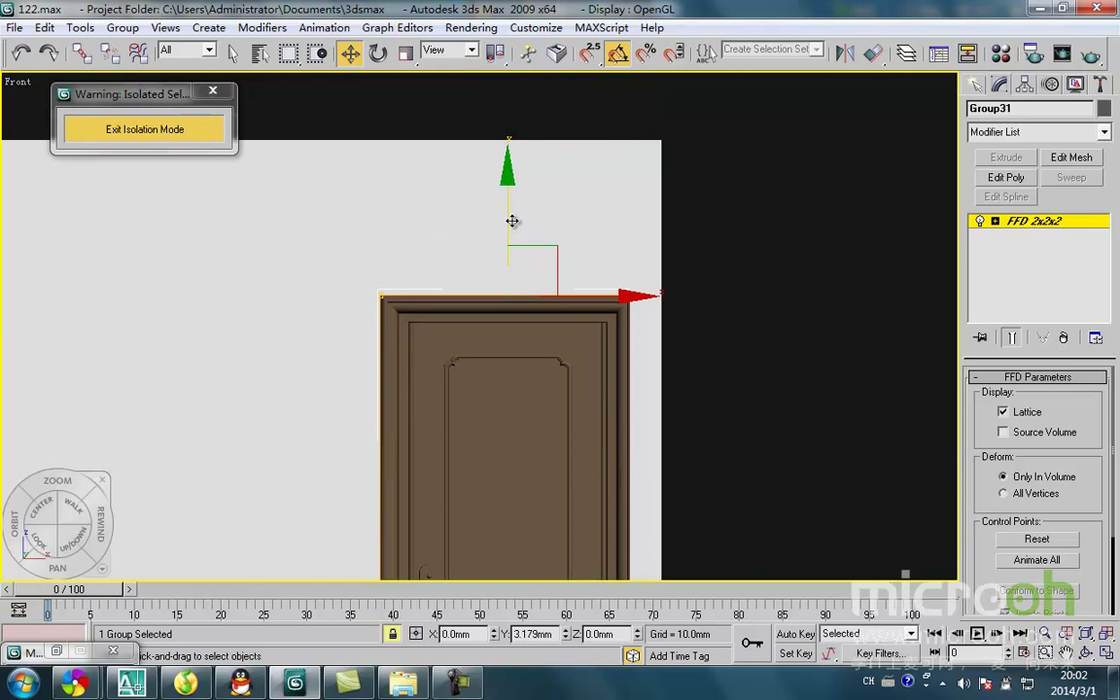
# - Leave control point editing and move the door about 18 mm along Y in Top view, deeper into the wall
pyautogui.scroll(-4, 542, 341)
pyautogui.keyDown('alt'); pyautogui.moveTo(568, 429); pyautogui.dragTo(606, 492, button='middle'); pyautogui.keyUp('alt')
pyautogui.scroll(1, 445, 342)
pyautogui.moveTo(444, 331); pyautogui.dragTo(435, 347, button='middle')
pyautogui.press('t')
pyautogui.scroll(-4, 449, 345)
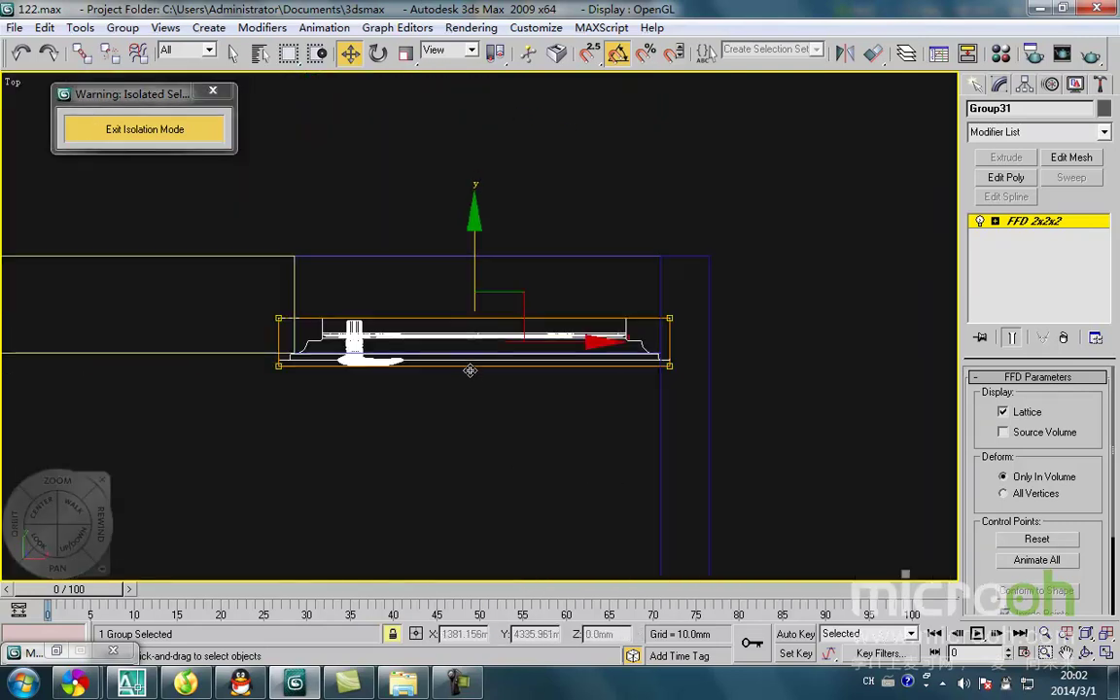
pyautogui.scroll(-2, 447, 340)
pyautogui.scroll(4, 452, 372)
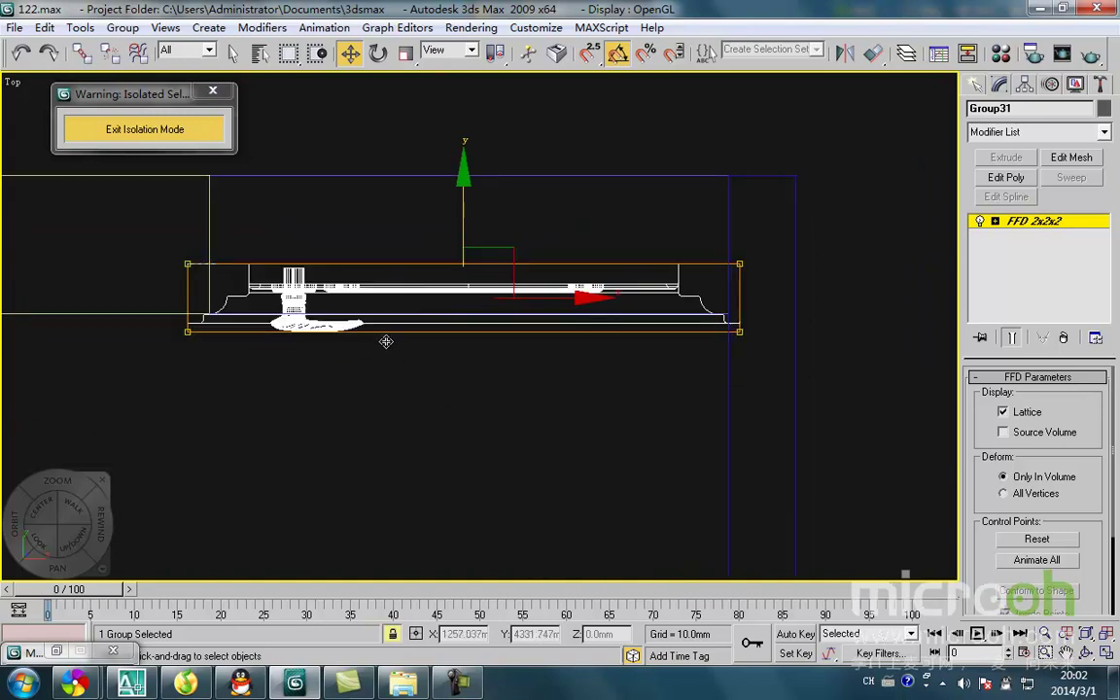
pyautogui.hotkey('ctrl', 'b')
pyautogui.moveTo(462, 259); pyautogui.dragTo(459, 247)
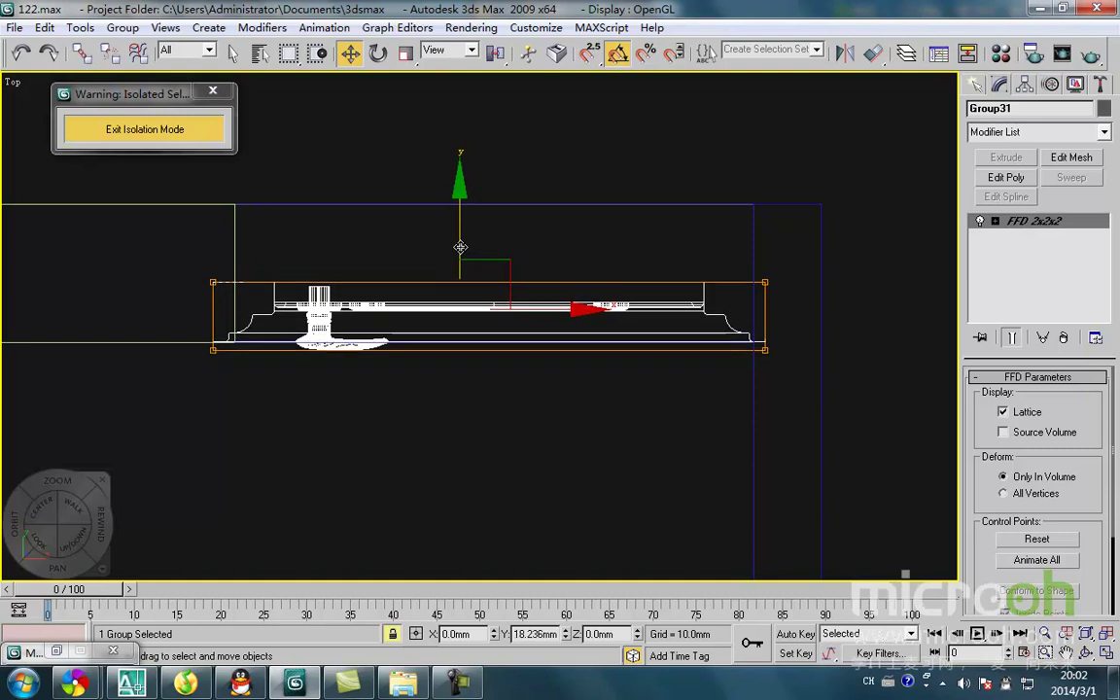
# - Duplicate the fitted door in Top view as one independent copy placed beside the doorway in the adjoining side wall
pyautogui.moveTo(467, 353)
pyautogui.keyDown('alt'); pyautogui.mouseDown(button='middle')
pyautogui.moveTo(522, 375)
pyautogui.moveTo(570, 324)
pyautogui.moveTo(512, 376)
pyautogui.moveTo(551, 405)
pyautogui.moveTo(585, 362)
pyautogui.moveTo(649, 369)
pyautogui.moveTo(574, 412)
pyautogui.moveTo(527, 282)
pyautogui.moveTo(529, 250)
pyautogui.mouseUp(button='middle'); pyautogui.keyUp('alt')
pyautogui.press('F3')
pyautogui.scroll(-2, 574, 412)
pyautogui.press('t')
pyautogui.scroll(-3, 578, 406)
pyautogui.scroll(-3, 557, 426)
pyautogui.press('F3')
pyautogui.keyDown('shift'); pyautogui.moveTo(563, 209); pyautogui.dragTo(572, 465); pyautogui.keyUp('shift')
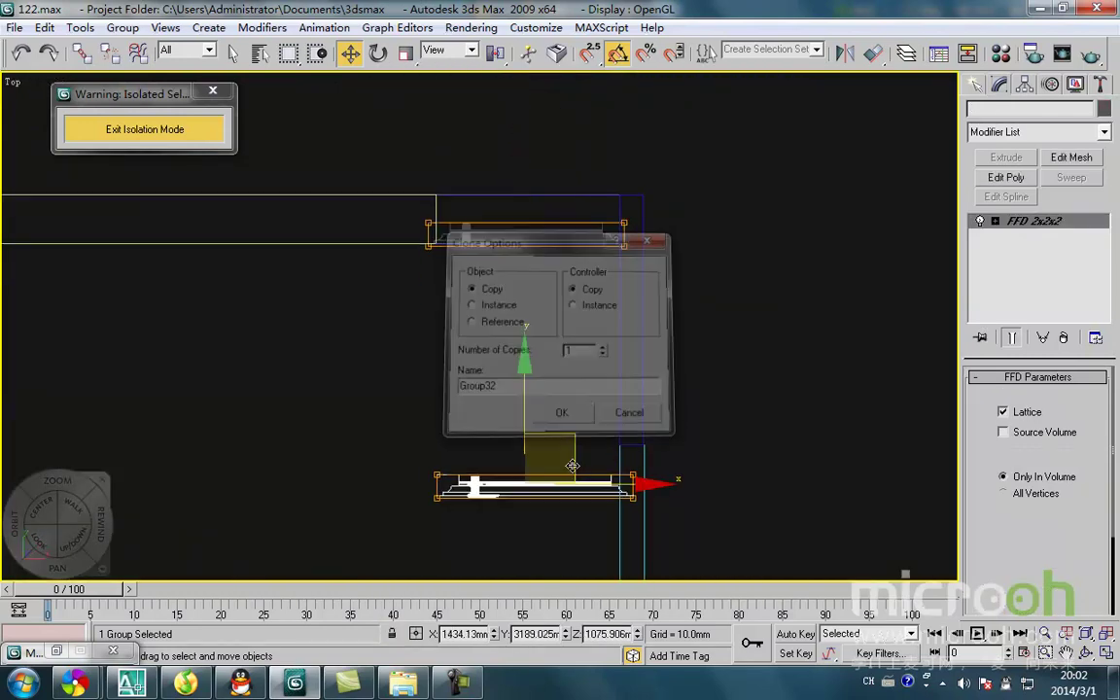
pyautogui.press('Return')
# - Rotate the copied door 90° clockwise and move it in Top view into the side wall's doorway
pyautogui.moveTo(572, 465); pyautogui.dragTo(573, 369, button='middle')
pyautogui.press('e')
pyautogui.moveTo(632, 429); pyautogui.dragTo(627, 437)
pyautogui.press('w')
pyautogui.moveTo(580, 347); pyautogui.dragTo(664, 392)
pyautogui.scroll(5, 620, 365)
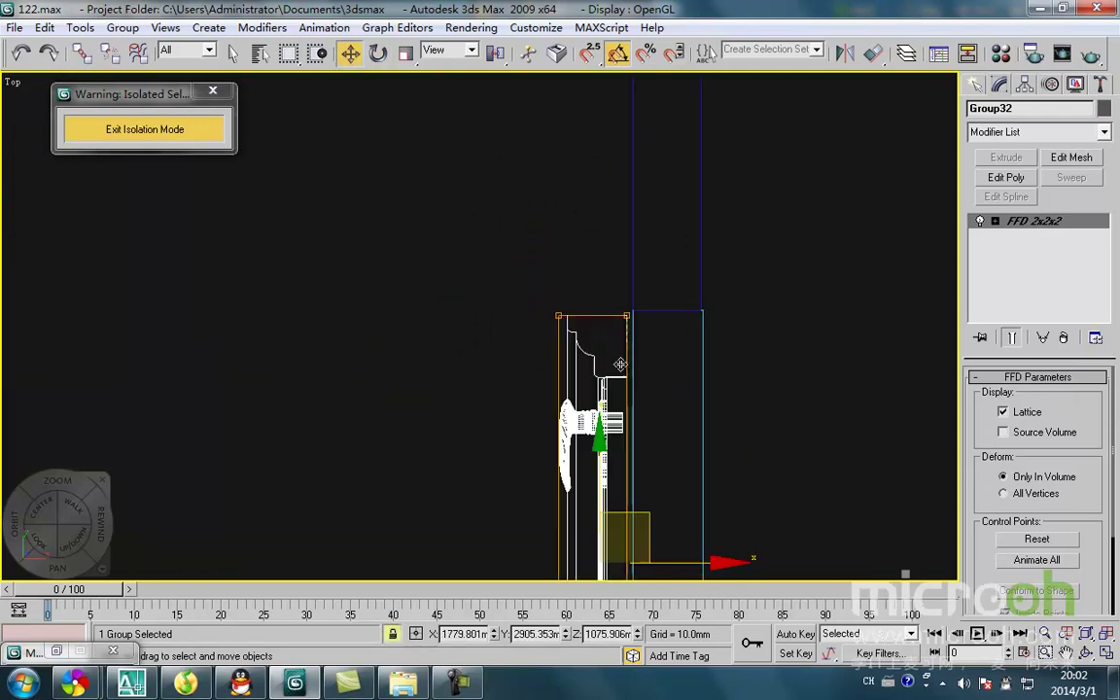
pyautogui.moveTo(538, 303); pyautogui.dragTo(665, 269)
pyautogui.moveTo(652, 315); pyautogui.dragTo(622, 262, button='middle')
pyautogui.scroll(-6, 643, 329)
pyautogui.moveTo(695, 485); pyautogui.dragTo(683, 350, button='middle')
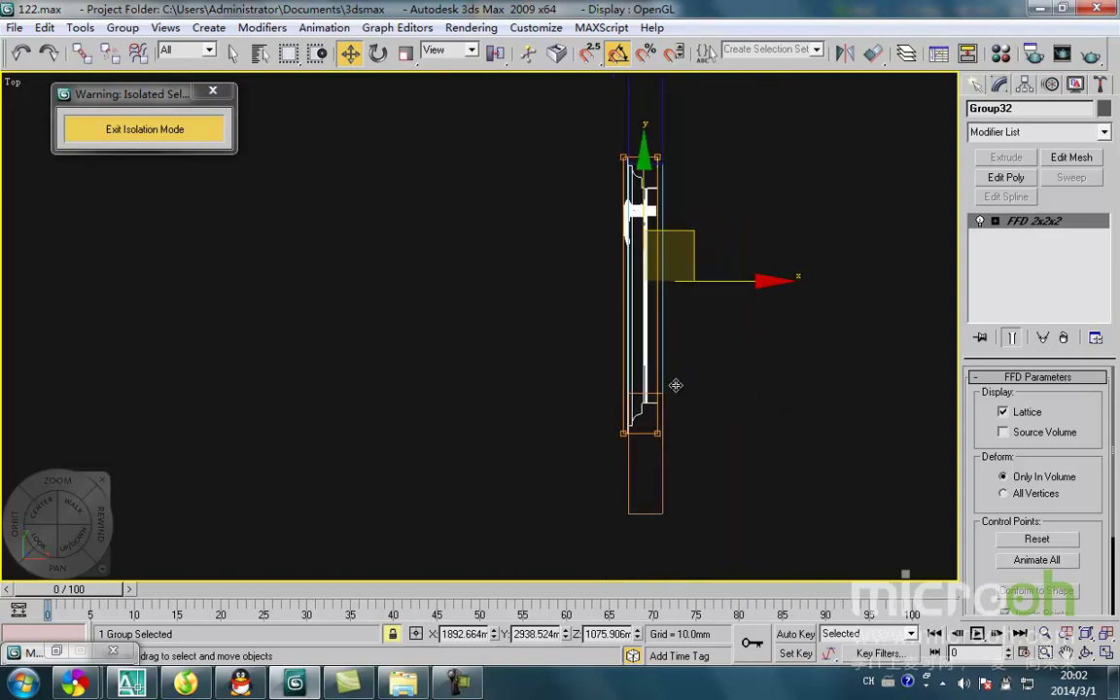
# - Shorten the copied door along Y with the FFD control points at its lower end to match the side doorway's width
pyautogui.hotkey('ctrl', 'z')
pyautogui.hotkey('ctrl', 'z')
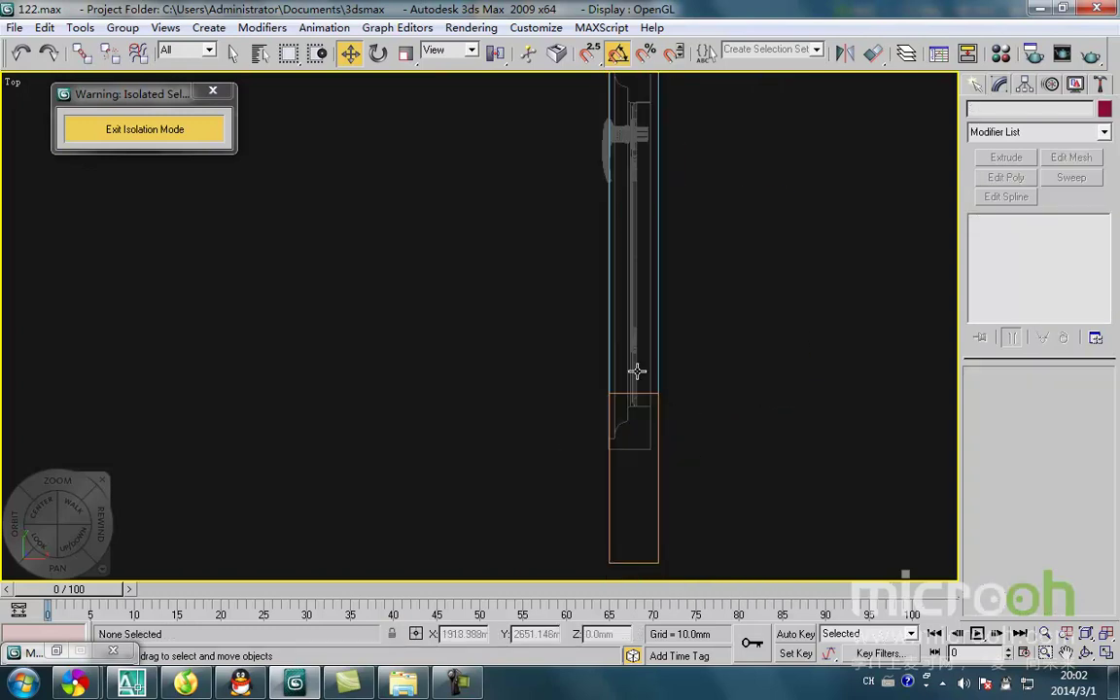
pyautogui.click(631, 363)
pyautogui.press('1')
pyautogui.moveTo(677, 482); pyautogui.dragTo(592, 438)
pyautogui.press('space')
pyautogui.moveTo(629, 368); pyautogui.dragTo(625, 329)
# - Lower the copied door's top FFD control points about 108 mm in Left view to fit under the side wall's lintel
pyautogui.scroll(-3, 601, 407)
pyautogui.keyDown('alt'); pyautogui.moveTo(599, 420); pyautogui.dragTo(720, 337, button='middle'); pyautogui.keyUp('alt')
pyautogui.moveTo(720, 337); pyautogui.dragTo(636, 396, button='middle')
pyautogui.scroll(-2, 636, 396)
pyautogui.press('F3')
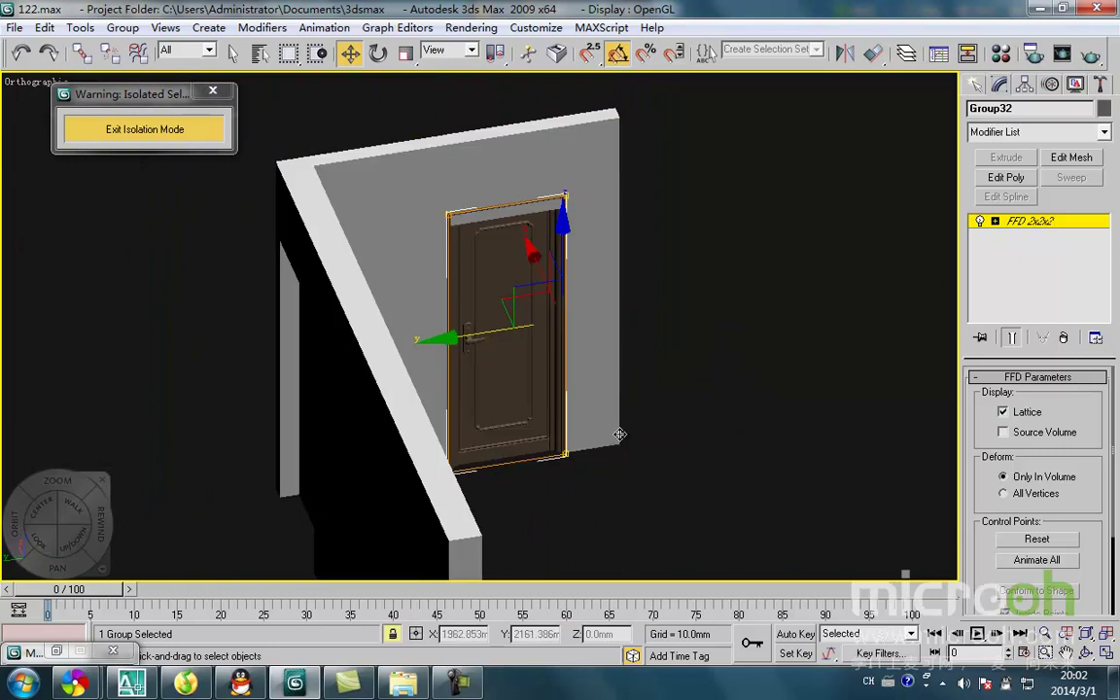
pyautogui.moveTo(575, 454)
pyautogui.keyDown('alt'); pyautogui.mouseDown(button='middle')
pyautogui.moveTo(554, 416)
pyautogui.moveTo(498, 428)
pyautogui.mouseUp(button='middle'); pyautogui.keyUp('alt')
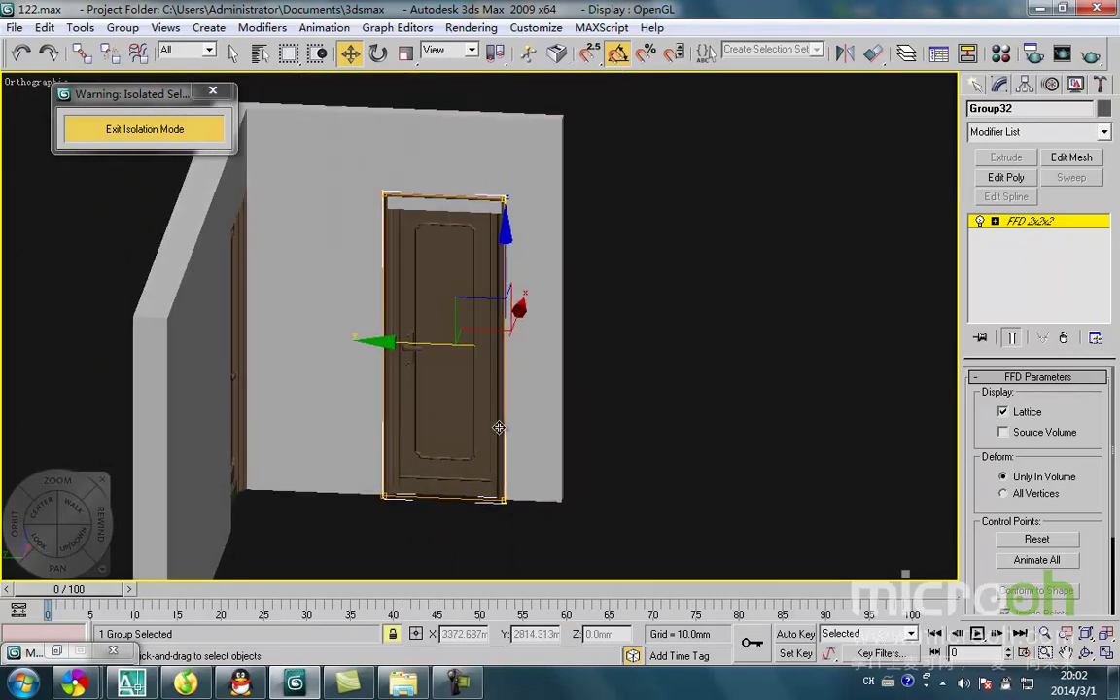
pyautogui.press('l')
pyautogui.press('f')
pyautogui.scroll(-3, 549, 344)
pyautogui.scroll(2, 541, 349)
pyautogui.press('l')
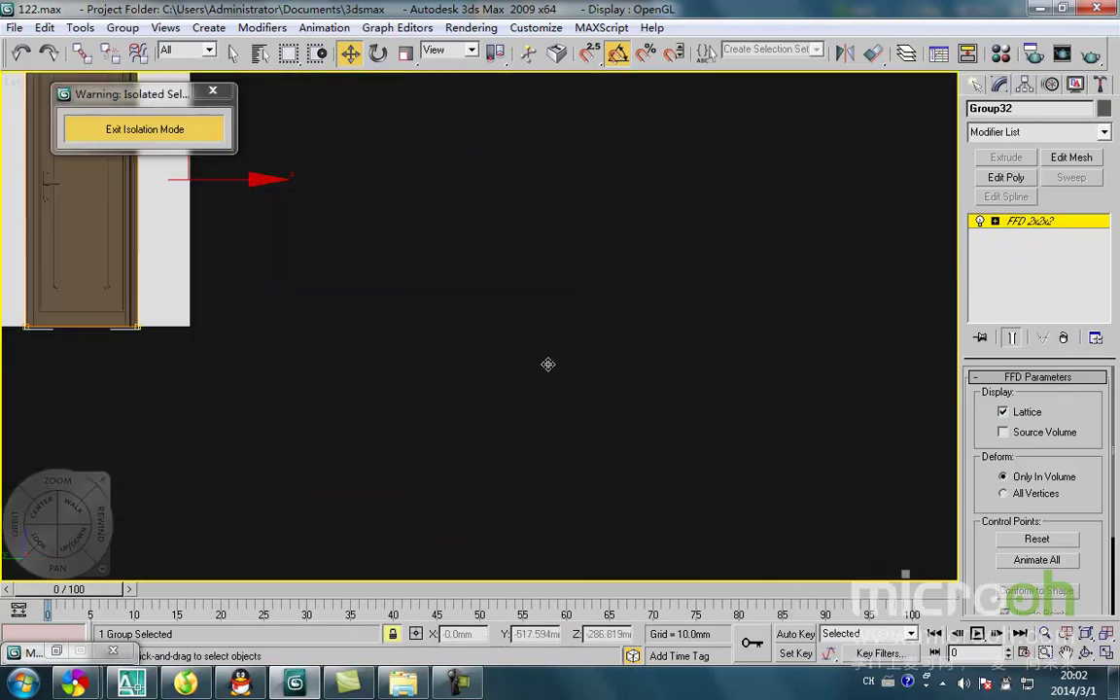
pyautogui.press('z')
pyautogui.moveTo(586, 318); pyautogui.dragTo(562, 405, button='middle')
pyautogui.moveTo(543, 268); pyautogui.dragTo(537, 320, button='middle')
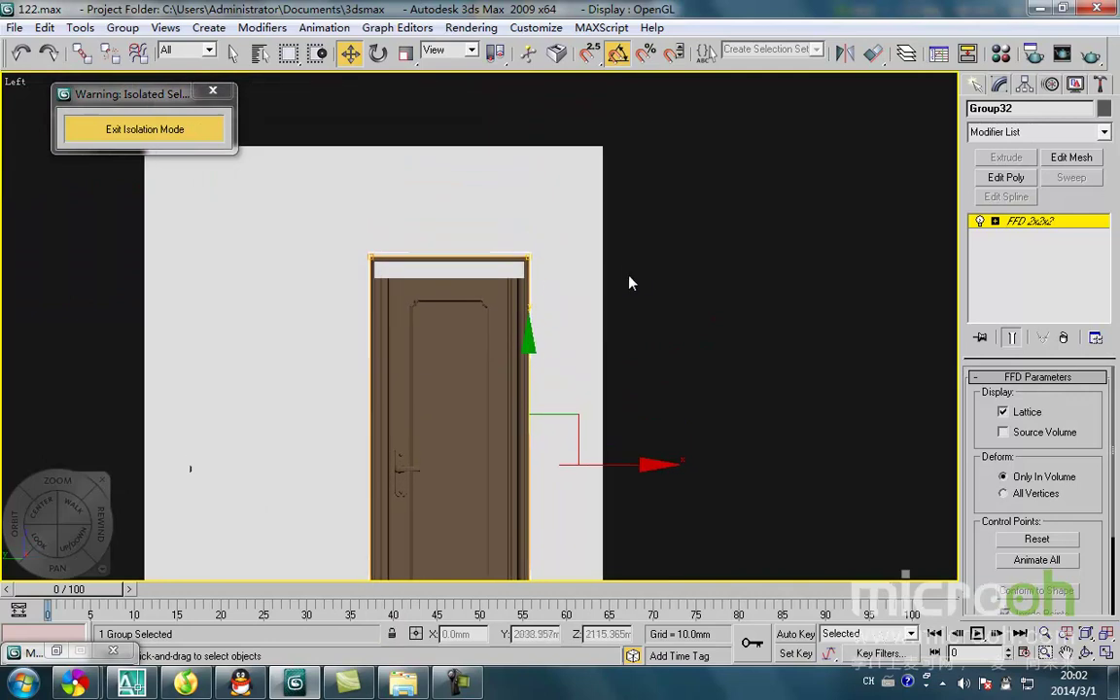
pyautogui.moveTo(383, 214); pyautogui.dragTo(384, 214)
pyautogui.moveTo(450, 190); pyautogui.dragTo(449, 205)
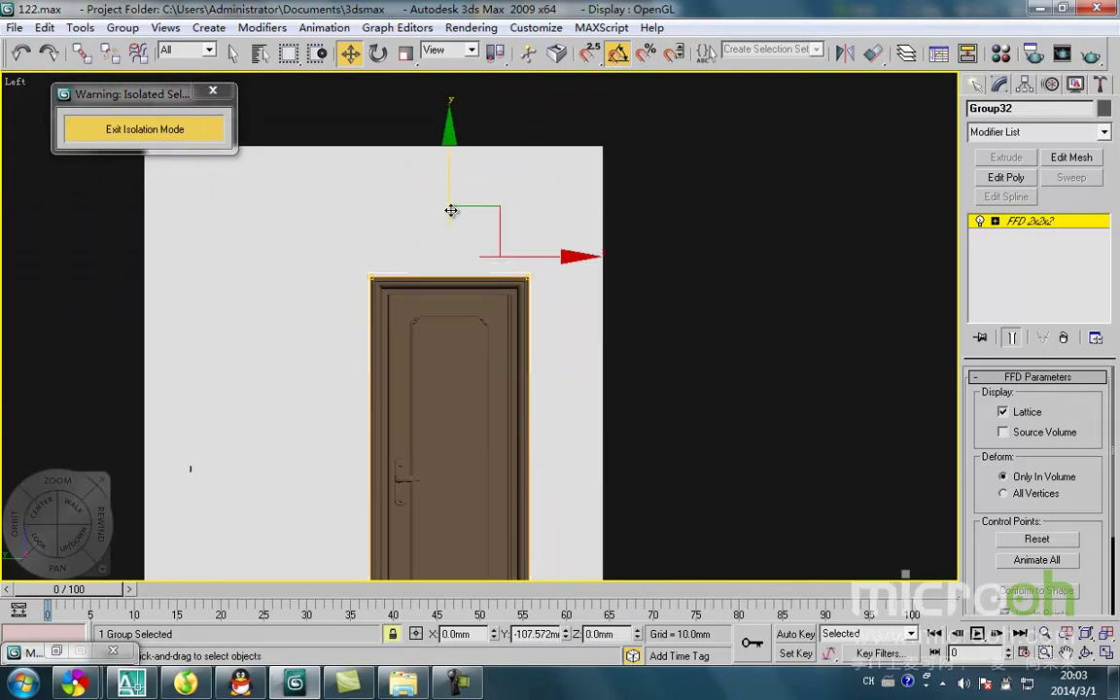
# - Exit isolation mode and look over the whole apartment for the next open doorway
pyautogui.scroll(-10, 557, 311)
pyautogui.keyDown('alt'); pyautogui.moveTo(599, 390); pyautogui.dragTo(554, 416, button='middle'); pyautogui.keyUp('alt')
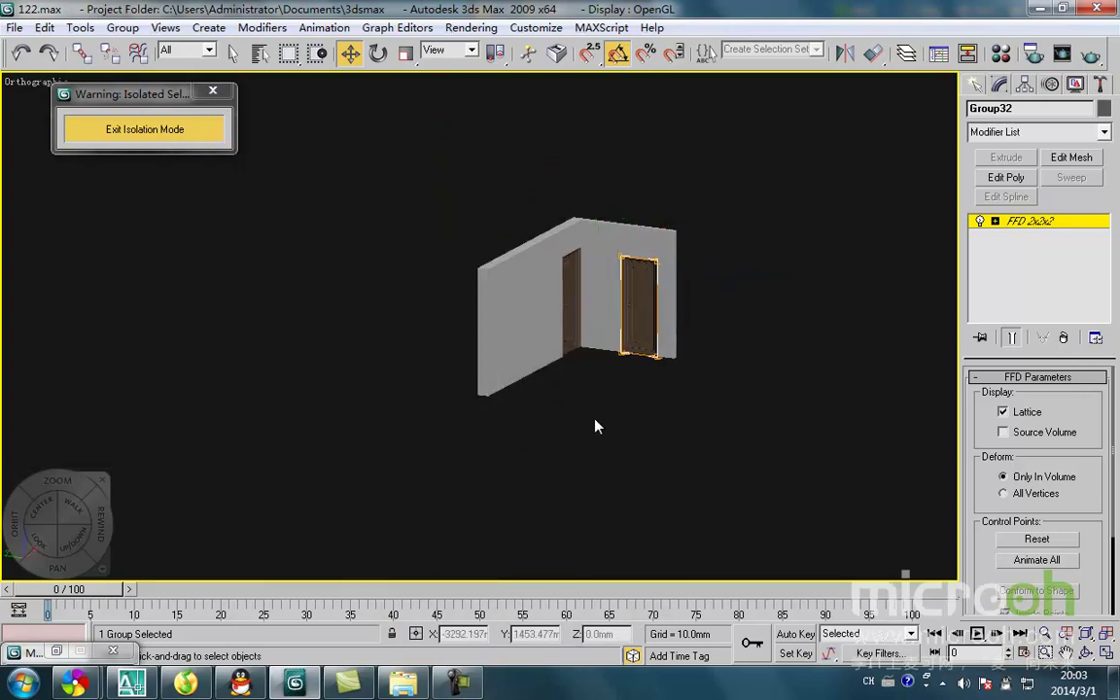
pyautogui.click(195, 136)
pyautogui.keyDown('alt'); pyautogui.moveTo(504, 385); pyautogui.dragTo(376, 408, button='middle'); pyautogui.keyUp('alt')
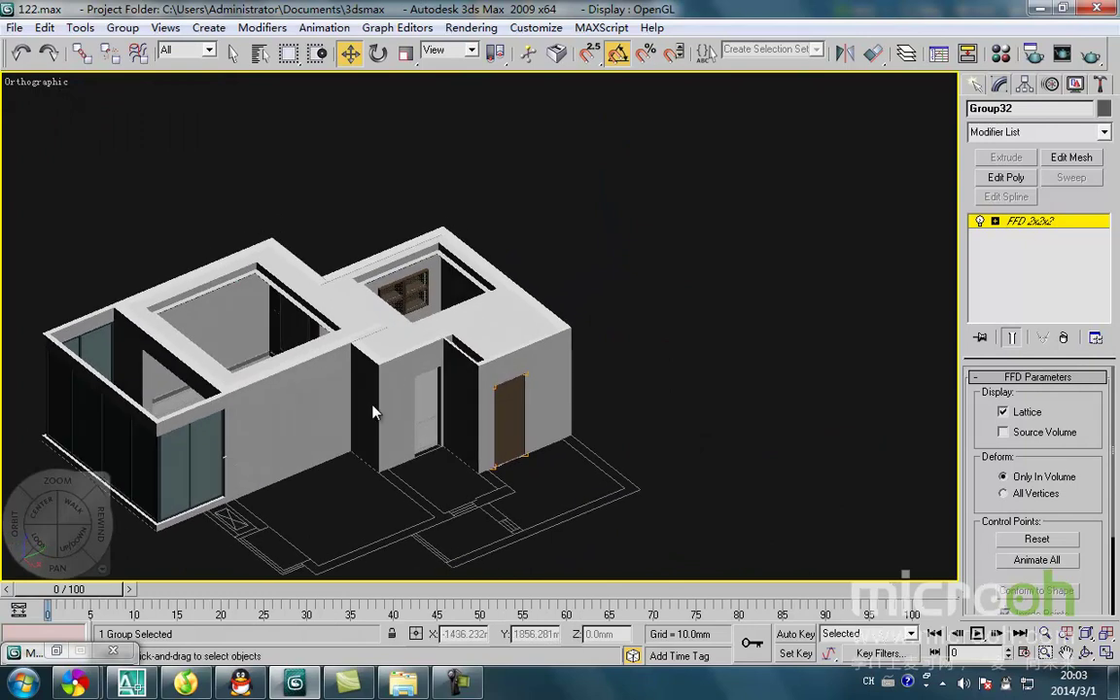
pyautogui.scroll(5, 442, 340)
pyautogui.scroll(-3, 707, 406)
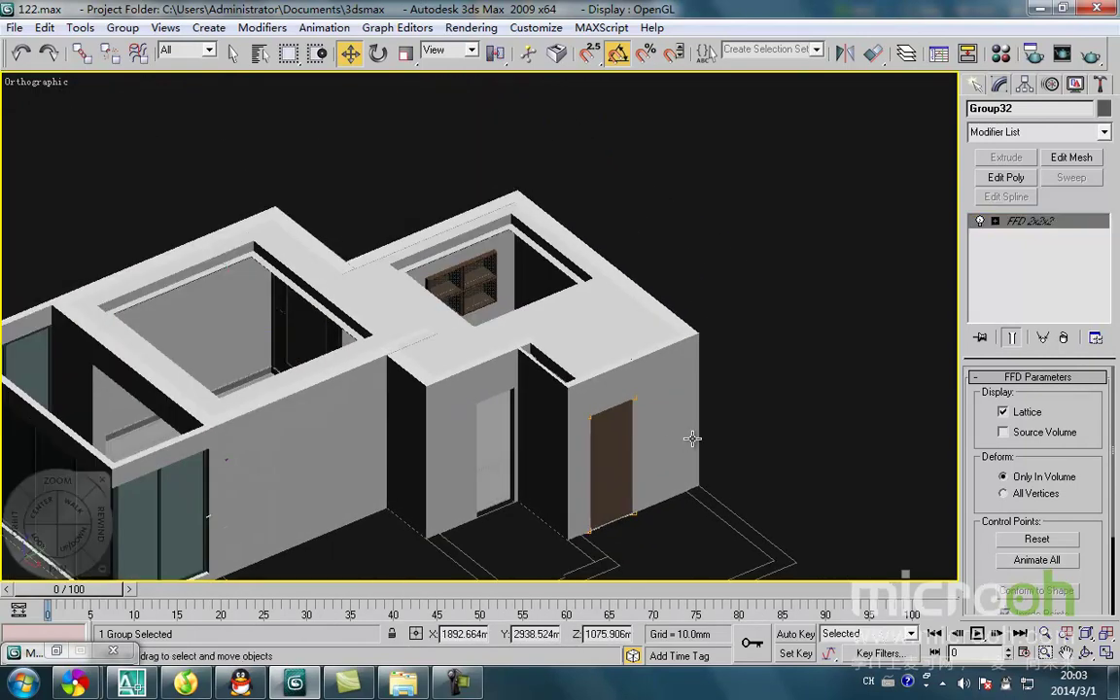
# - Isolate the wall group with the next empty doorway together with the fitted side door
pyautogui.click(771, 512)
pyautogui.scroll(4, 515, 408)
pyautogui.click(502, 427)
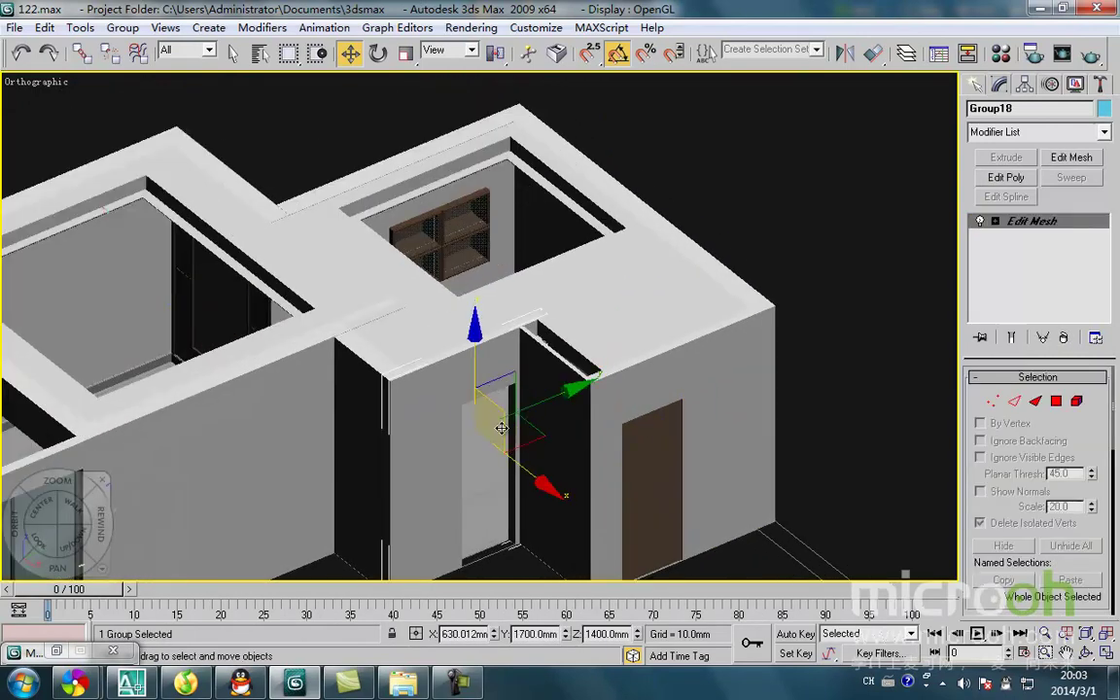
pyautogui.press('F3')
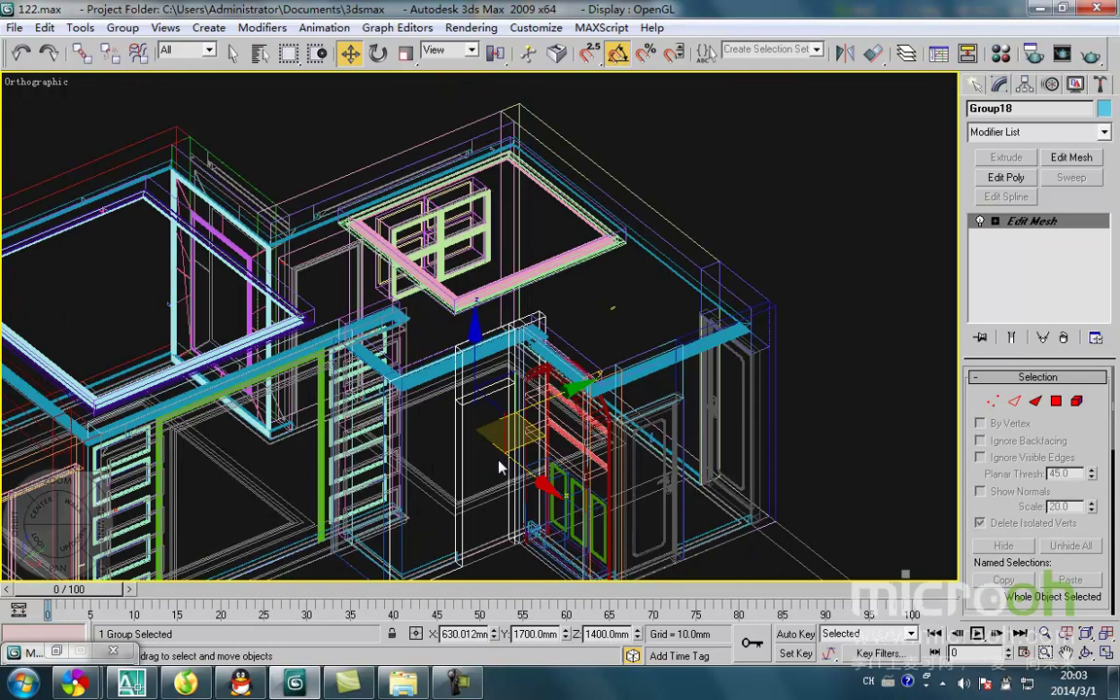
pyautogui.keyDown('ctrl'); pyautogui.click(666, 485); pyautogui.keyUp('ctrl')
pyautogui.hotkey('alt', 'q')
# - Duplicate the side door in Top view, placing the independent copy at the isolated wall's opening
pyautogui.press('t')
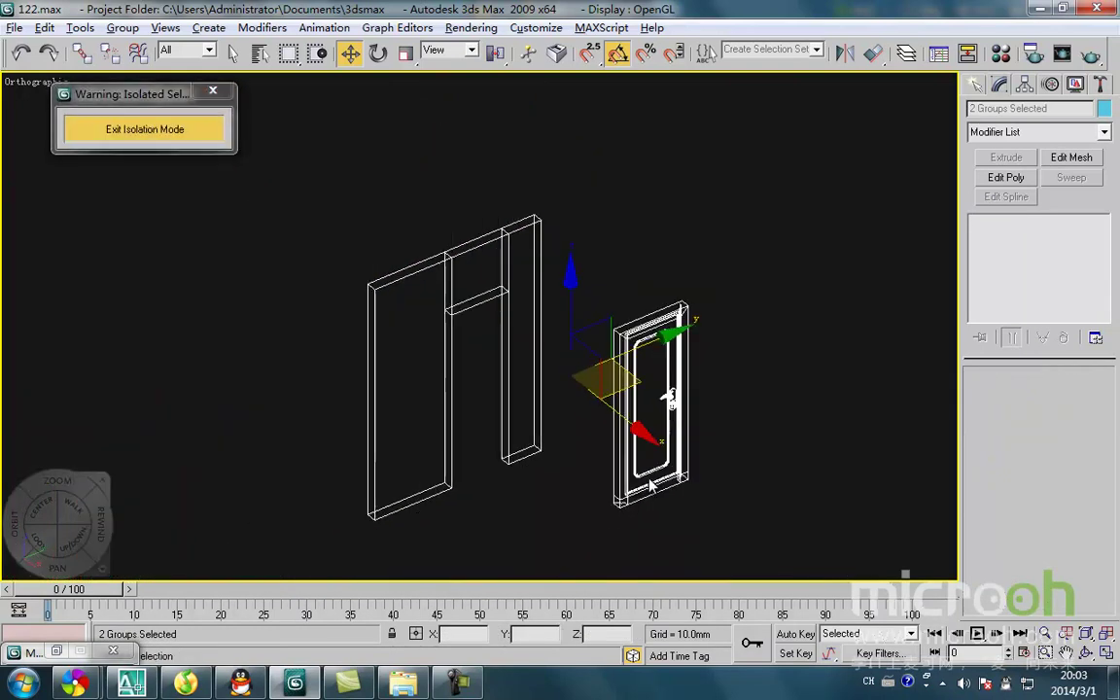
pyautogui.moveTo(677, 410); pyautogui.dragTo(566, 271)
pyautogui.keyDown('shift'); pyautogui.moveTo(659, 293); pyautogui.dragTo(570, 386); pyautogui.keyUp('shift')
pyautogui.click(562, 413)
# - Align the new door copy in Top view with the lower edge of the opening and the wall's thickness
pyautogui.scroll(6, 555, 443)
pyautogui.scroll(4, 437, 422)
pyautogui.moveTo(437, 423); pyautogui.dragTo(442, 476, button='middle')
pyautogui.press('space')
pyautogui.moveTo(442, 444); pyautogui.dragTo(417, 360)
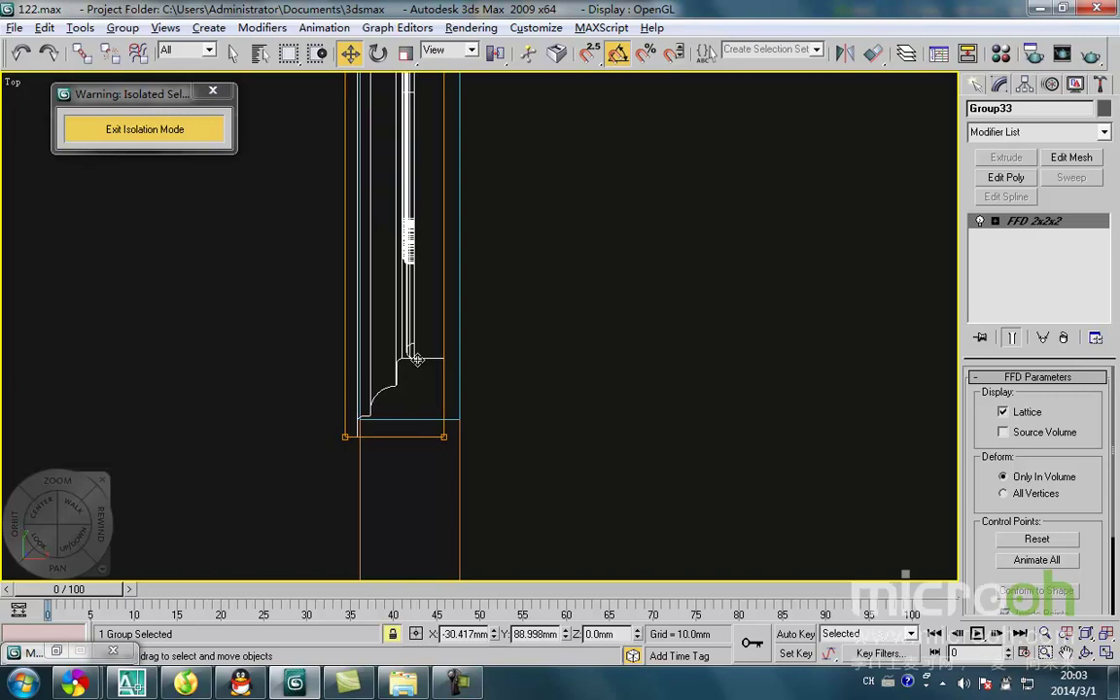
# - Move the new door's upper-end FFD control points about 95 mm down along Y to match the opening's width
pyautogui.scroll(-4, 407, 346)
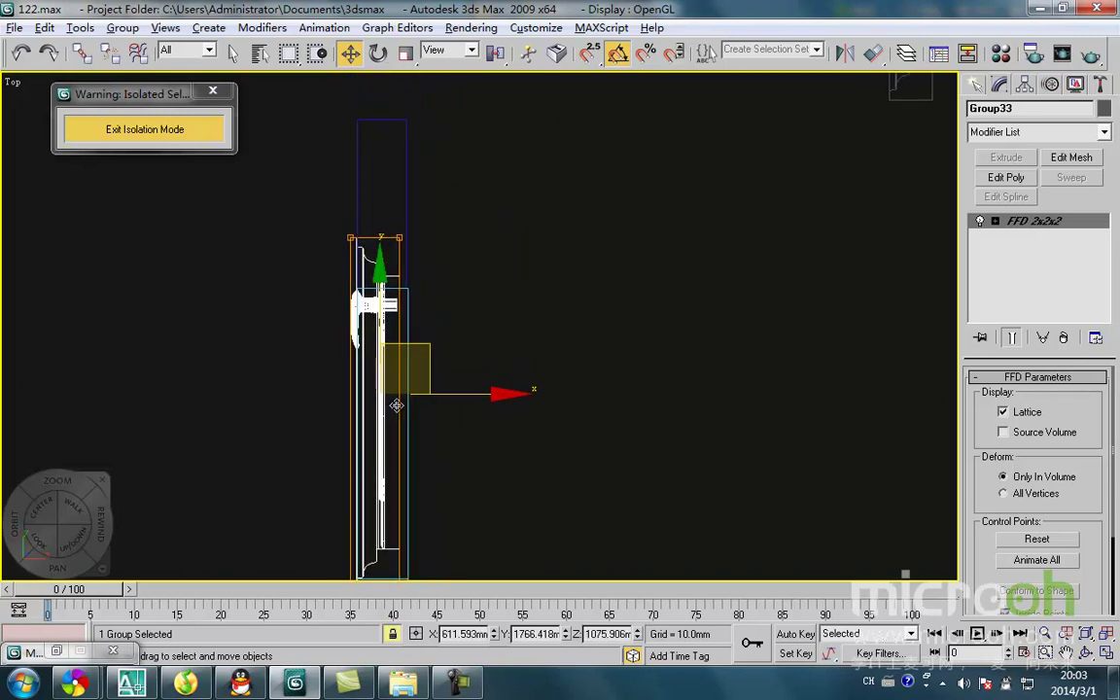
pyautogui.press('1')
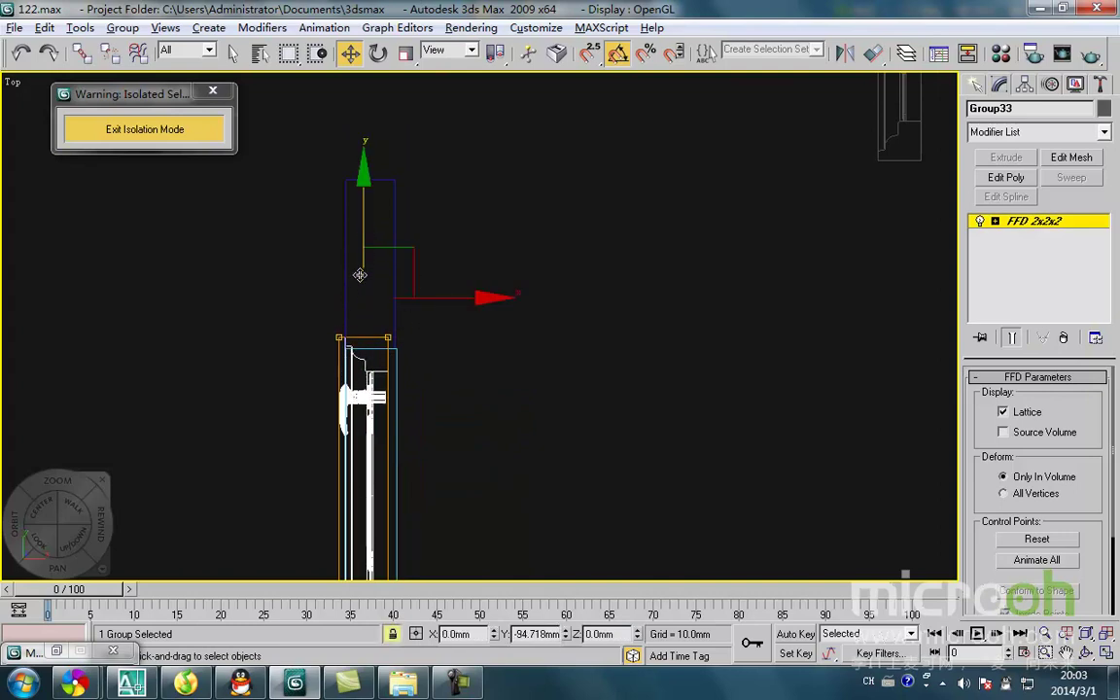
pyautogui.keyDown('alt'); pyautogui.moveTo(364, 281); pyautogui.dragTo(480, 451, button='middle'); pyautogui.keyUp('alt')
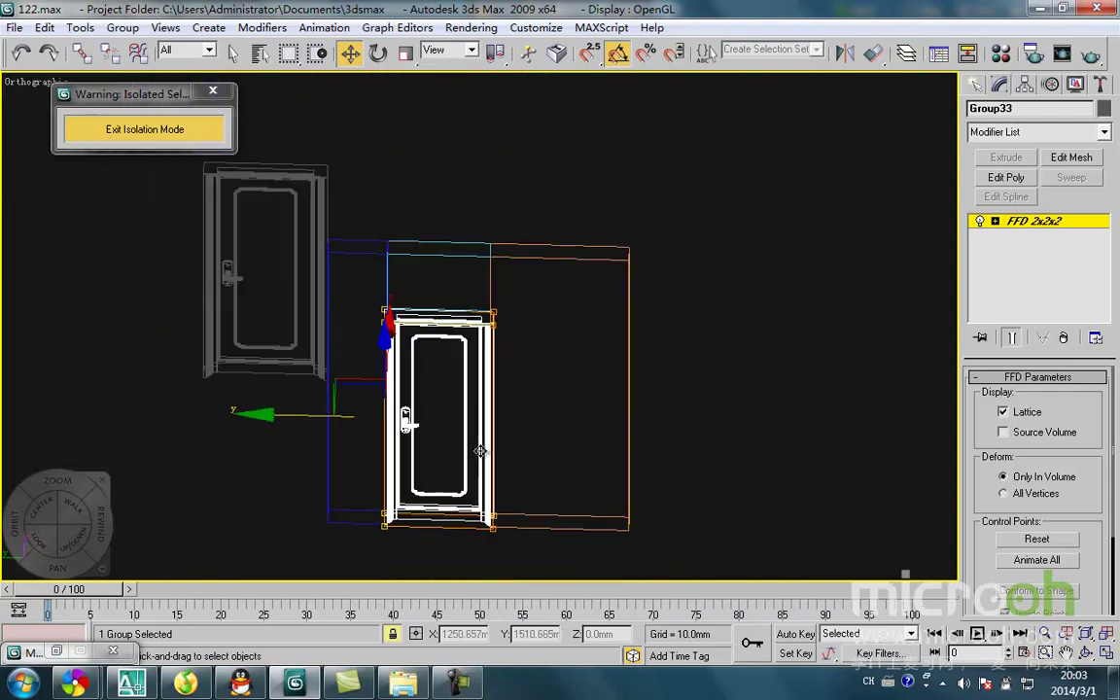
# - Check the new door's width and height against its wall opening in a shaded Left view and from an angle
pyautogui.press('l')
pyautogui.press('z')
pyautogui.scroll(-2, 517, 420)
pyautogui.moveTo(482, 385); pyautogui.dragTo(460, 468, button='middle')
pyautogui.scroll(2, 460, 393)
pyautogui.moveTo(457, 390); pyautogui.dragTo(437, 462, button='middle')
pyautogui.press('F3')
pyautogui.scroll(-3, 437, 404)
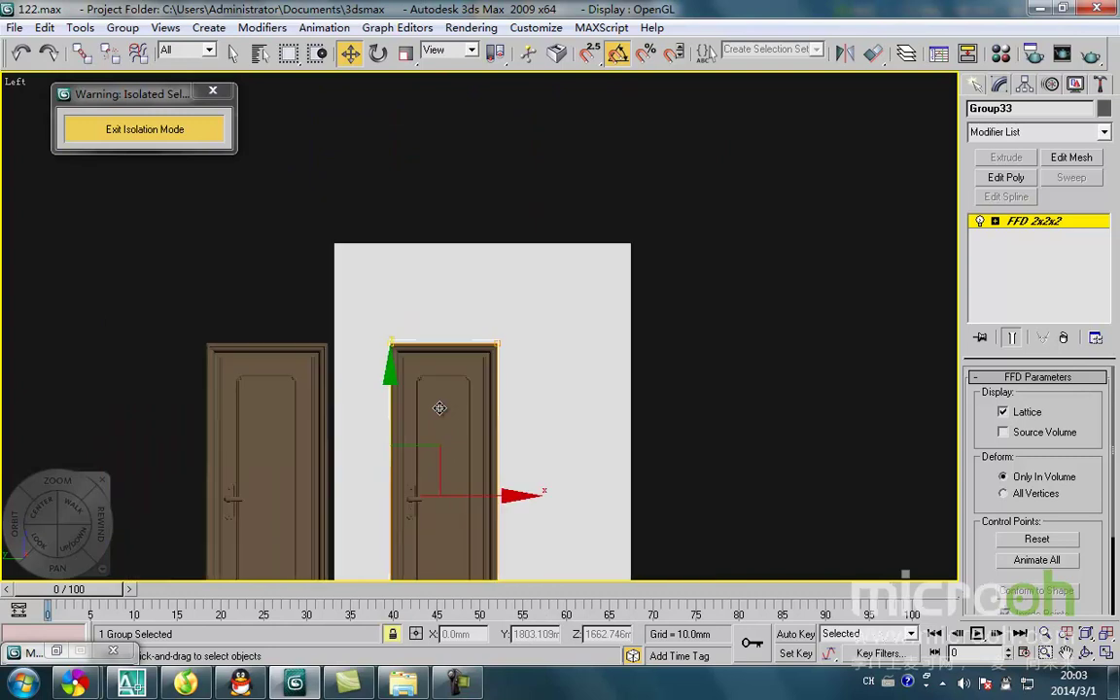
pyautogui.keyDown('alt'); pyautogui.moveTo(502, 486); pyautogui.dragTo(300, 144, button='middle'); pyautogui.keyUp('alt')
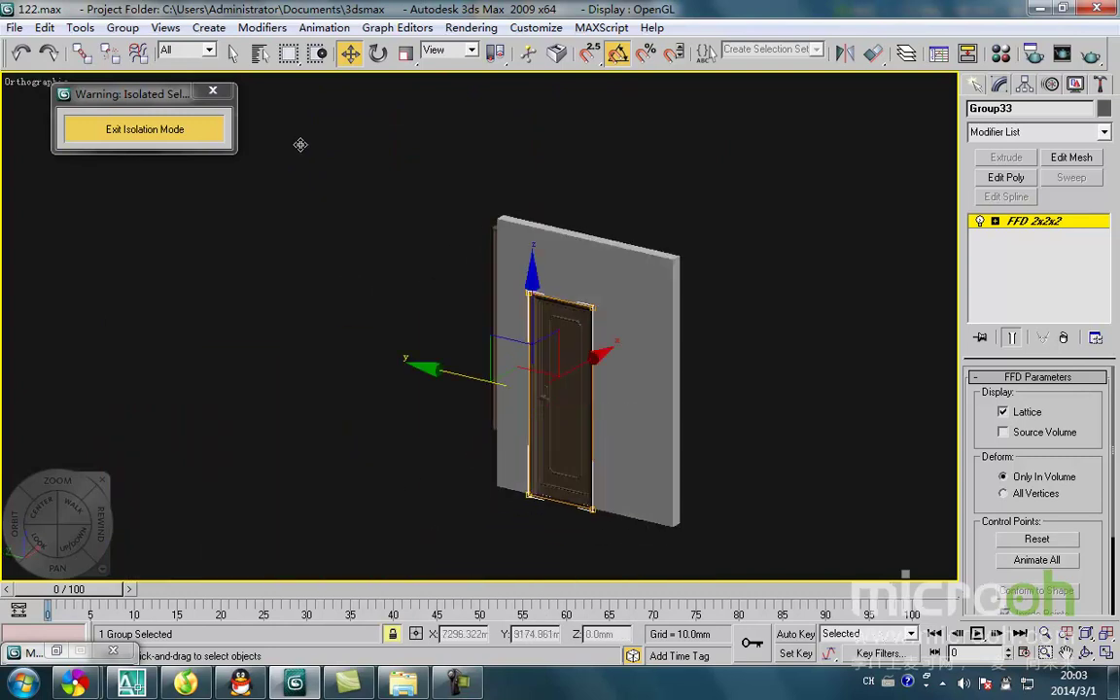
# - Exit isolation mode and show the apartment around the new door in Top view
pyautogui.click(216, 136)
pyautogui.scroll(-2, 561, 301)
pyautogui.press('t')
pyautogui.scroll(-5, 578, 365)
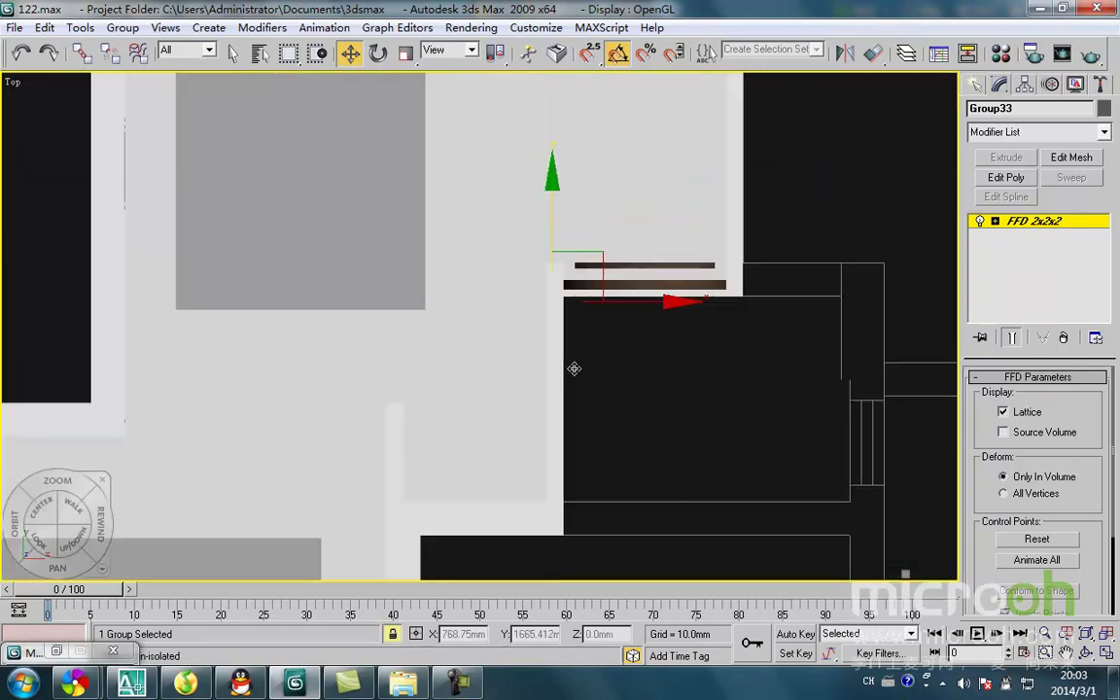
# - Isolate the outer wall piece with the unfilled doorway together with the last fitted door and show both in Top view
pyautogui.scroll(-5, 573, 367)
pyautogui.keyDown('alt'); pyautogui.moveTo(557, 368); pyautogui.dragTo(364, 255, button='middle'); pyautogui.keyUp('alt')
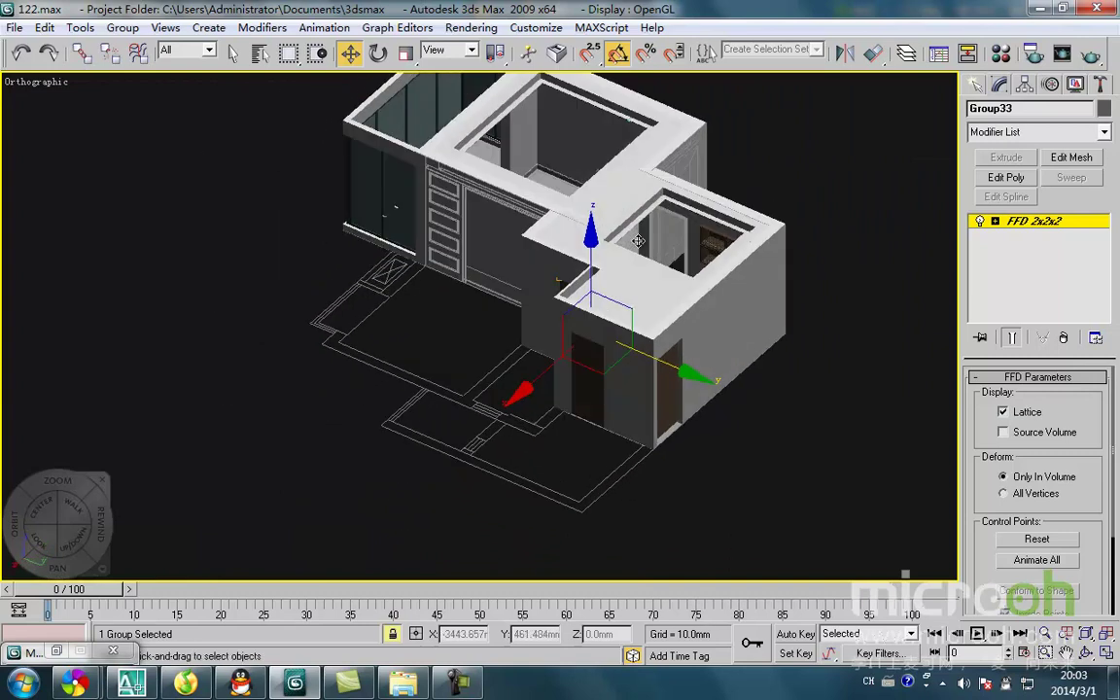
pyautogui.scroll(4, 637, 240)
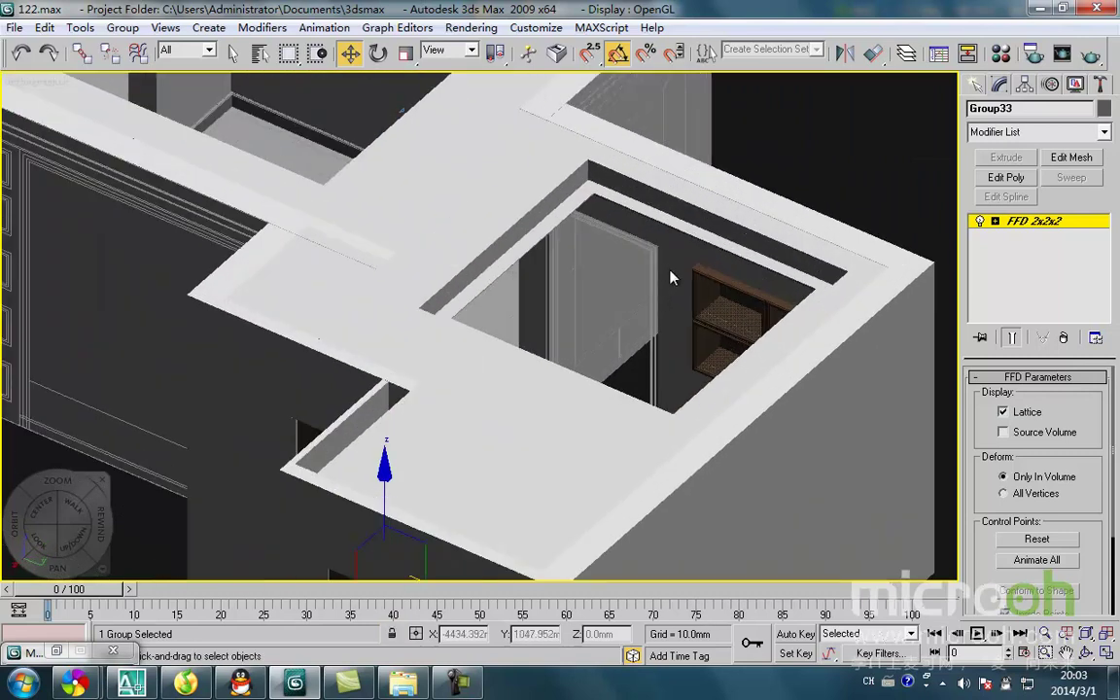
pyautogui.moveTo(726, 230); pyautogui.dragTo(670, 280, button='middle')
pyautogui.click(742, 218)
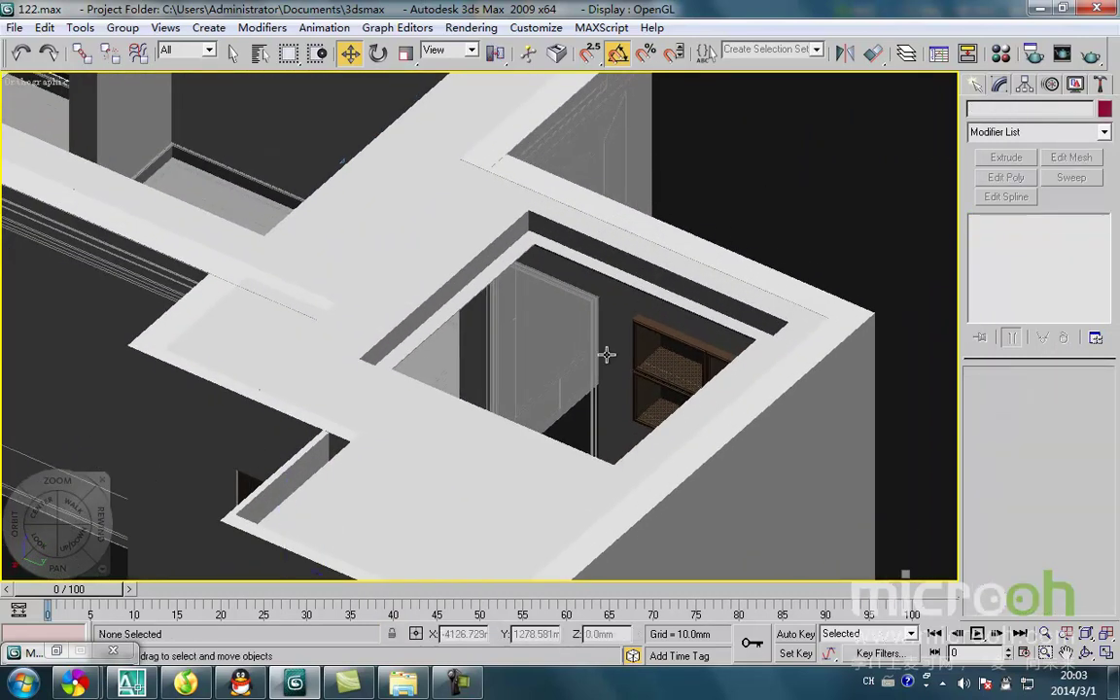
pyautogui.click(607, 353)
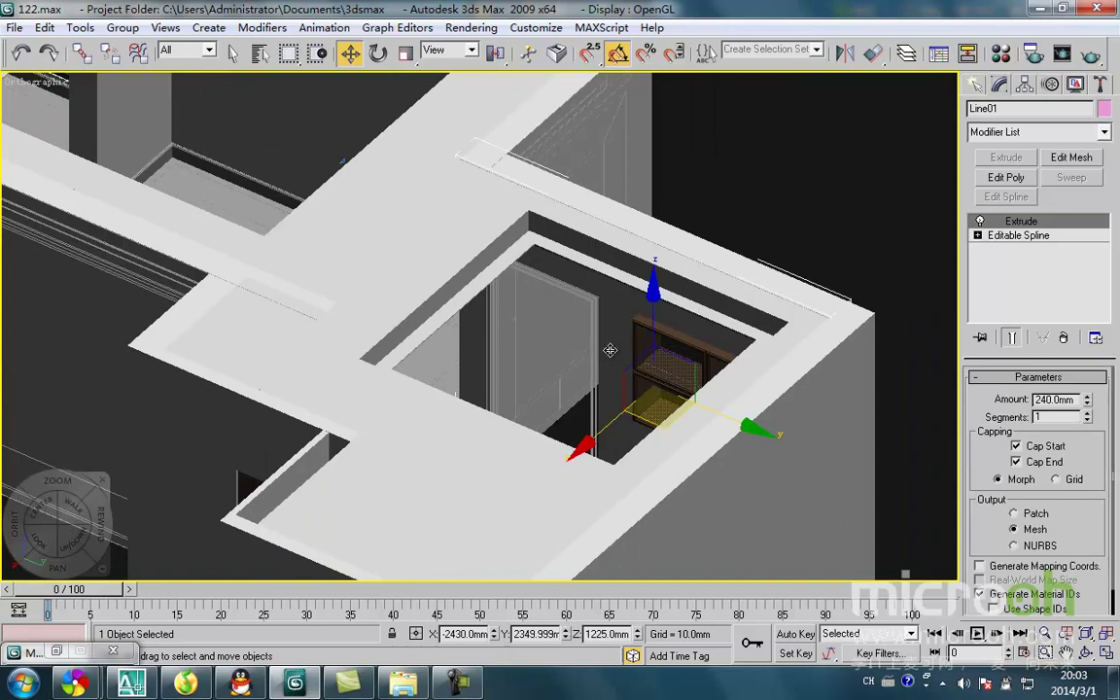
pyautogui.press('F3')
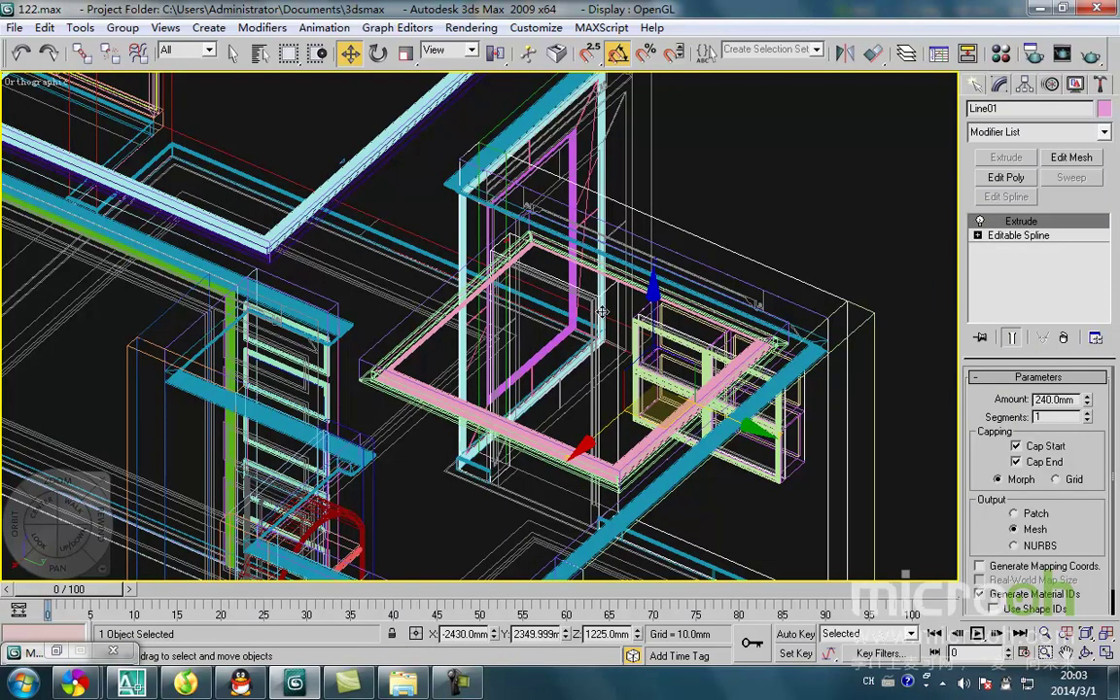
pyautogui.keyDown('alt'); pyautogui.moveTo(432, 509); pyautogui.dragTo(335, 398, button='middle'); pyautogui.keyUp('alt')
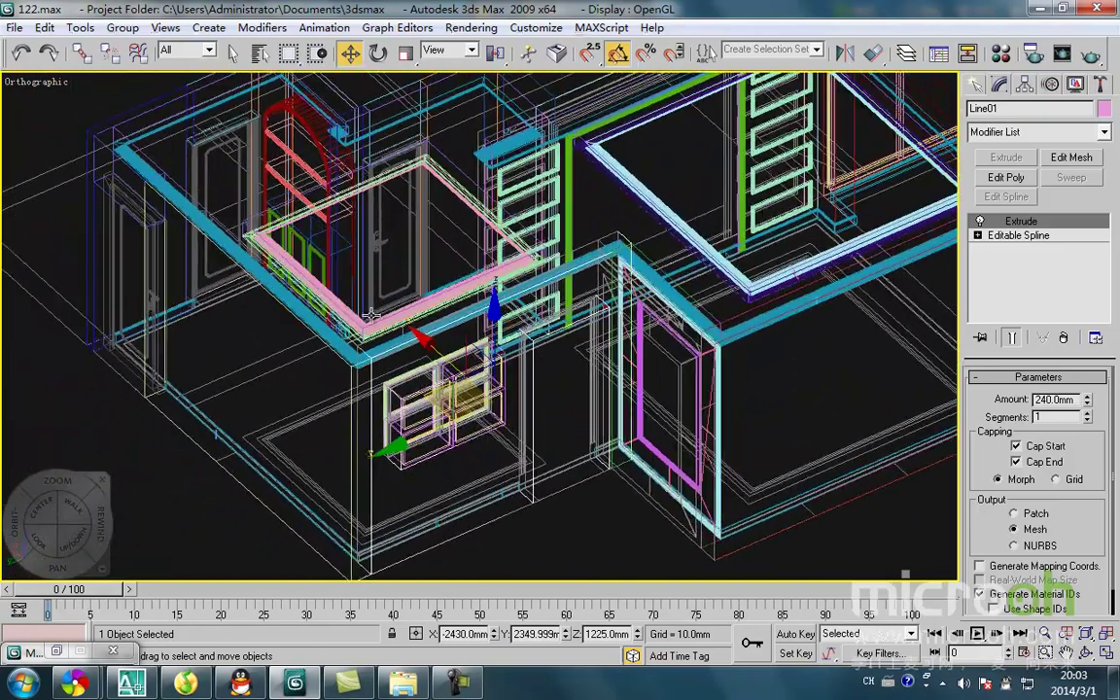
pyautogui.click(385, 241)
pyautogui.hotkey('alt', 'q')
pyautogui.press('t')
# - Copy the fitted door about 2415 mm along negative X towards the wall piece and mirror the copy about X without cloning
pyautogui.click(627, 476)
pyautogui.click(591, 423)
pyautogui.press('space')
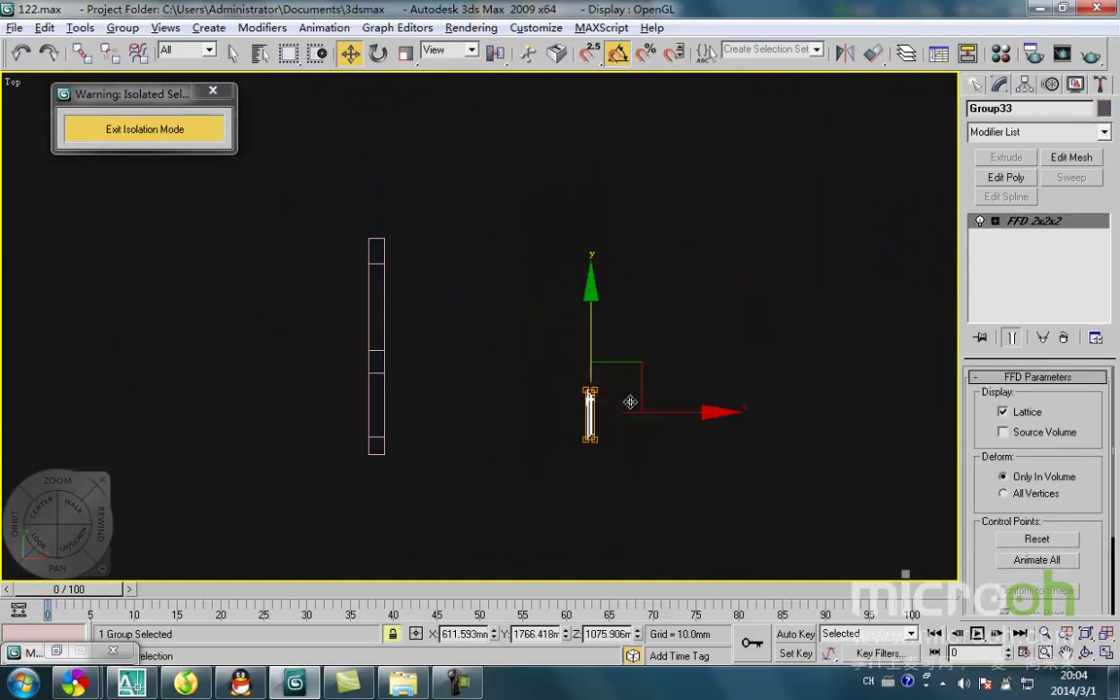
pyautogui.keyDown('shift'); pyautogui.moveTo(666, 419); pyautogui.dragTo(502, 418); pyautogui.keyUp('shift')
pyautogui.click(564, 412)
pyautogui.click(844, 55)
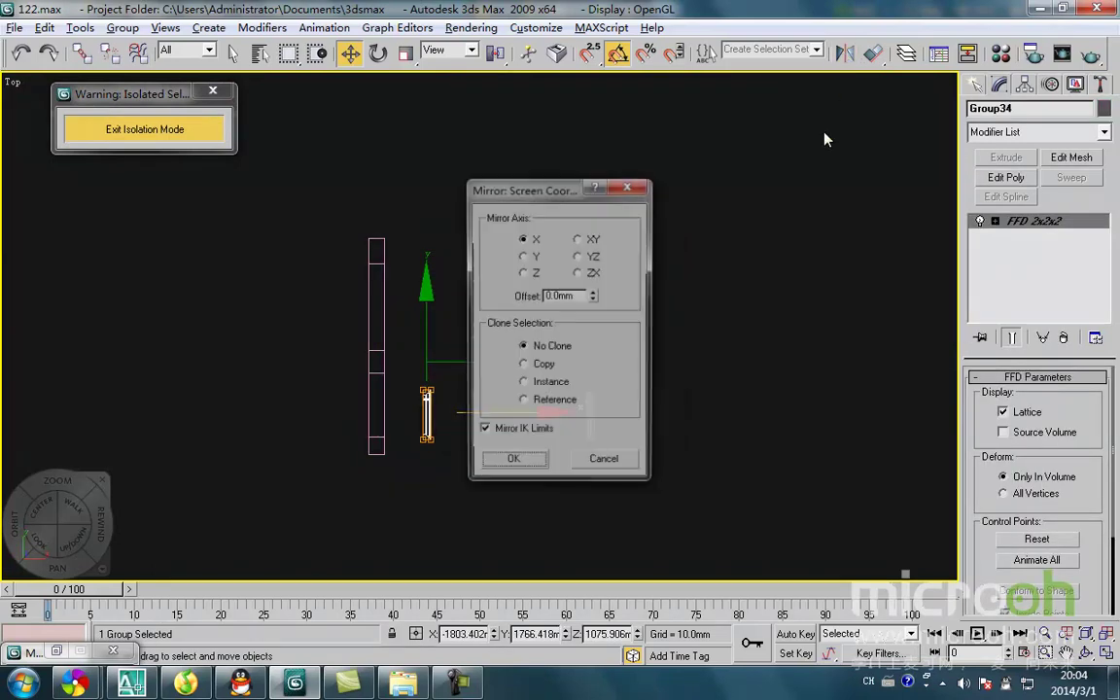
pyautogui.click(512, 465)
# - Align the mirrored door copy in Top view with the upper edge of the wall opening and the wall's outer face
pyautogui.scroll(8, 439, 428)
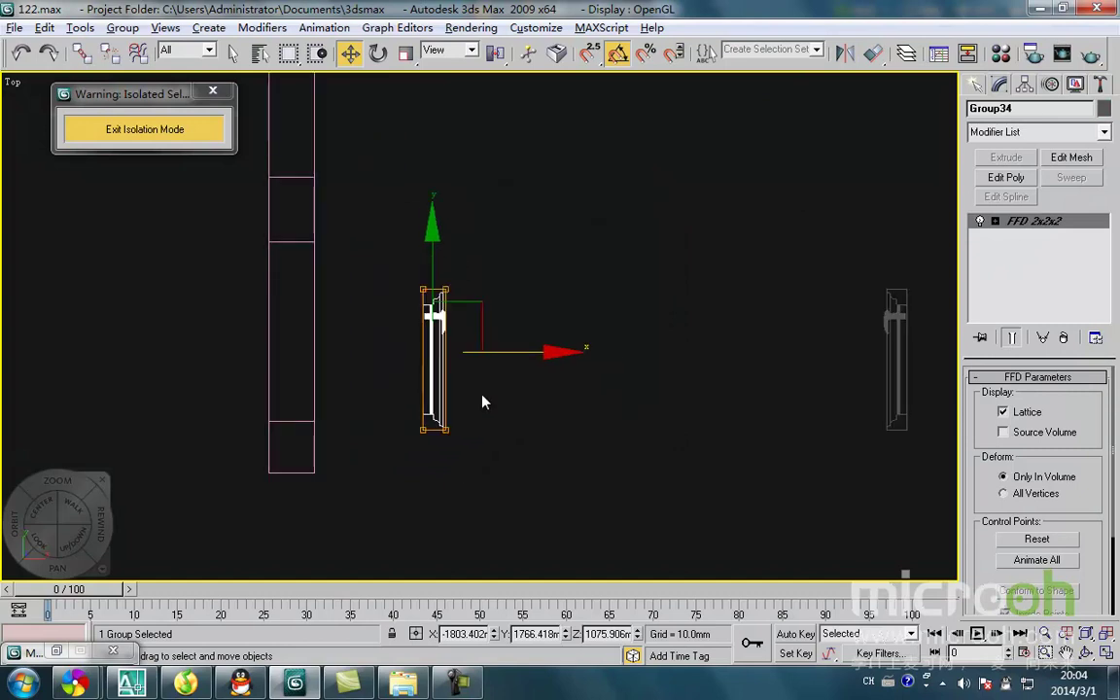
pyautogui.moveTo(416, 274); pyautogui.dragTo(256, 310)
pyautogui.moveTo(325, 307); pyautogui.dragTo(581, 383, button='middle')
pyautogui.moveTo(529, 374); pyautogui.dragTo(457, 233)
pyautogui.scroll(6, 458, 208)
pyautogui.moveTo(458, 208); pyautogui.dragTo(545, 415, button='middle')
pyautogui.press('space')
pyautogui.moveTo(457, 287); pyautogui.dragTo(398, 317)
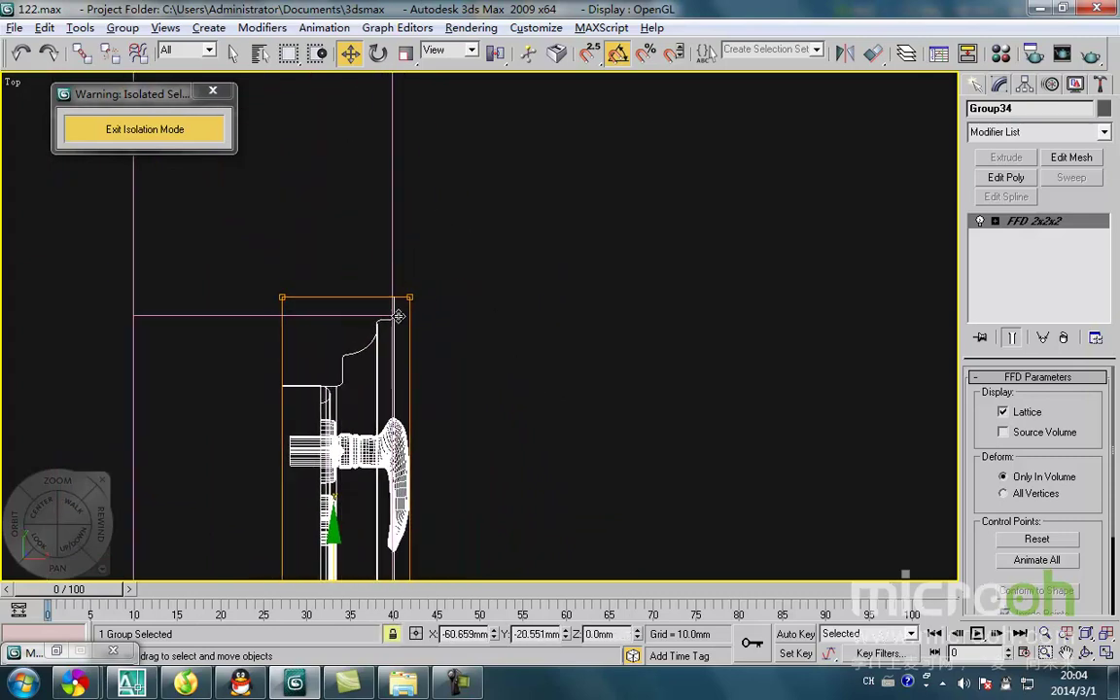
# - Move the mirrored door's lower-end FFD control points 233 mm down along Y to match the opening's width
pyautogui.moveTo(425, 376); pyautogui.dragTo(440, 346, button='middle')
pyautogui.scroll(-5, 439, 346)
pyautogui.moveTo(480, 494); pyautogui.dragTo(458, 444, button='middle')
pyautogui.press('1')
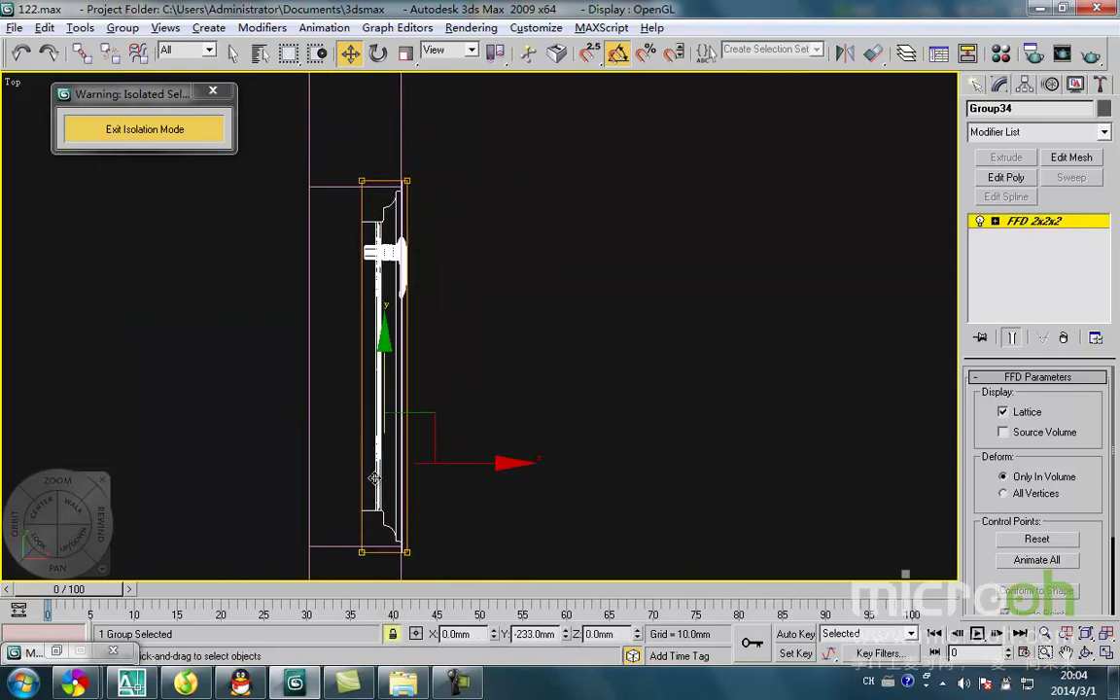
# - Check the mirrored door's width and height against its opening in Left view and shaded from an angle
pyautogui.press('f')
pyautogui.moveTo(463, 433); pyautogui.dragTo(440, 475, button='middle')
pyautogui.press('l')
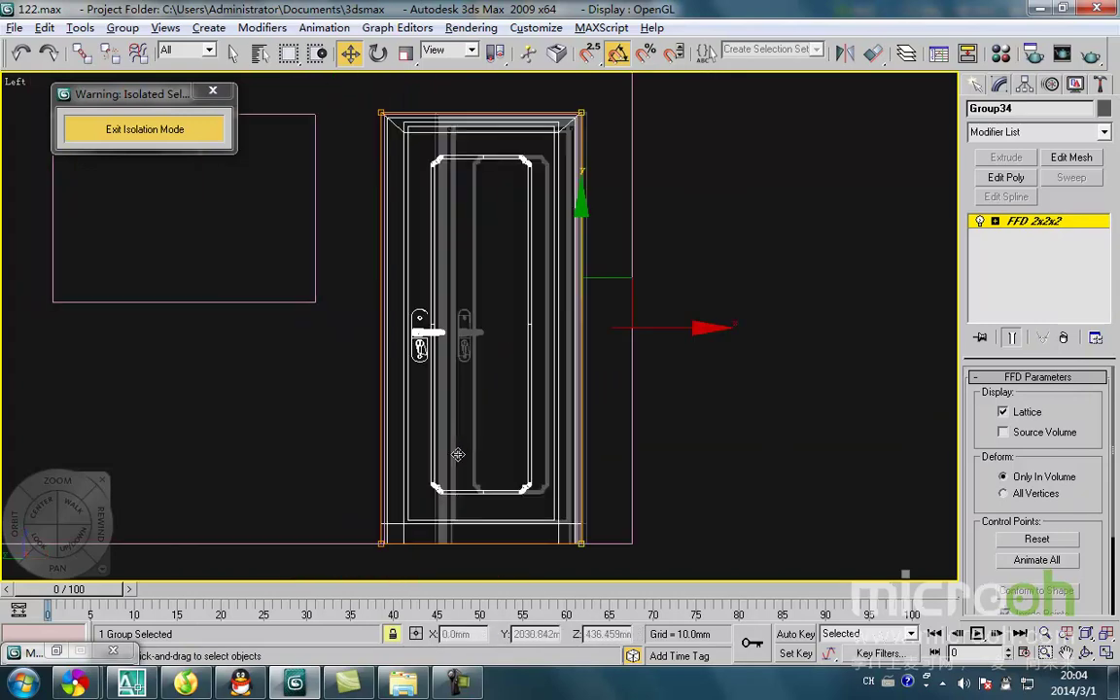
pyautogui.moveTo(488, 354)
pyautogui.mouseDown(button='middle')
pyautogui.moveTo(460, 452)
pyautogui.moveTo(516, 501)
pyautogui.moveTo(849, 533)
pyautogui.moveTo(714, 365)
pyautogui.mouseUp(button='middle')
pyautogui.scroll(-2, 464, 457)
pyautogui.press('F3')
pyautogui.scroll(-2, 463, 456)
pyautogui.scroll(5, 564, 338)
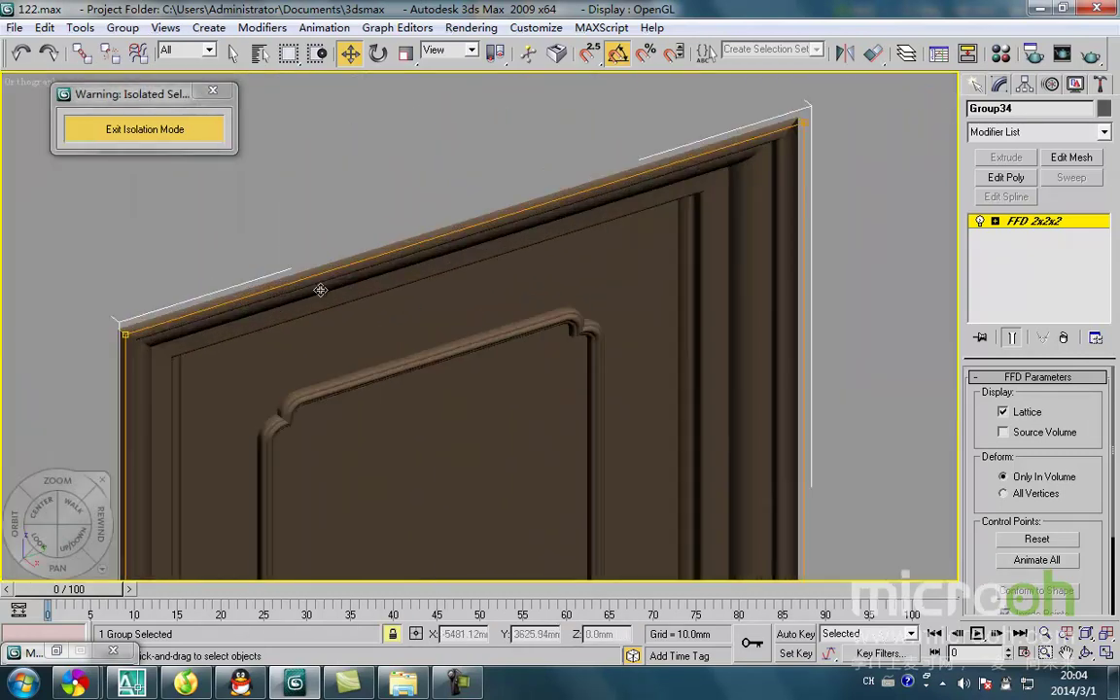
pyautogui.scroll(-3, 319, 290)
# - Exit isolation mode and show the whole apartment with its fitted doors from an angle
pyautogui.click(195, 130)
pyautogui.moveTo(403, 306); pyautogui.dragTo(316, 337, button='middle')
pyautogui.scroll(-6, 549, 283)
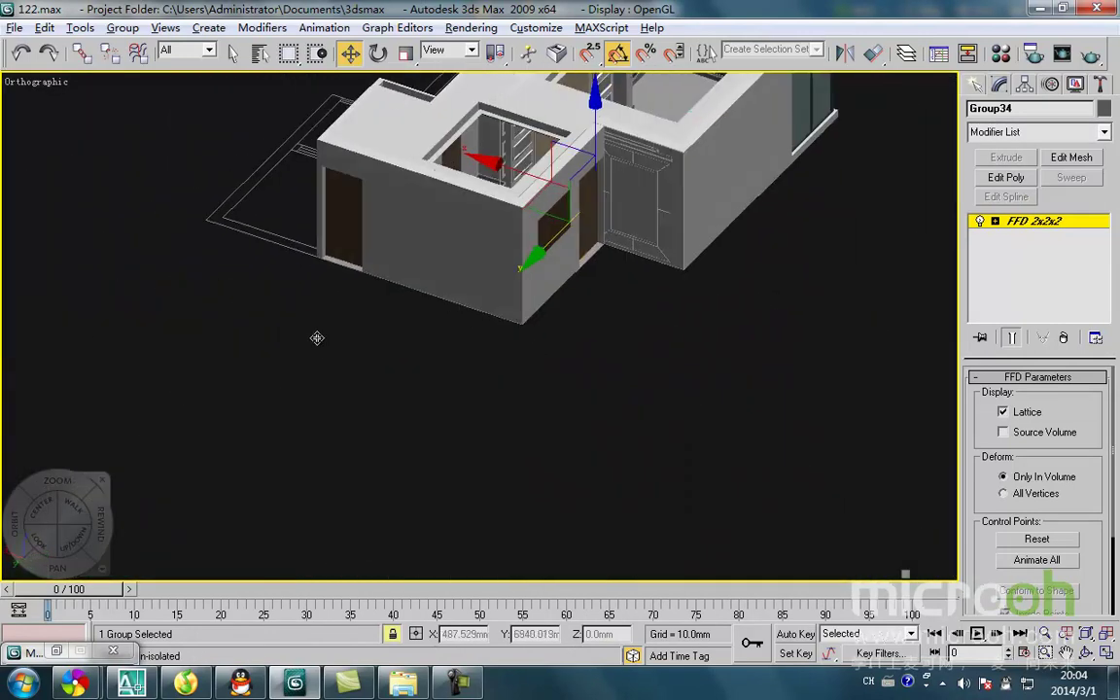
pyautogui.moveTo(487, 272); pyautogui.dragTo(386, 455, button='middle')
pyautogui.keyDown('alt'); pyautogui.moveTo(483, 409); pyautogui.dragTo(460, 401, button='middle'); pyautogui.keyUp('alt')
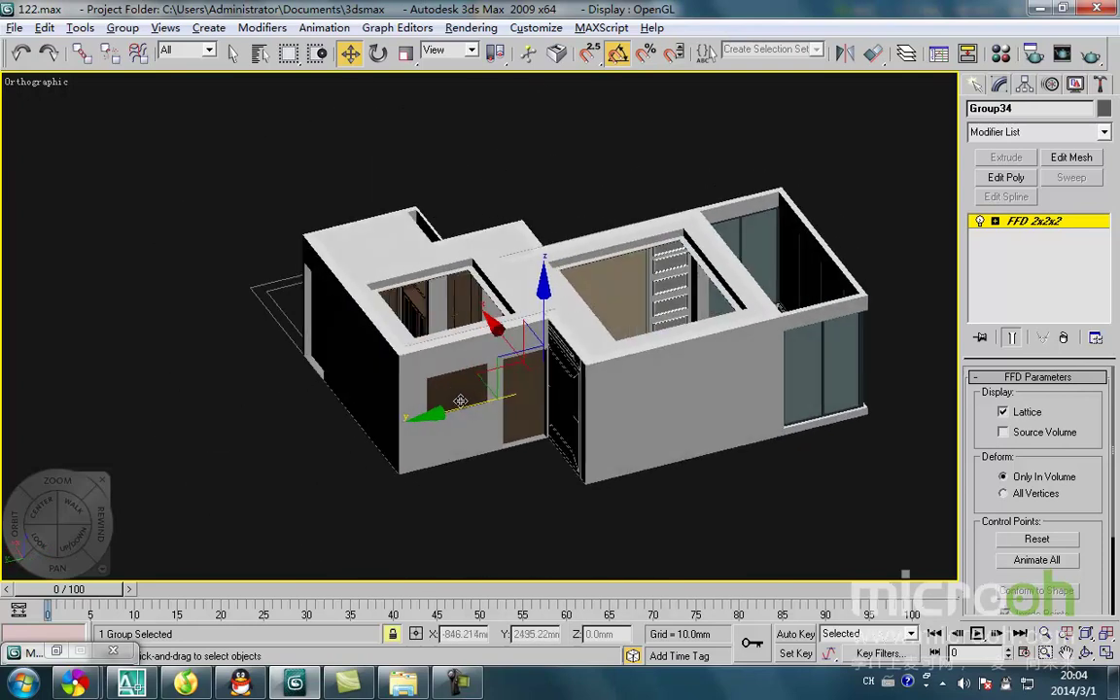
pyautogui.scroll(-2, 528, 443)
pyautogui.keyDown('alt'); pyautogui.moveTo(561, 463); pyautogui.dragTo(644, 483, button='middle'); pyautogui.keyUp('alt')
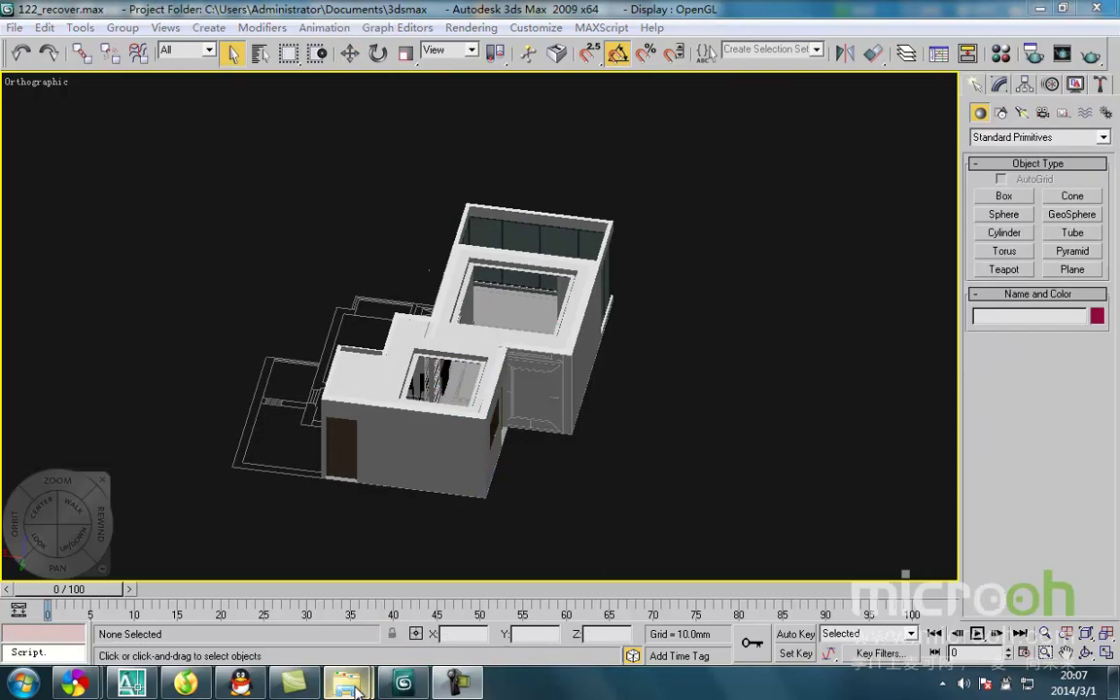
# - Merge the dining table model s180826 from the 餐桌 Max folder into the scene beside the apartment, opening it despite missing DLLs
pyautogui.moveTo(355, 687)
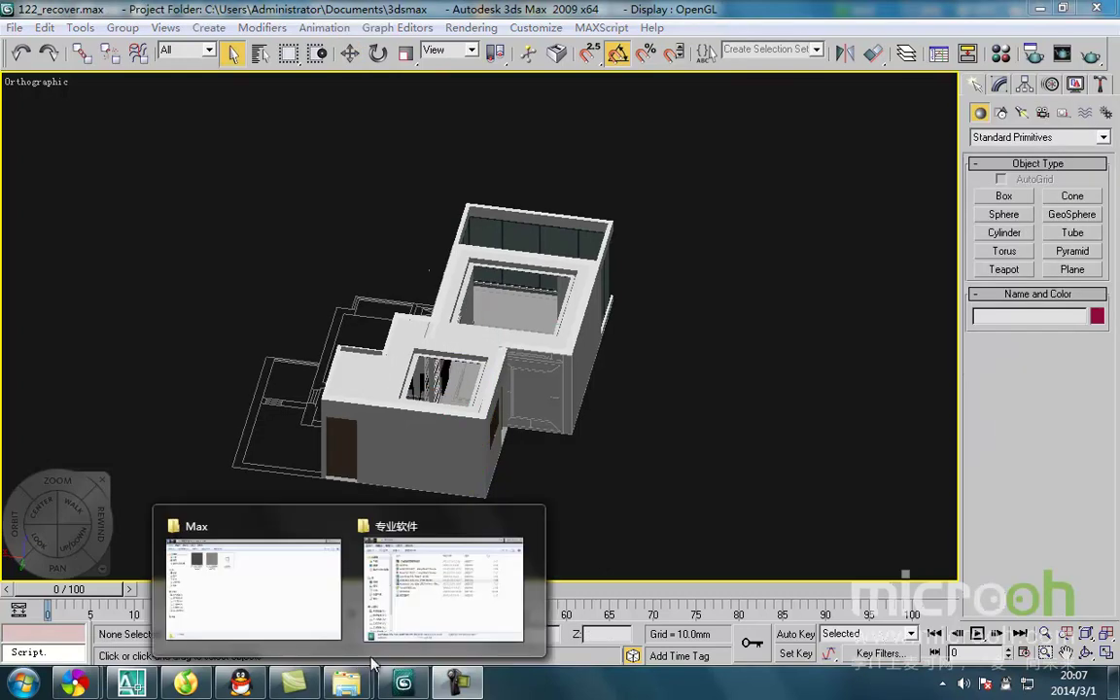
pyautogui.click(294, 604)
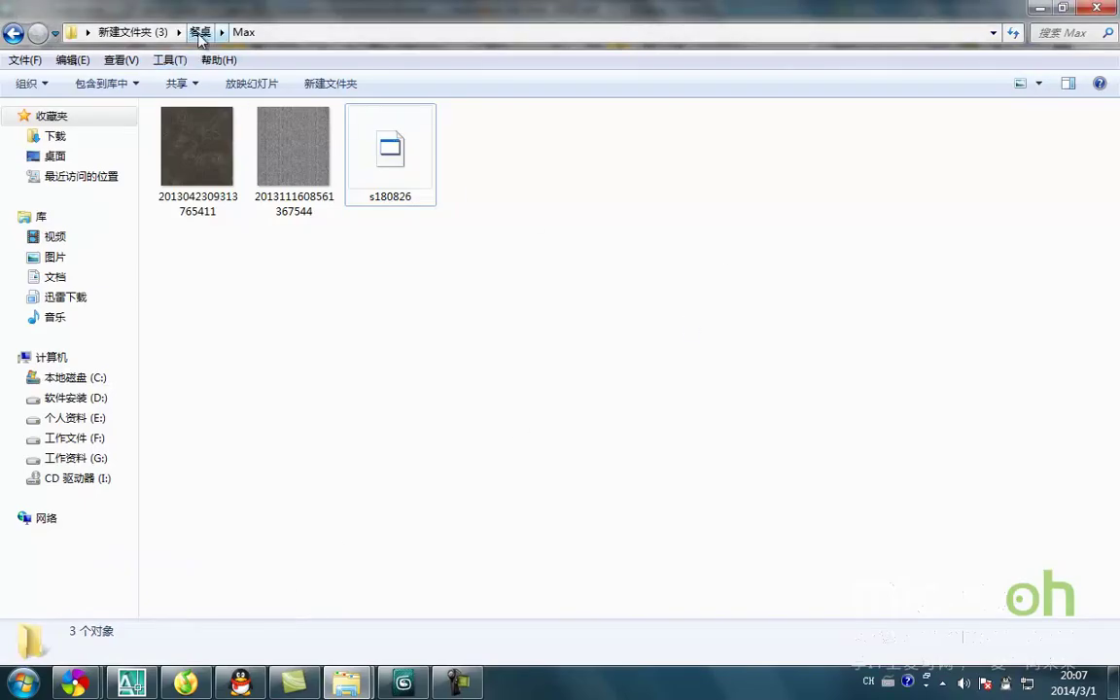
pyautogui.click(384, 167)
pyautogui.moveTo(392, 162); pyautogui.dragTo(743, 311)
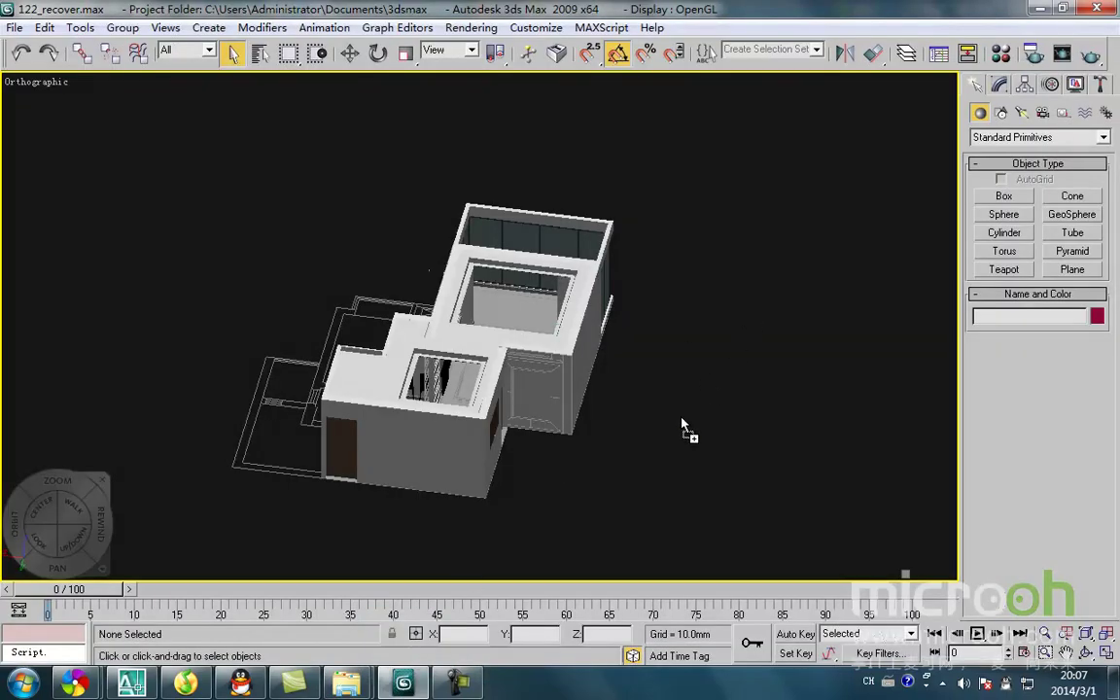
pyautogui.moveTo(682, 421); pyautogui.dragTo(683, 422)
pyautogui.click(736, 448)
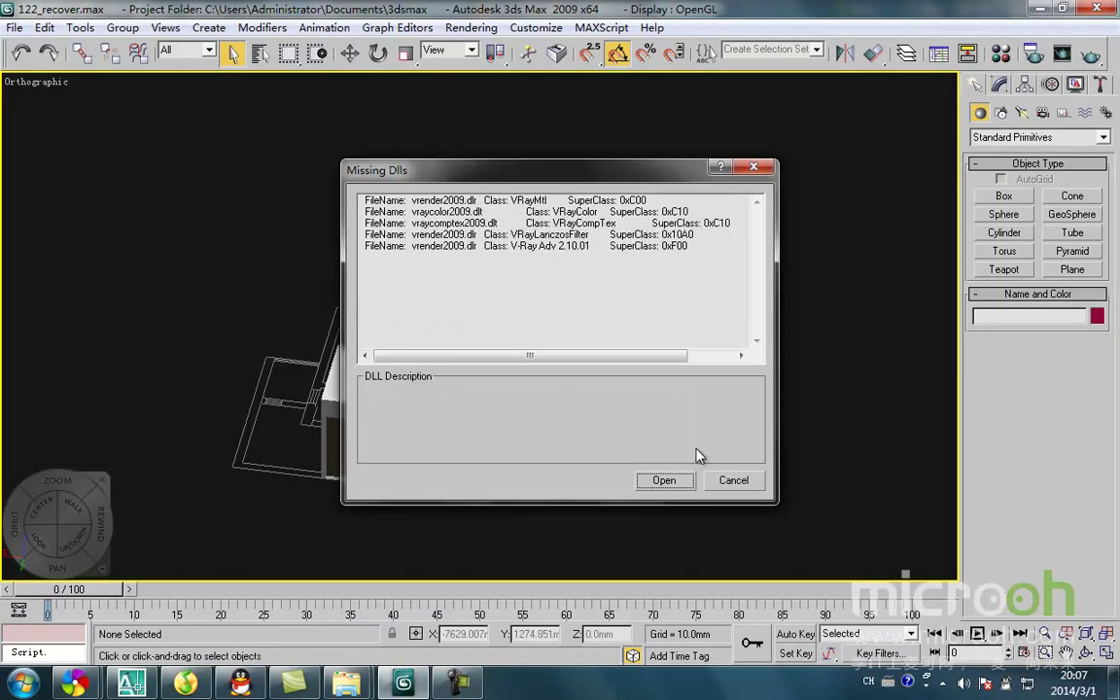
pyautogui.click(663, 480)
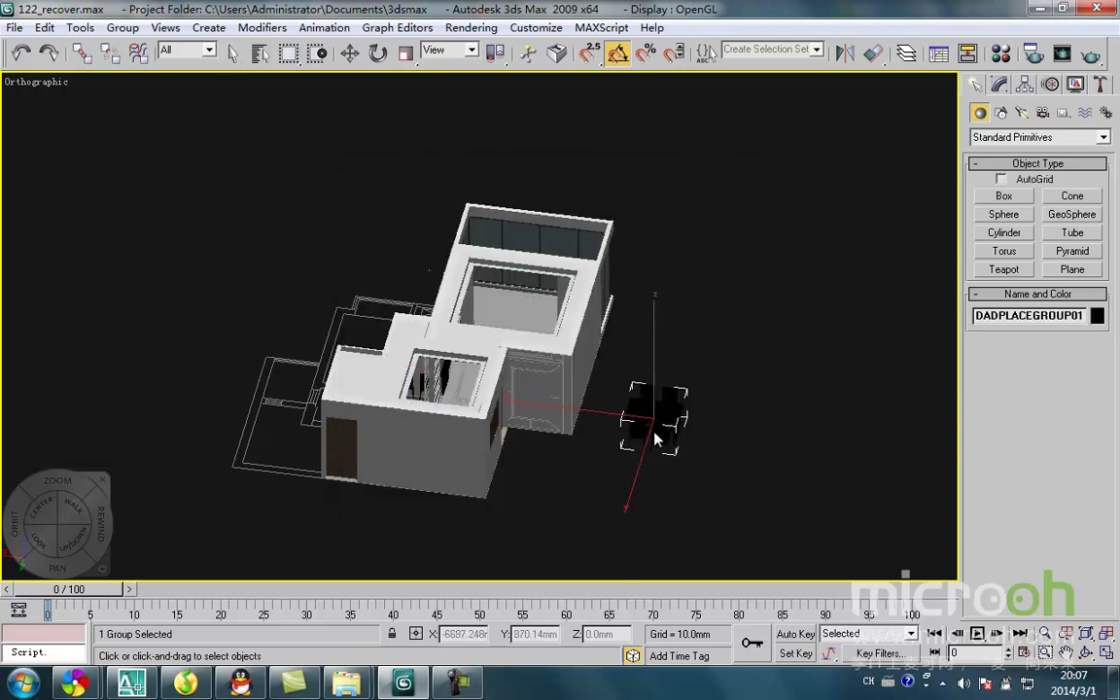
# - Examine the merged dining set beside the apartment in Top view and shaded from an angle
pyautogui.click(672, 436)
pyautogui.scroll(6, 675, 436)
pyautogui.moveTo(631, 426)
pyautogui.mouseDown(button='middle')
pyautogui.moveTo(615, 429)
pyautogui.moveTo(590, 462)
pyautogui.moveTo(600, 464)
pyautogui.mouseUp(button='middle')
pyautogui.press('F3')
pyautogui.scroll(-1, 605, 463)
pyautogui.press('t')
pyautogui.scroll(-2, 606, 463)
pyautogui.press('F3')
pyautogui.moveTo(549, 410)
pyautogui.keyDown('alt'); pyautogui.mouseDown(button='middle')
pyautogui.moveTo(549, 384)
pyautogui.moveTo(688, 343)
pyautogui.moveTo(753, 292)
pyautogui.moveTo(845, 400)
pyautogui.mouseUp(button='middle'); pyautogui.keyUp('alt')
# - Select the dining set and name an unused material slot 木纹 for it
pyautogui.click(705, 507)
pyautogui.click(609, 383)
pyautogui.moveTo(608, 383); pyautogui.dragTo(566, 407, button='middle')
pyautogui.press('m')
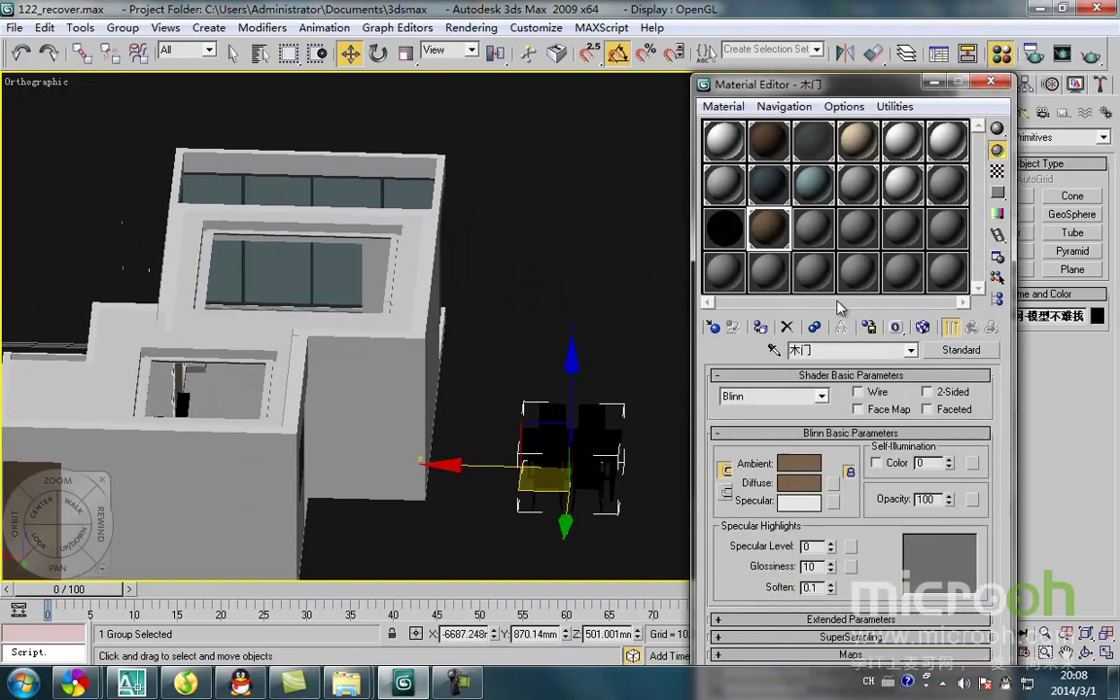
pyautogui.click(815, 231)
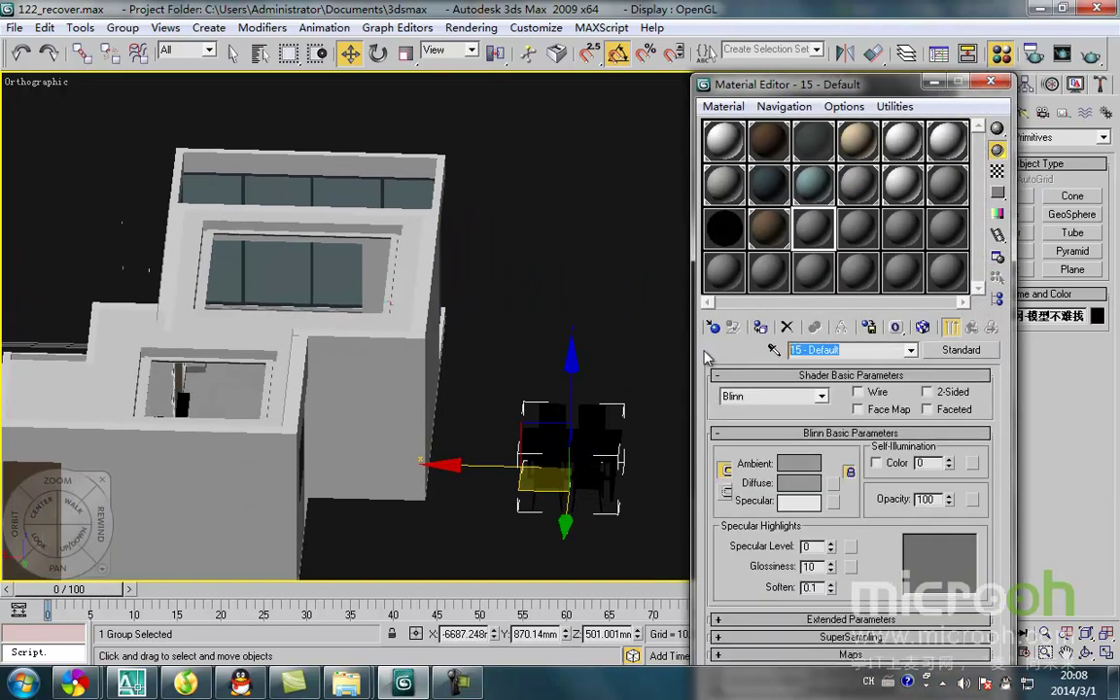
pyautogui.write('chanz')
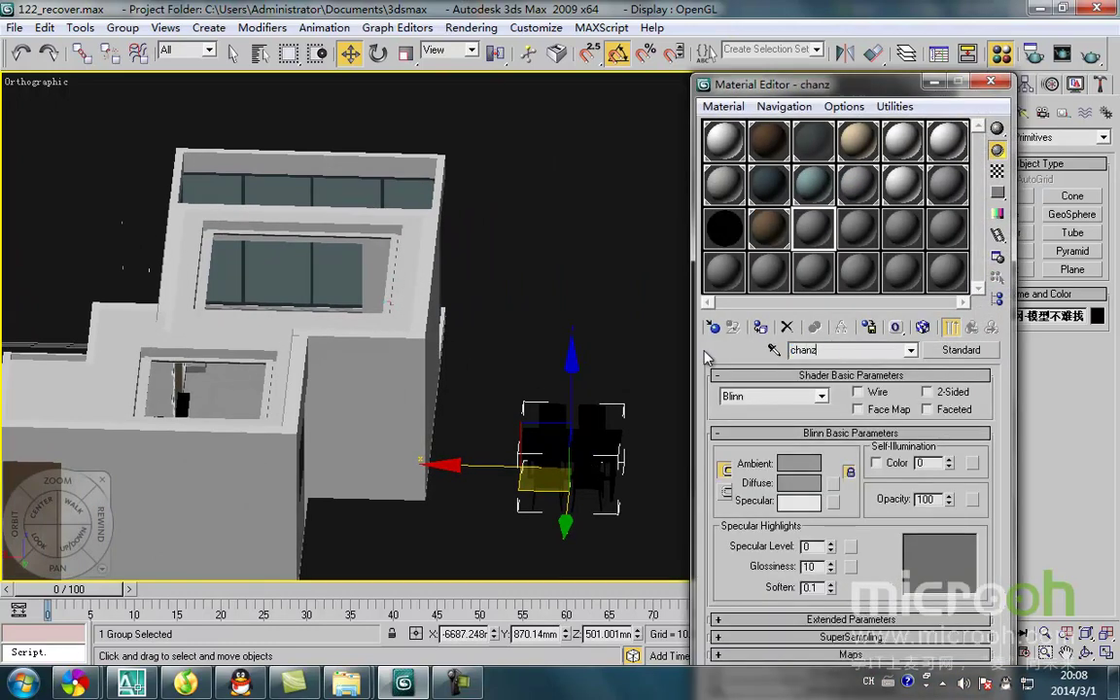
pyautogui.press('BackSpace')
pyautogui.press('BackSpace')
pyautogui.press('BackSpace')
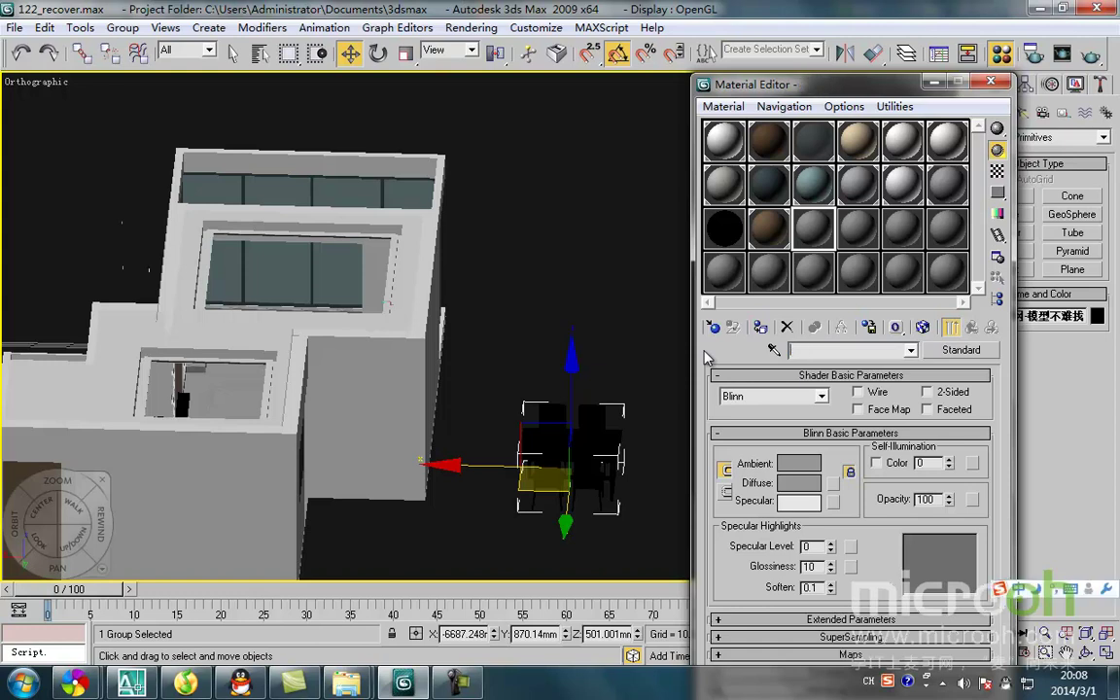
pyautogui.write('木纹')
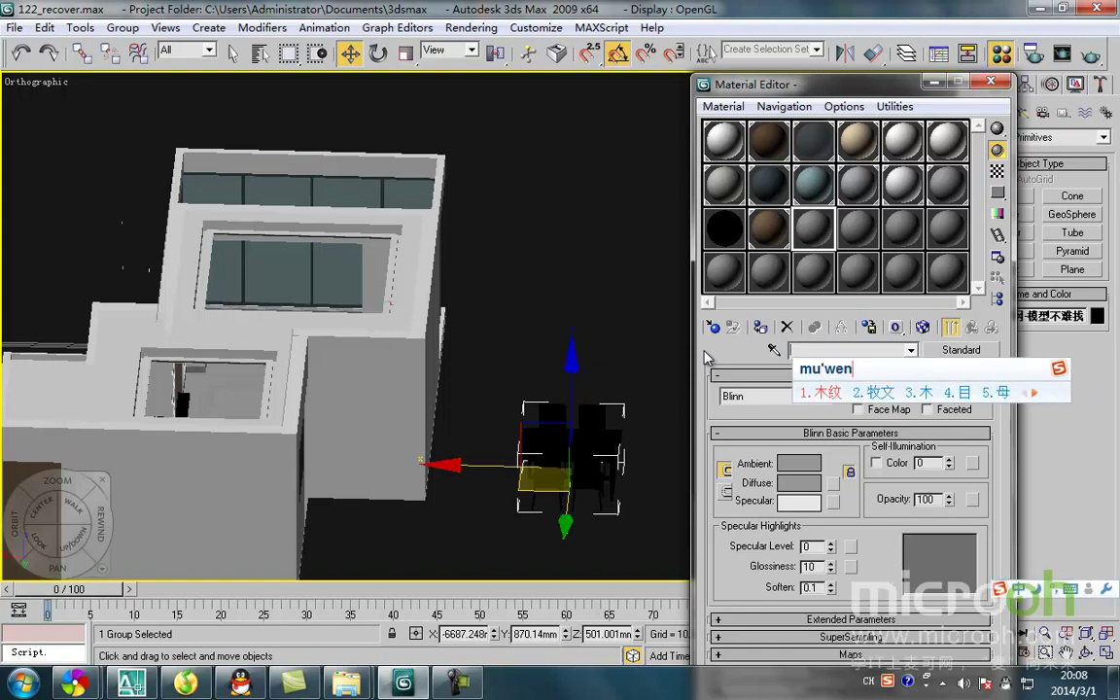
# - Set the 木纹 material's ambient and diffuse colour to a light beige, about RGB 178, 167, 149, and assign it to the dining set
pyautogui.click(797, 464)
pyautogui.click(370, 213)
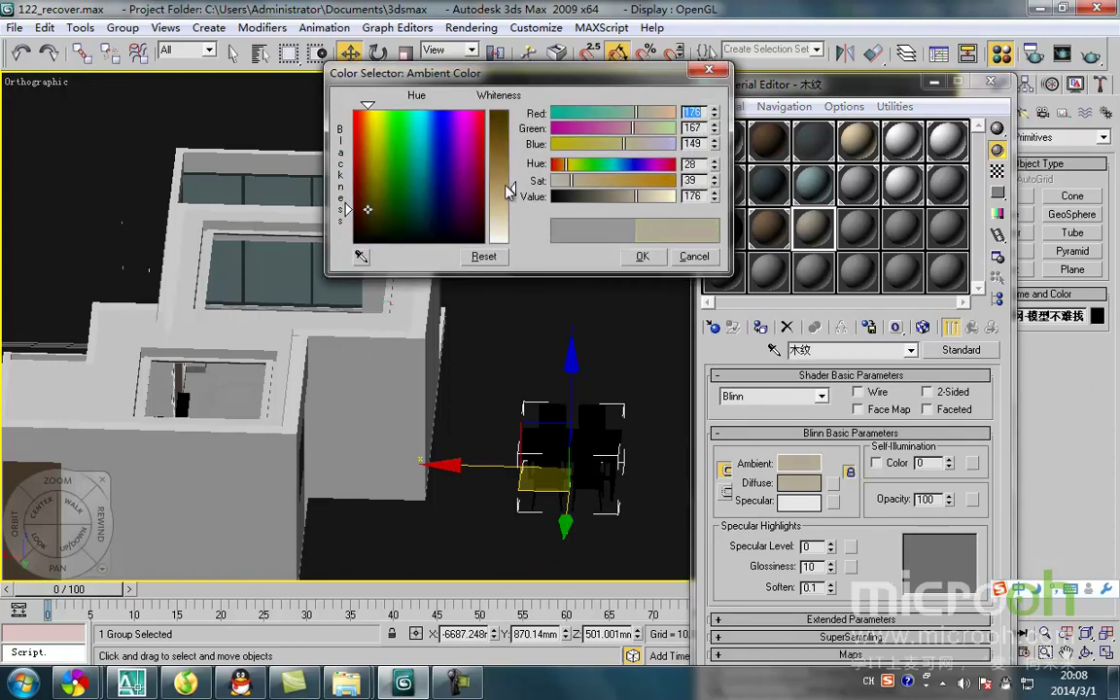
pyautogui.click(642, 255)
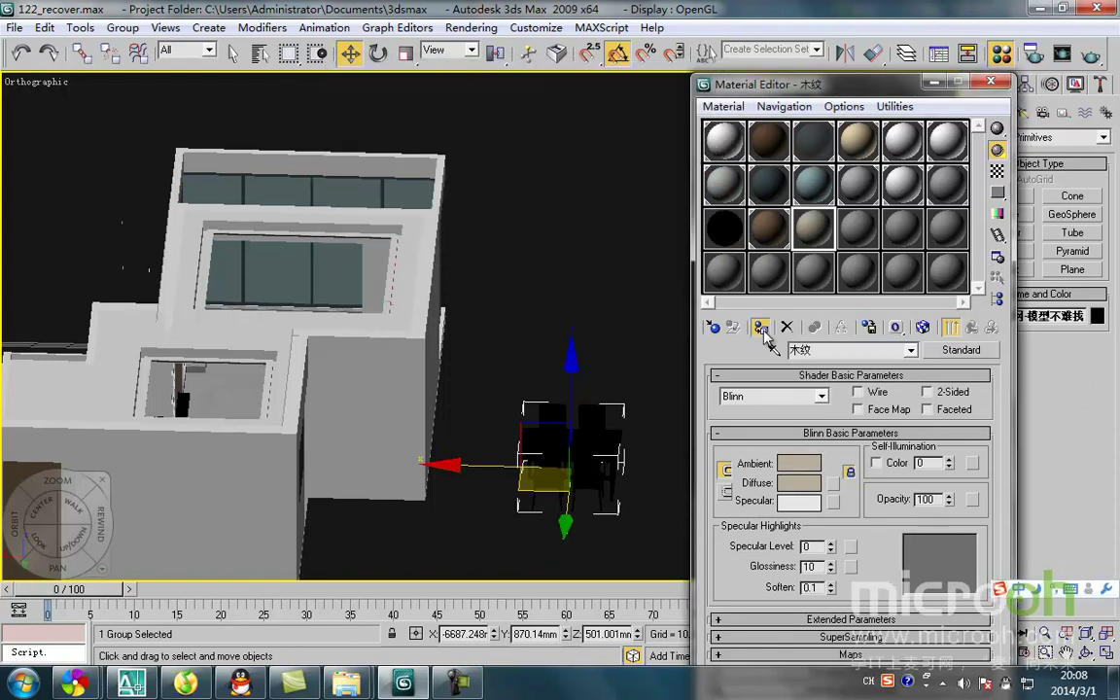
pyautogui.click(581, 319)
pyautogui.click(934, 84)
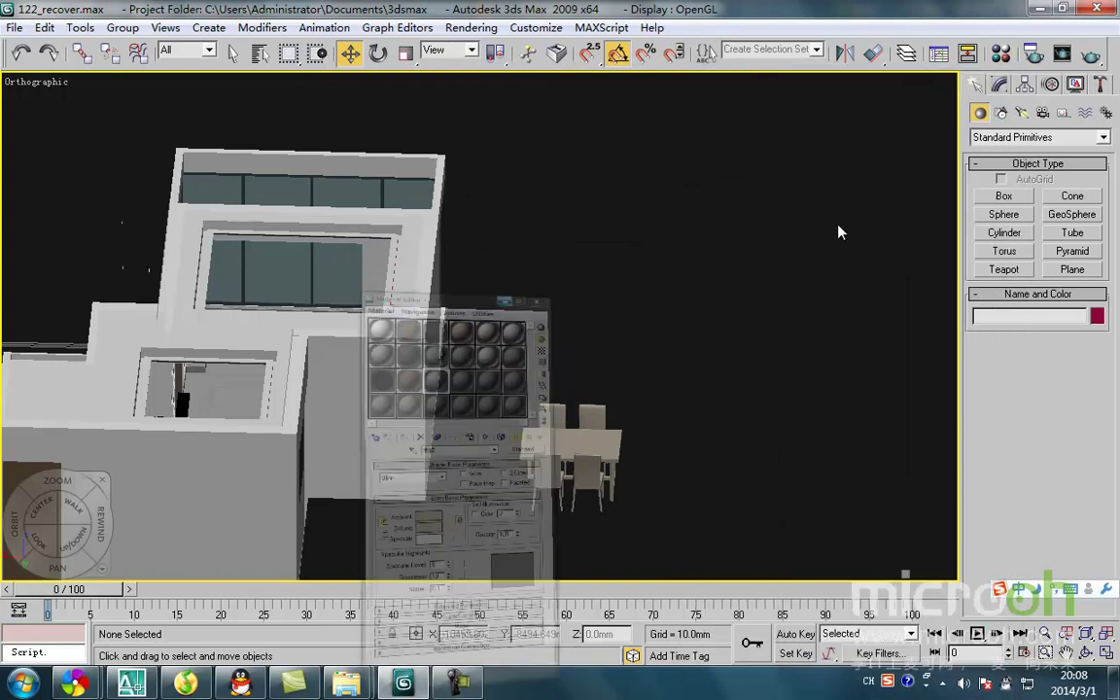
# - Move the dining set in Top view into the dining room, inside the pink ceiling frame, at about X -1271 mm, Y 3106 mm
pyautogui.click(578, 423)
pyautogui.write('tz')
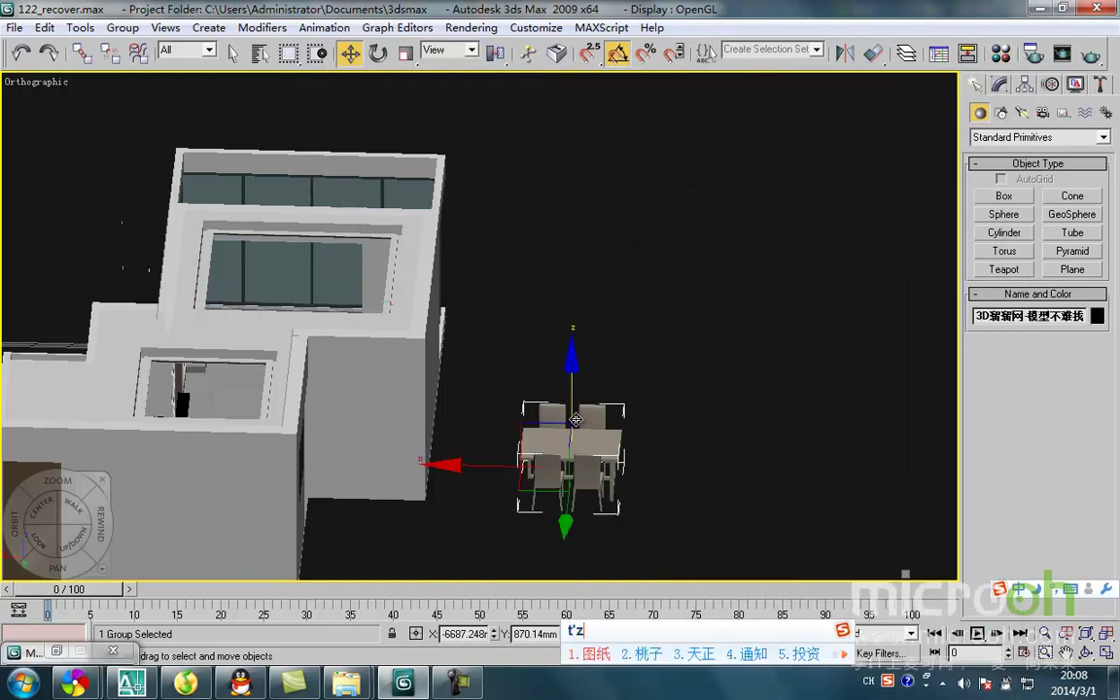
pyautogui.press('Escape')
pyautogui.press('t')
pyautogui.press('z')
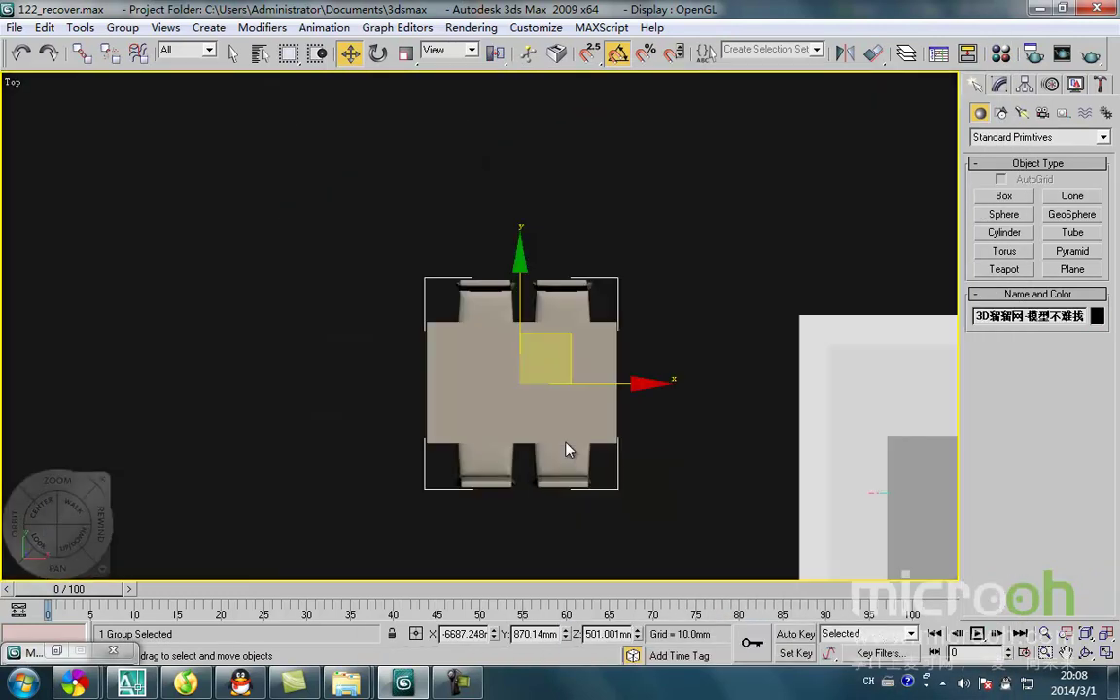
pyautogui.scroll(-5, 564, 445)
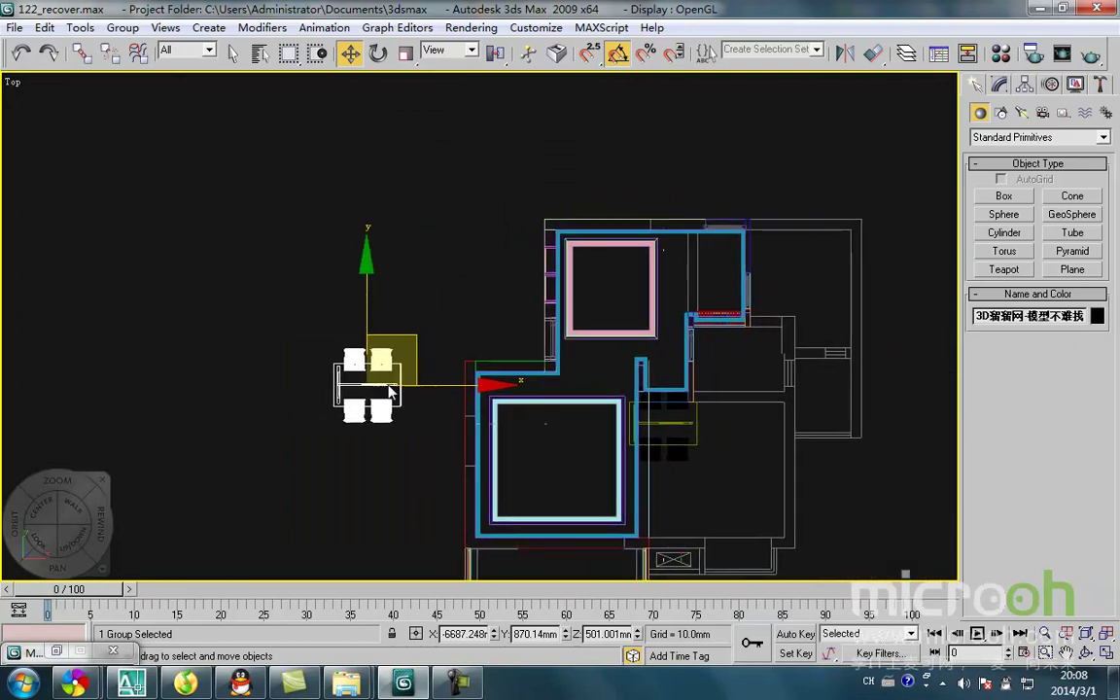
pyautogui.moveTo(420, 332); pyautogui.dragTo(657, 233)
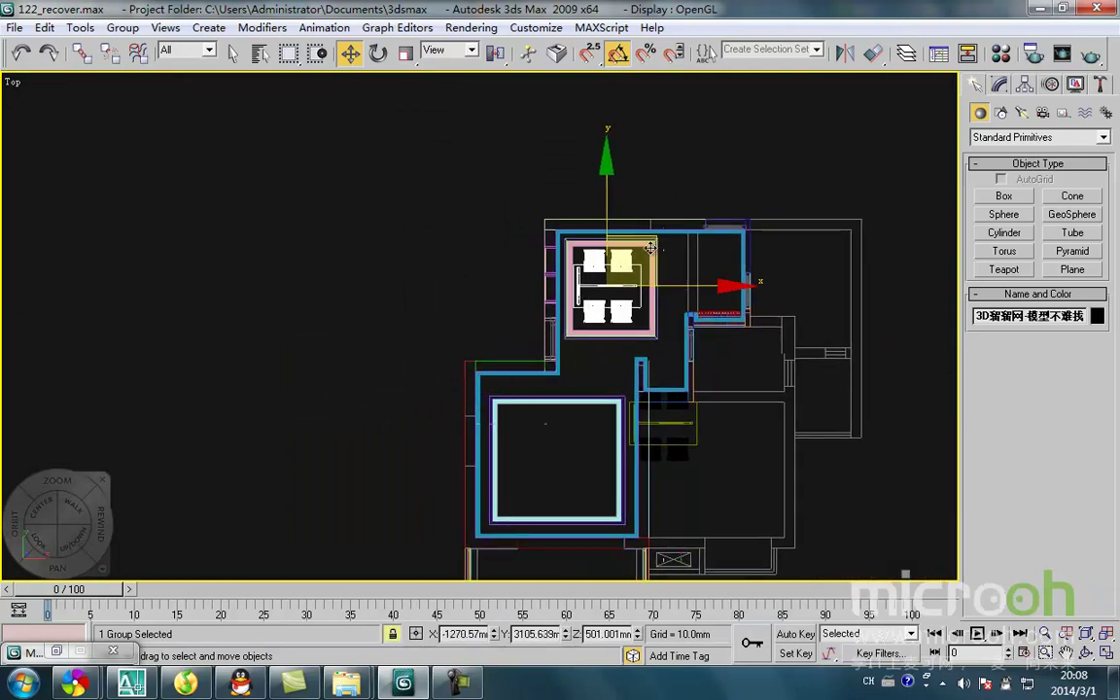
pyautogui.scroll(3, 645, 274)
pyautogui.scroll(-4, 645, 274)
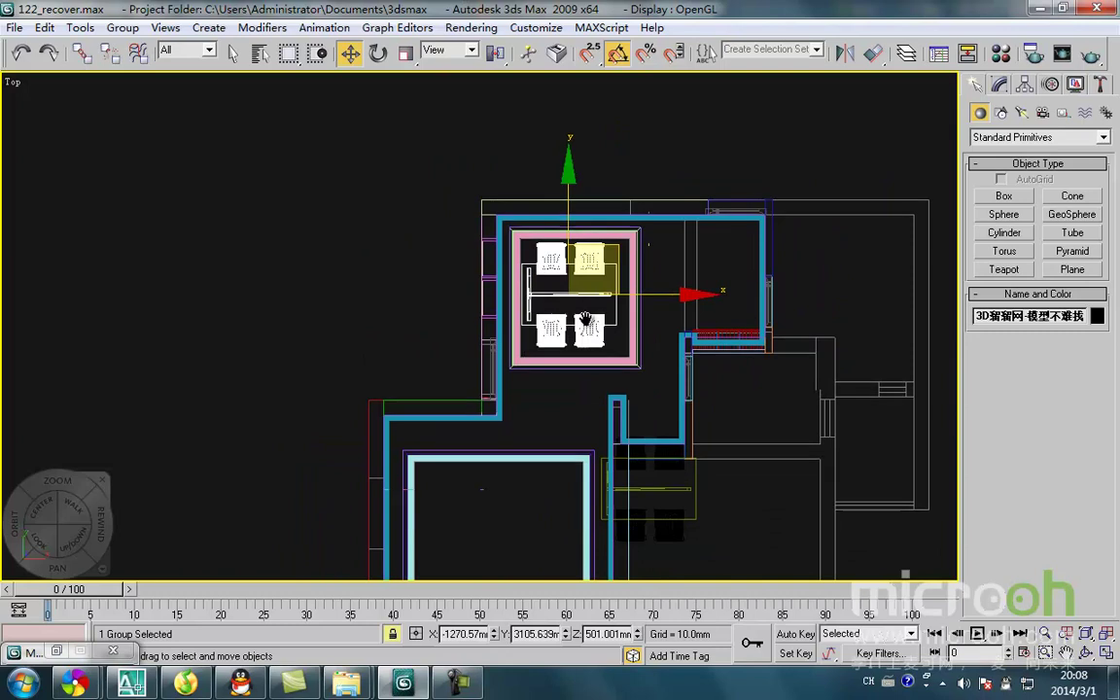
# - Switch to the AutoCAD floor plan and examine the dining table's placement and dimensions in the 餐厅 area
pyautogui.click(137, 681)
pyautogui.scroll(-2, 618, 327)
pyautogui.moveTo(512, 295); pyautogui.dragTo(495, 401, button='middle')
pyautogui.scroll(3, 524, 272)
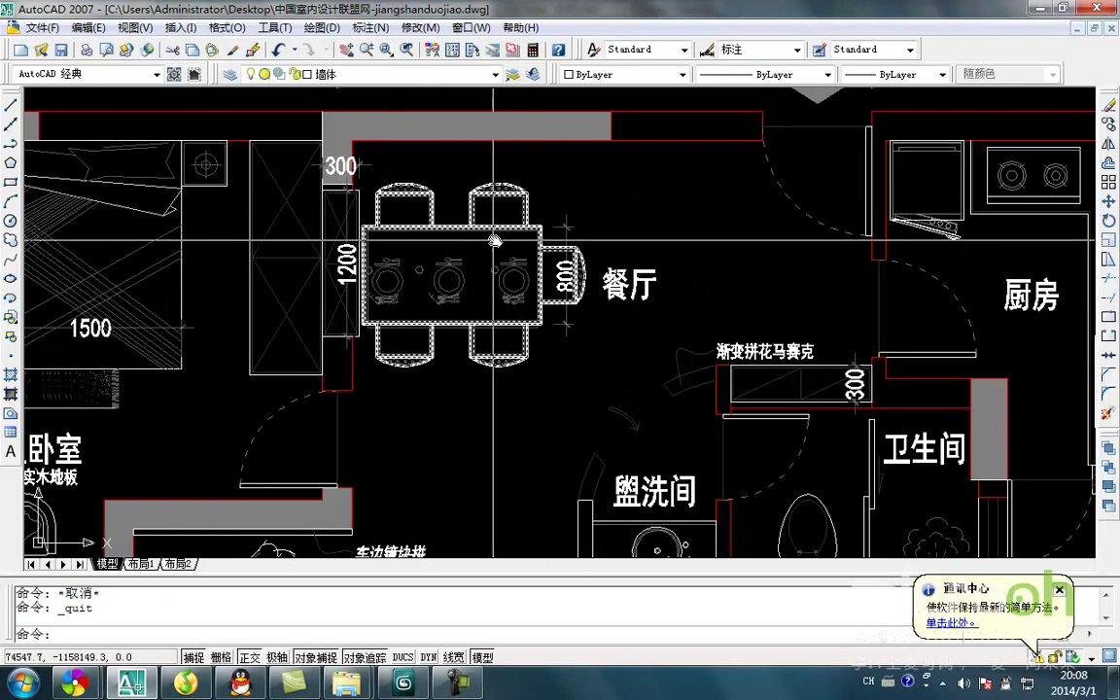
# - Switch back to 3ds Max, mirror the dining set about X without cloning, and move it toward the shelf wall to about X -1542 mm
pyautogui.click(402, 684)
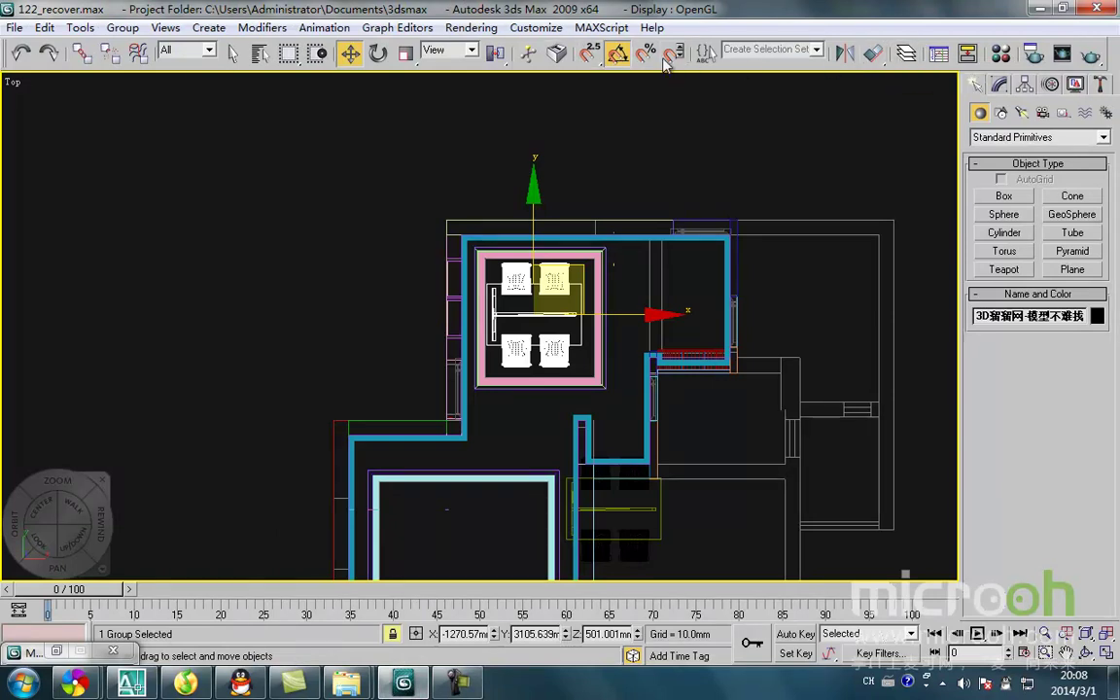
pyautogui.click(844, 54)
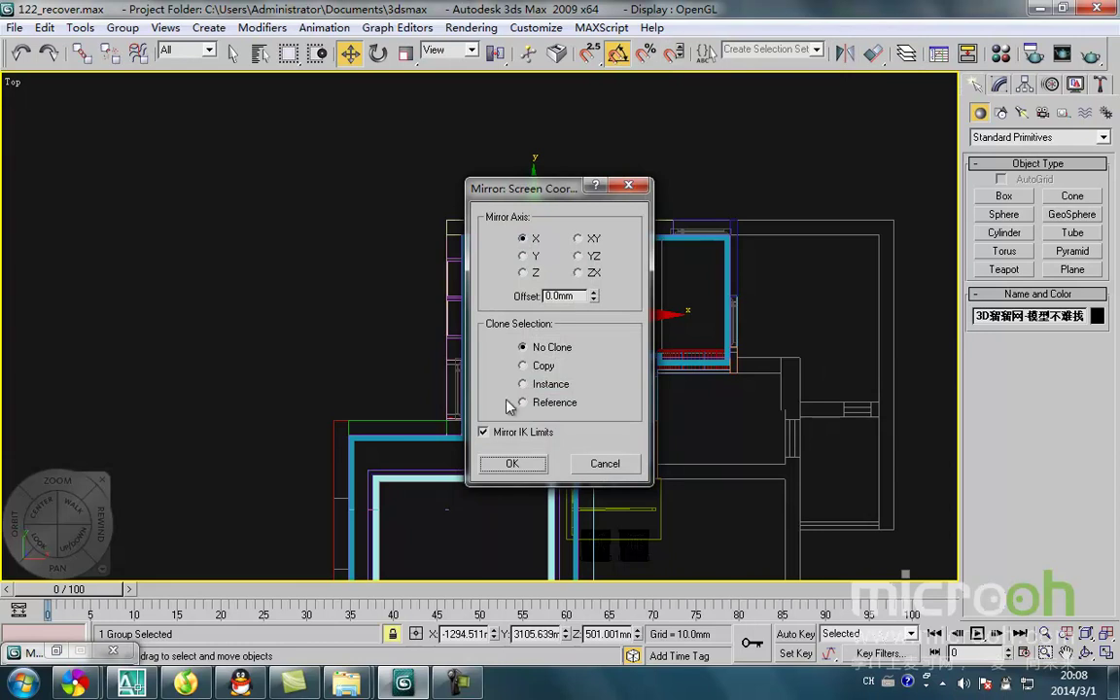
pyautogui.click(505, 464)
pyautogui.scroll(3, 623, 337)
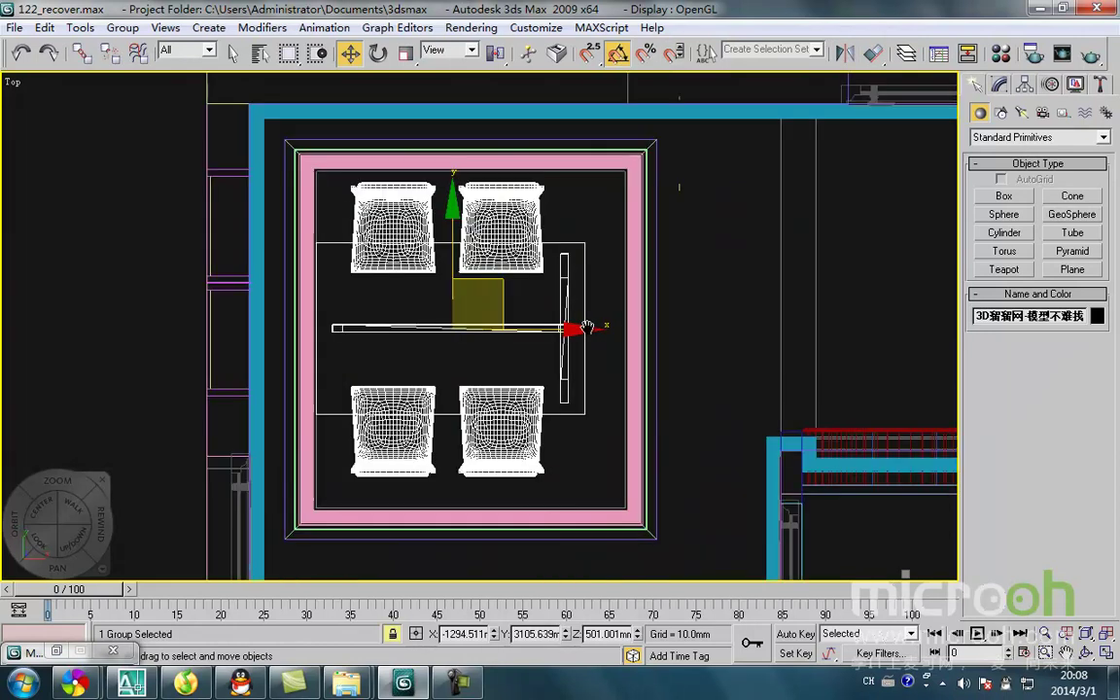
pyautogui.moveTo(623, 337); pyautogui.dragTo(577, 354)
# - Add the apartment floor to the dining set selection in a shaded orthographic view and isolate both
pyautogui.moveTo(596, 379)
pyautogui.keyDown('alt'); pyautogui.mouseDown(button='middle')
pyautogui.moveTo(526, 318)
pyautogui.moveTo(556, 393)
pyautogui.moveTo(384, 409)
pyautogui.moveTo(439, 427)
pyautogui.moveTo(553, 395)
pyautogui.mouseUp(button='middle'); pyautogui.keyUp('alt')
pyautogui.press('F3')
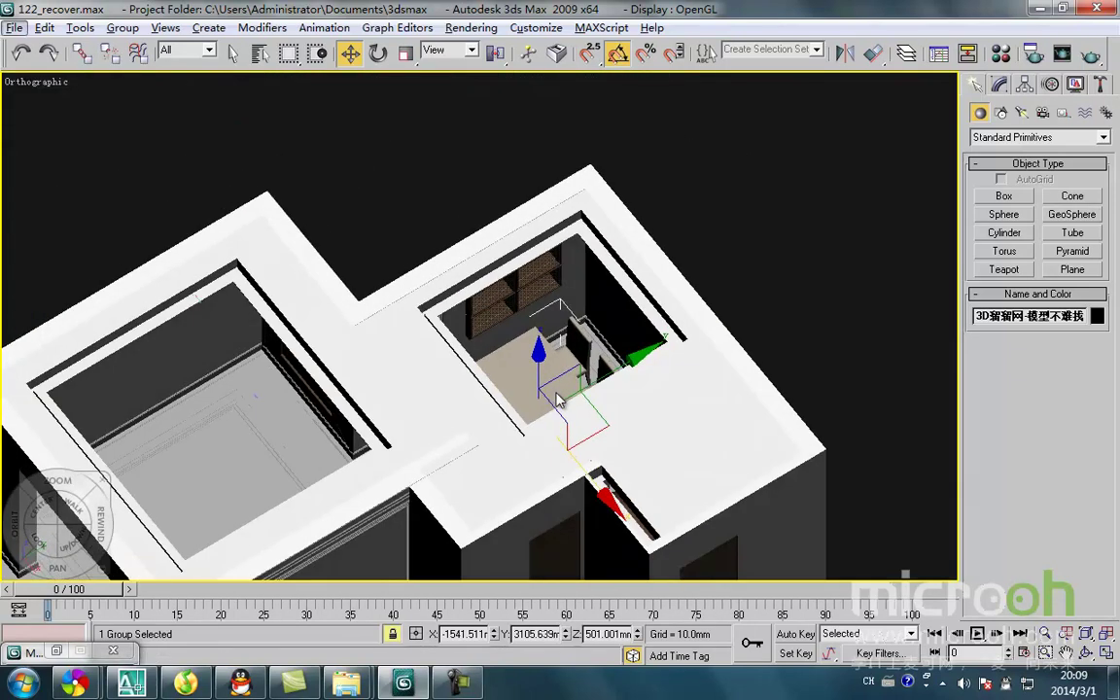
pyautogui.hotkey('alt', 'space')
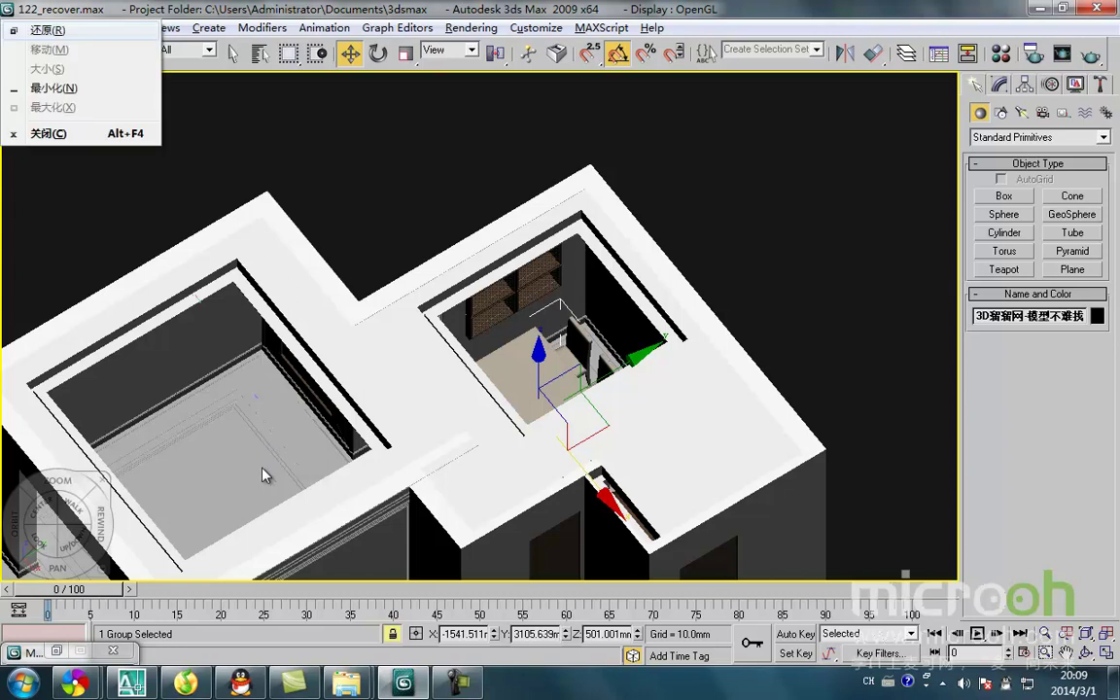
pyautogui.press('Escape')
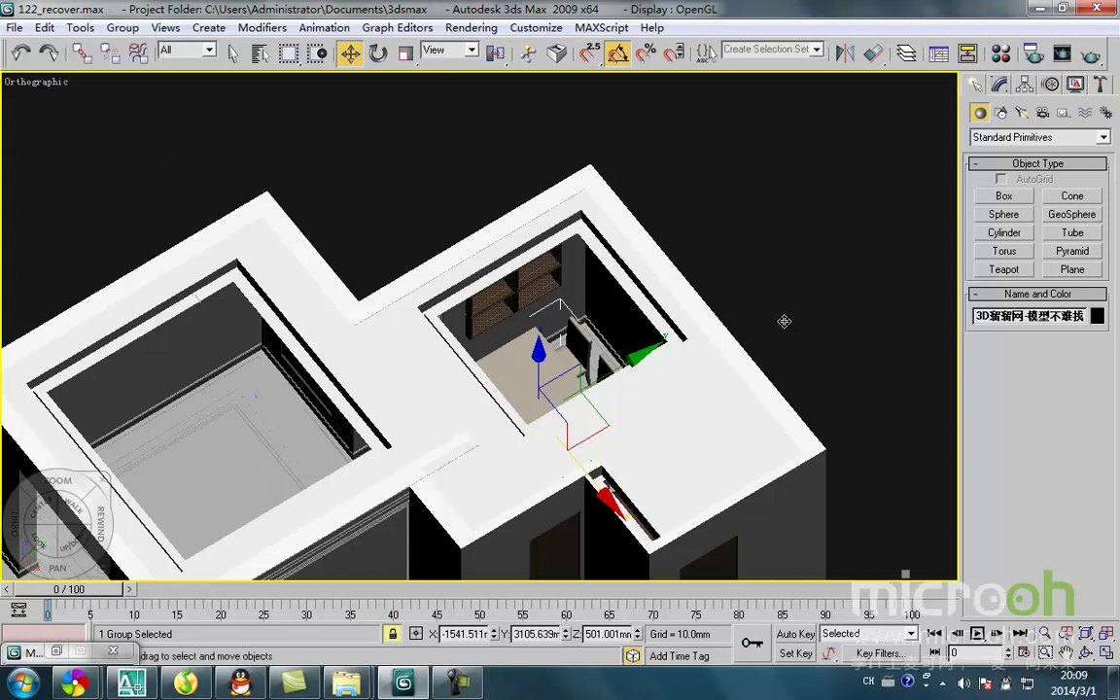
pyautogui.scroll(-3, 748, 321)
pyautogui.scroll(4, 570, 396)
pyautogui.moveTo(661, 406); pyautogui.dragTo(413, 402, button='middle')
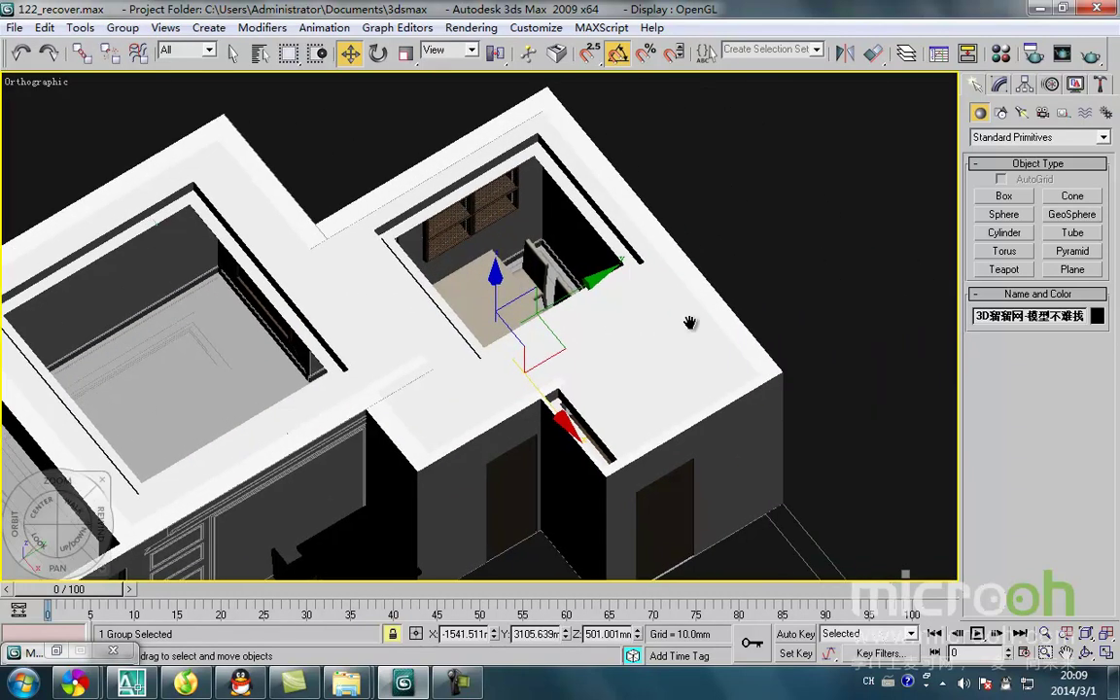
pyautogui.keyDown('ctrl'); pyautogui.click(210, 386); pyautogui.keyUp('ctrl')
pyautogui.hotkey('alt', 'q')
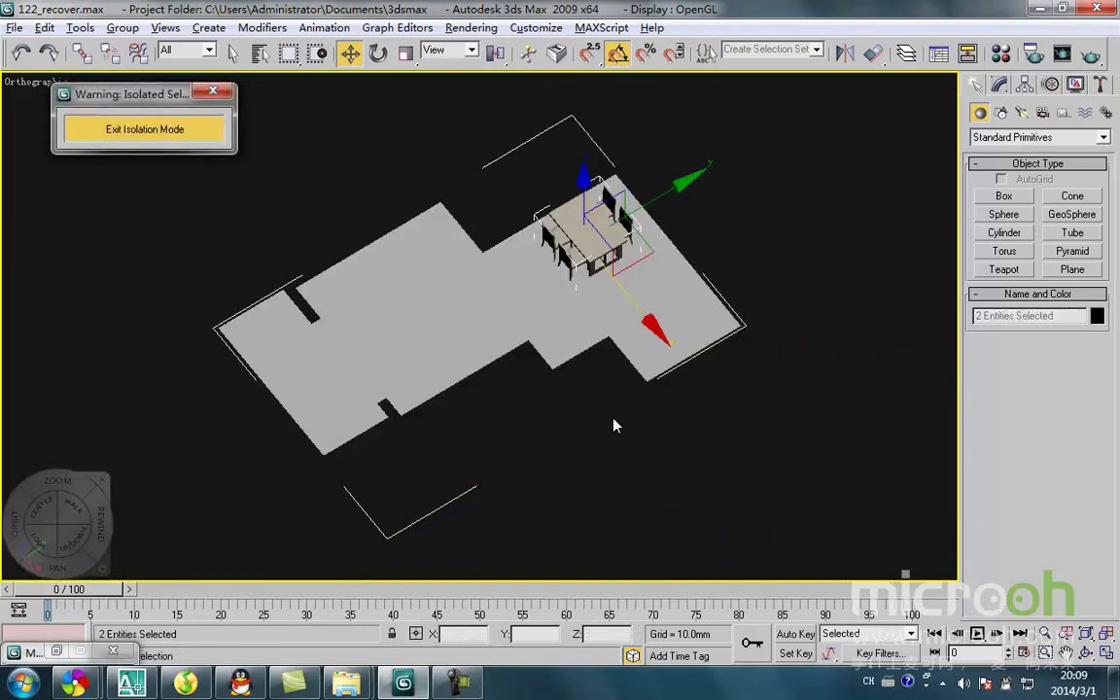
# - Check the dining set's legs against the floor line in Front view, and ungroup the set in Top view
pyautogui.click(600, 399)
pyautogui.press('f')
pyautogui.moveTo(585, 330); pyautogui.dragTo(538, 363, button='middle')
pyautogui.press('F3')
pyautogui.click(503, 392)
pyautogui.scroll(4, 545, 395)
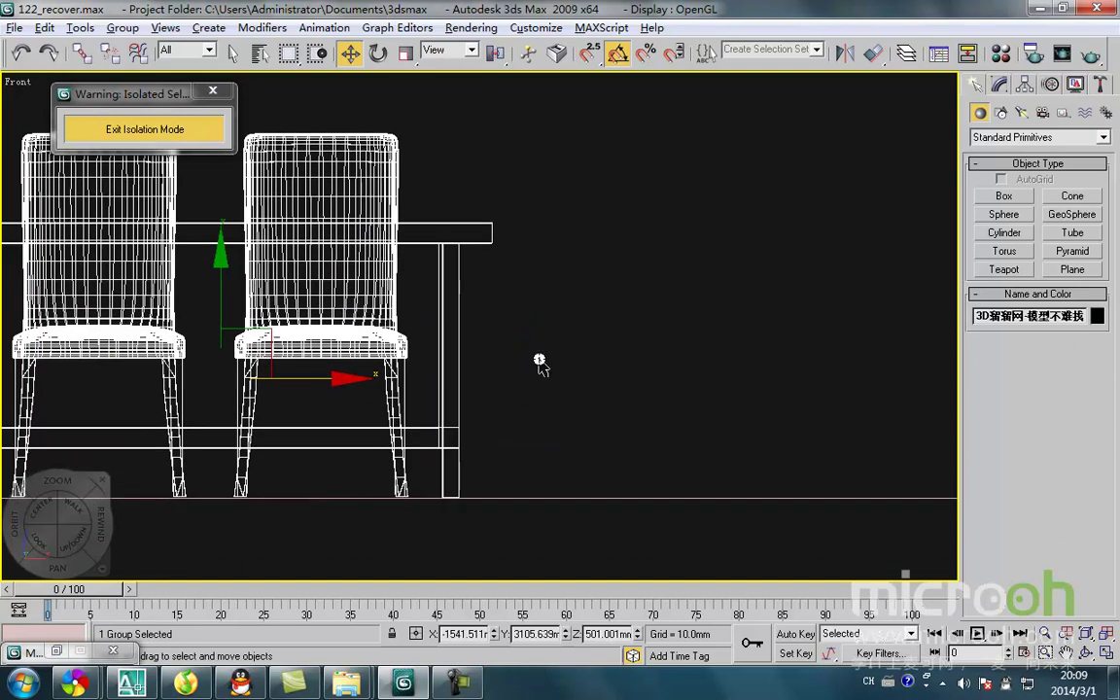
pyautogui.press('t')
pyautogui.press('z')
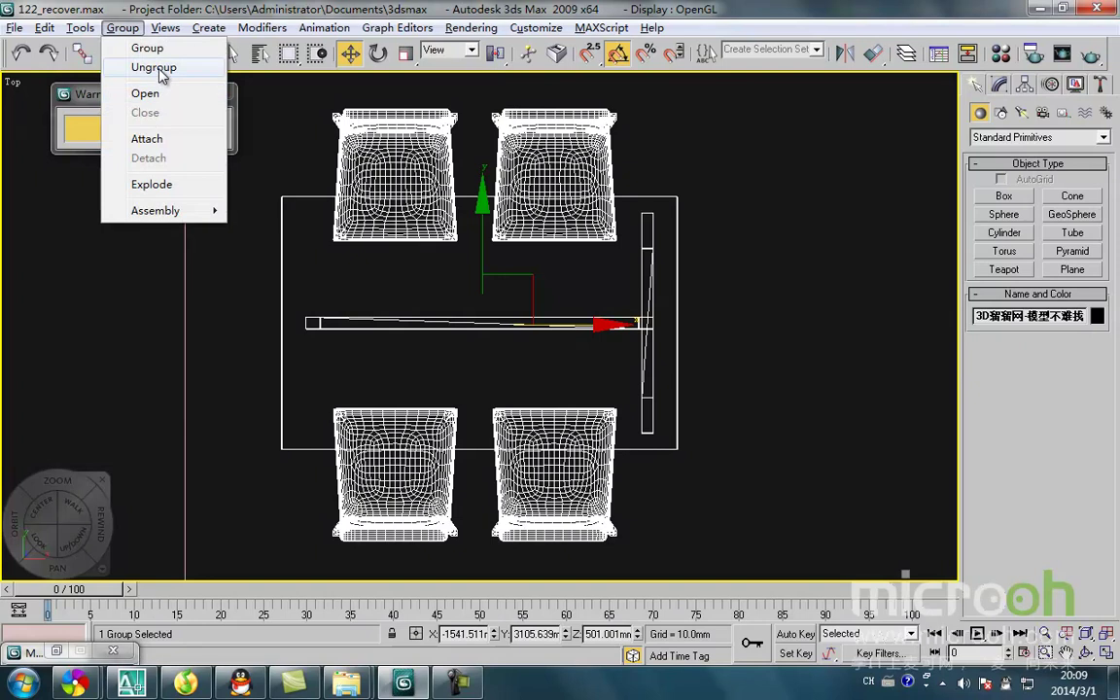
pyautogui.click(161, 67)
# - Try to copy the chair on the table's lower side nearest its free end to that end, rotated 90 degrees
pyautogui.click(668, 549)
pyautogui.moveTo(530, 507); pyautogui.dragTo(527, 501)
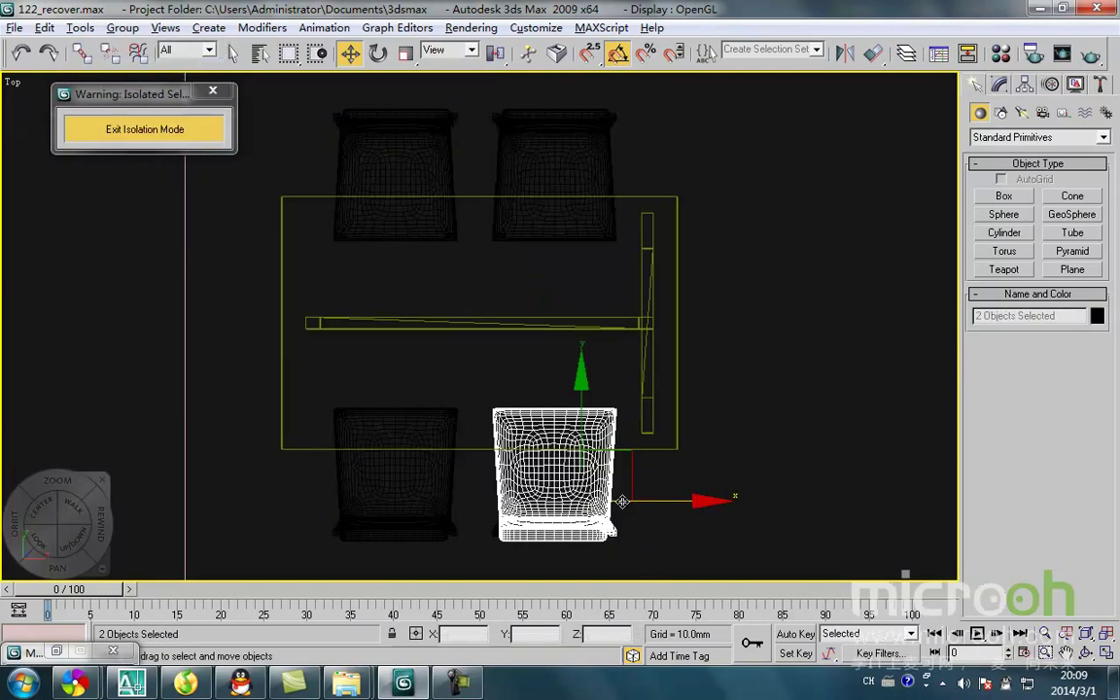
pyautogui.moveTo(622, 502); pyautogui.dragTo(545, 501, button='middle')
pyautogui.moveTo(557, 462)
pyautogui.keyDown('shift'); pyautogui.mouseDown()
pyautogui.moveTo(719, 475)
pyautogui.moveTo(819, 431)
pyautogui.moveTo(796, 380)
pyautogui.mouseUp(); pyautogui.keyUp('shift')
pyautogui.press('Return')
pyautogui.moveTo(788, 402); pyautogui.dragTo(661, 405, button='middle')
pyautogui.press('e')
pyautogui.moveTo(715, 471); pyautogui.dragTo(719, 463)
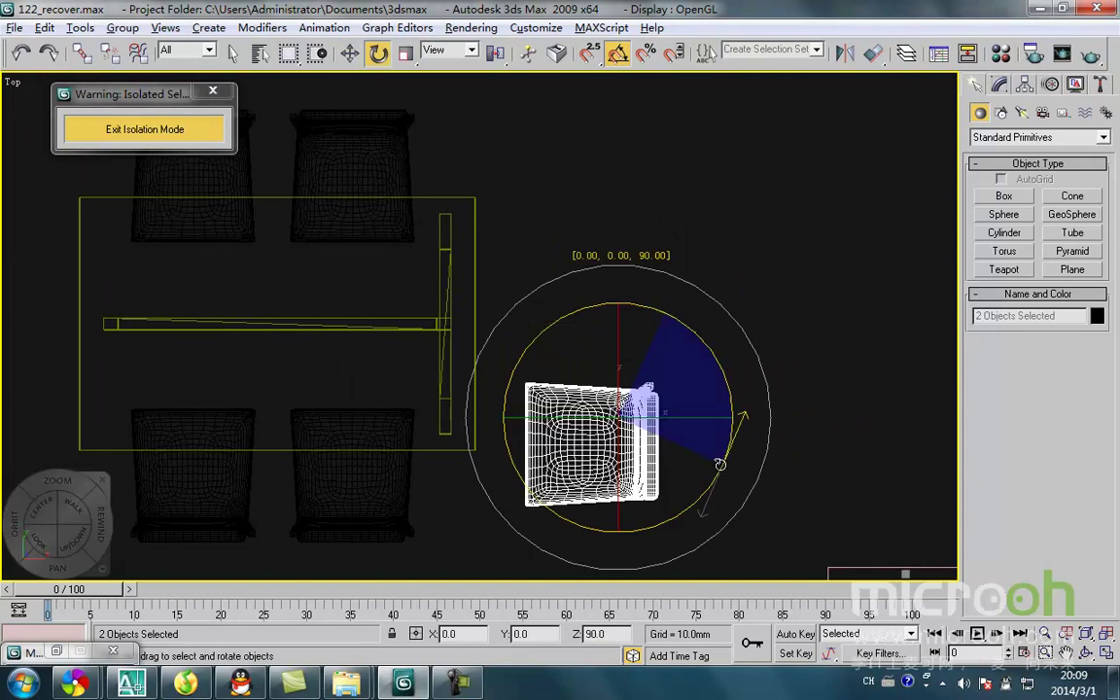
pyautogui.press('w')
pyautogui.scroll(-4, 682, 470)
pyautogui.keyDown('alt'); pyautogui.moveTo(682, 469); pyautogui.dragTo(618, 377, button='middle'); pyautogui.keyUp('alt')
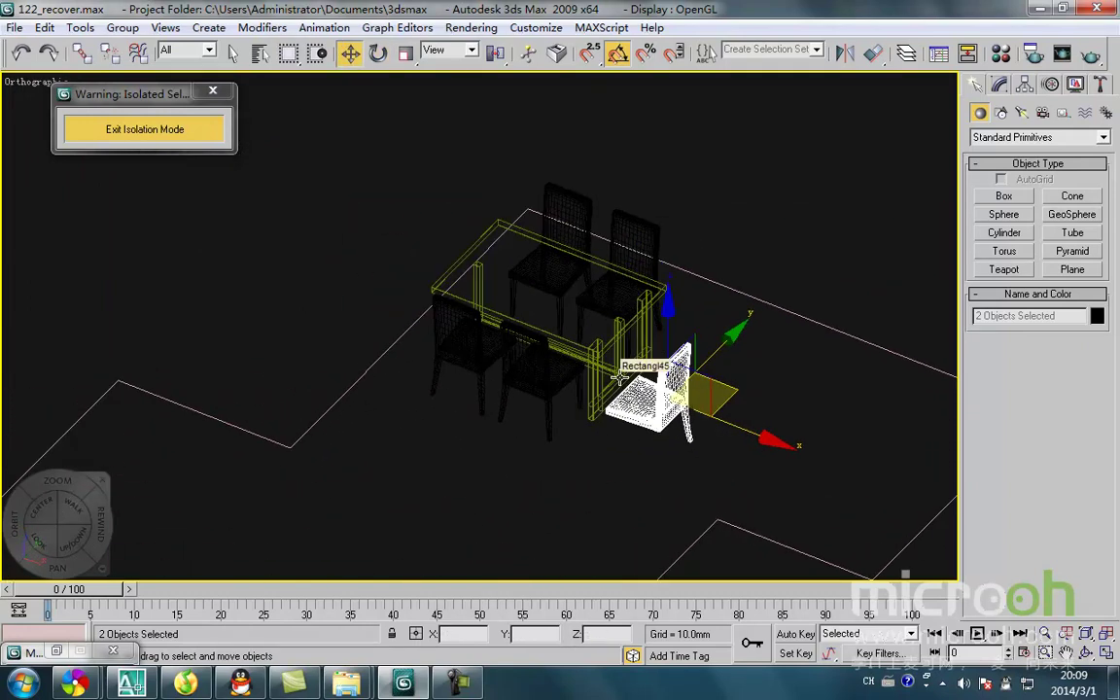
# - Select all parts of the lower-side chair nearest the table's free end, including its seat, back and legs
pyautogui.click(553, 429)
pyautogui.scroll(6, 632, 415)
pyautogui.moveTo(646, 384); pyautogui.dragTo(545, 316)
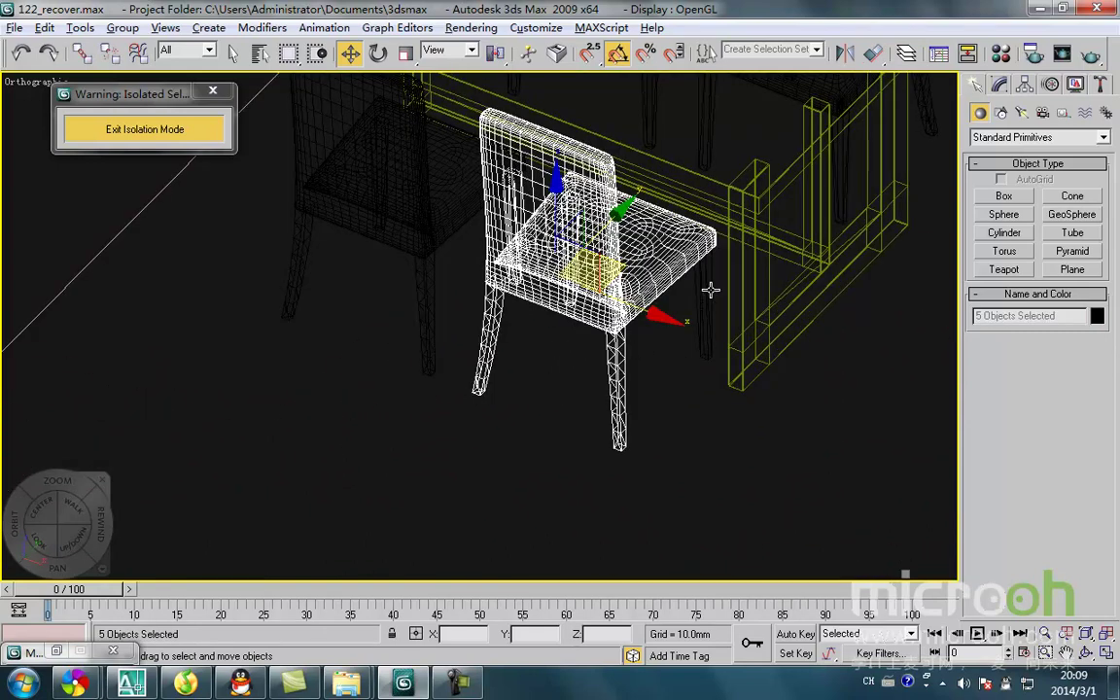
pyautogui.keyDown('alt'); pyautogui.moveTo(680, 381); pyautogui.dragTo(613, 397, button='middle'); pyautogui.keyUp('alt')
pyautogui.keyDown('ctrl'); pyautogui.click(704, 335); pyautogui.keyUp('ctrl')
pyautogui.scroll(-3, 613, 397)
pyautogui.keyDown('alt'); pyautogui.moveTo(627, 350); pyautogui.dragTo(550, 345, button='middle'); pyautogui.keyUp('alt')
pyautogui.press('t')
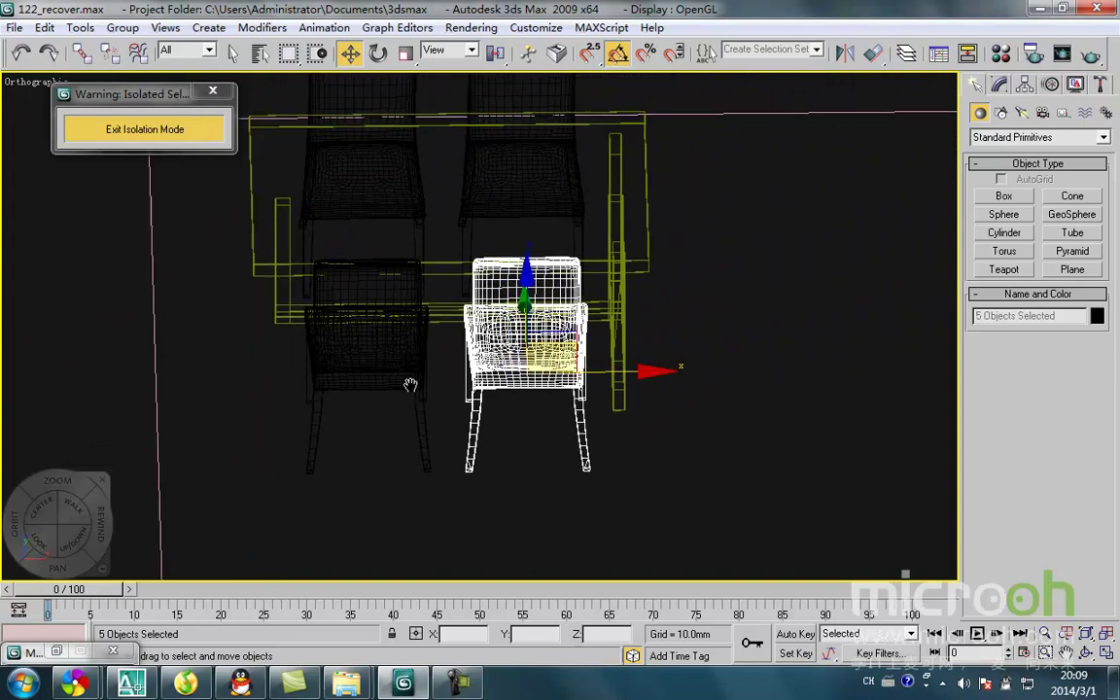
# - Copy the complete chair in Top view, rotate the copy 90 degrees, and place it centred at the table's free short end
pyautogui.moveTo(541, 366); pyautogui.dragTo(502, 414, button='middle')
pyautogui.moveTo(514, 397)
pyautogui.keyDown('shift'); pyautogui.mouseDown()
pyautogui.moveTo(679, 354)
pyautogui.moveTo(670, 334)
pyautogui.mouseUp(); pyautogui.keyUp('shift')
pyautogui.press('Return')
pyautogui.moveTo(637, 356); pyautogui.dragTo(555, 390, button='middle')
pyautogui.press('e')
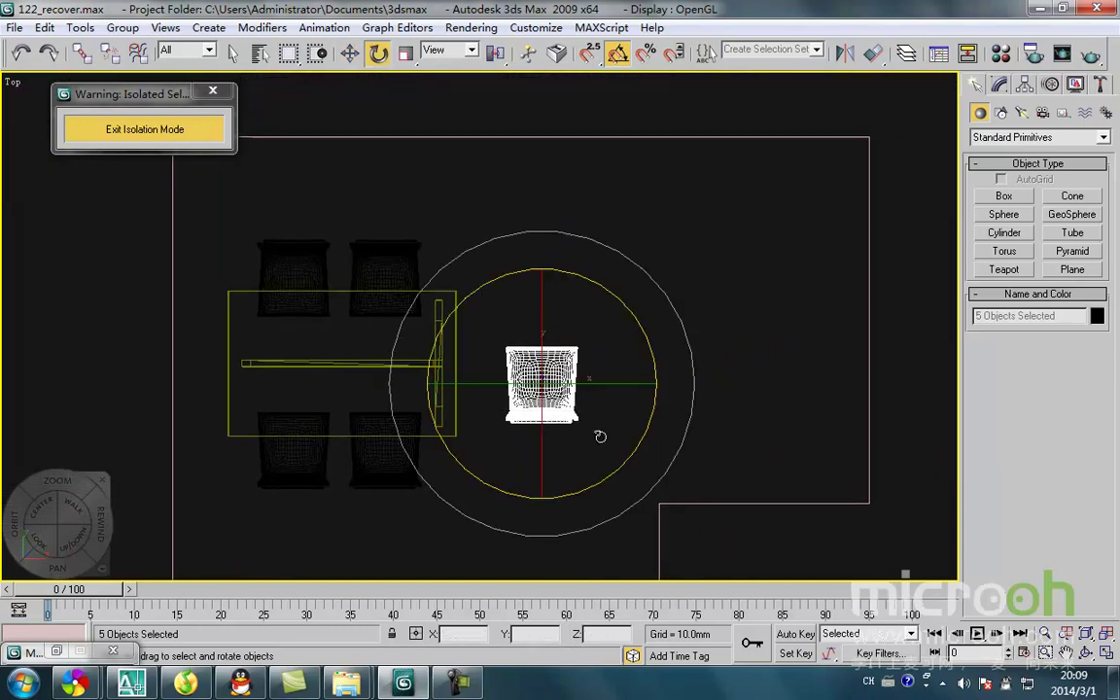
pyautogui.moveTo(622, 459); pyautogui.dragTo(629, 457)
pyautogui.press('w')
pyautogui.moveTo(583, 340); pyautogui.dragTo(531, 342)
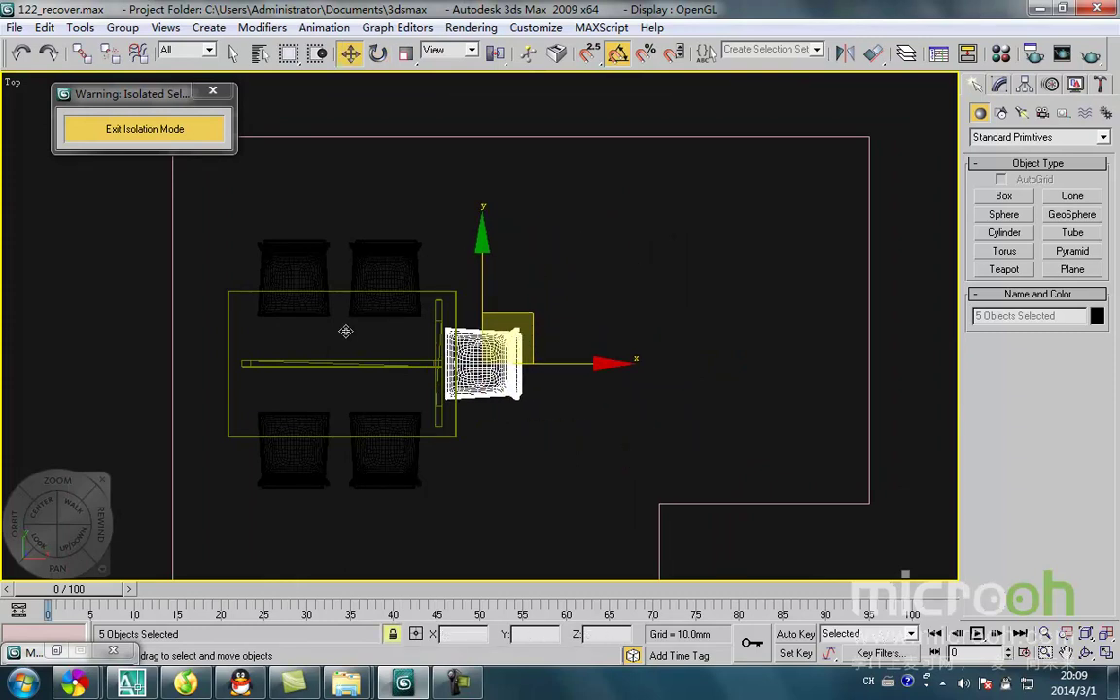
# - Group the table and all five chairs under the default name, and leave isolation mode
pyautogui.scroll(-3, 309, 299)
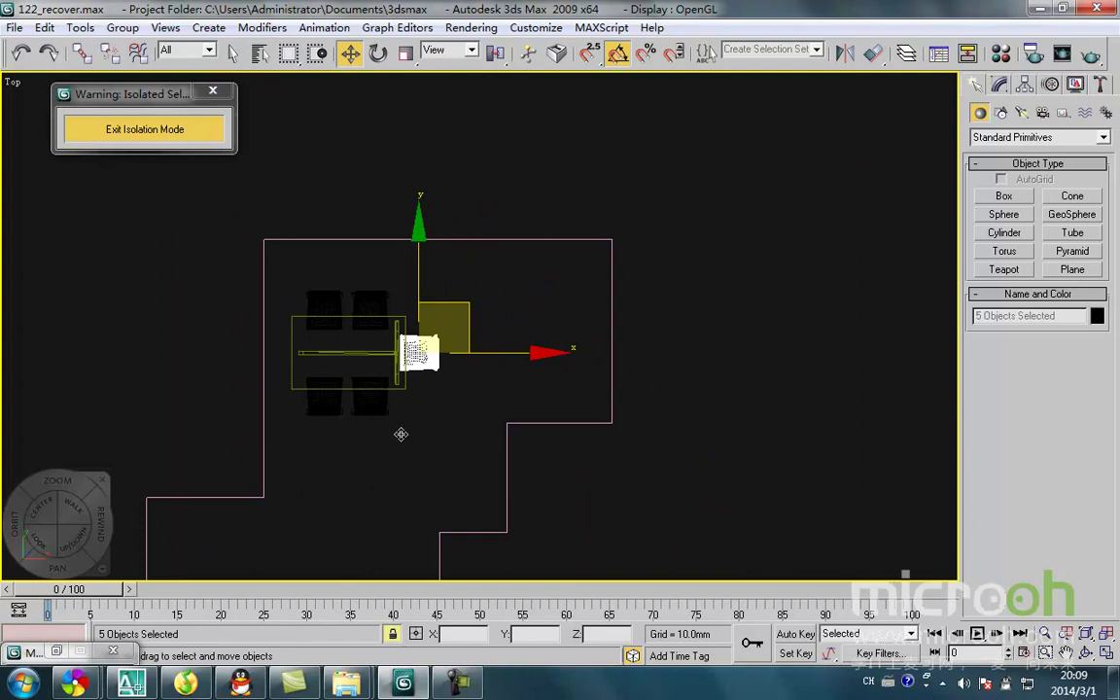
pyautogui.moveTo(452, 458); pyautogui.dragTo(276, 300)
pyautogui.click(123, 27)
pyautogui.click(143, 50)
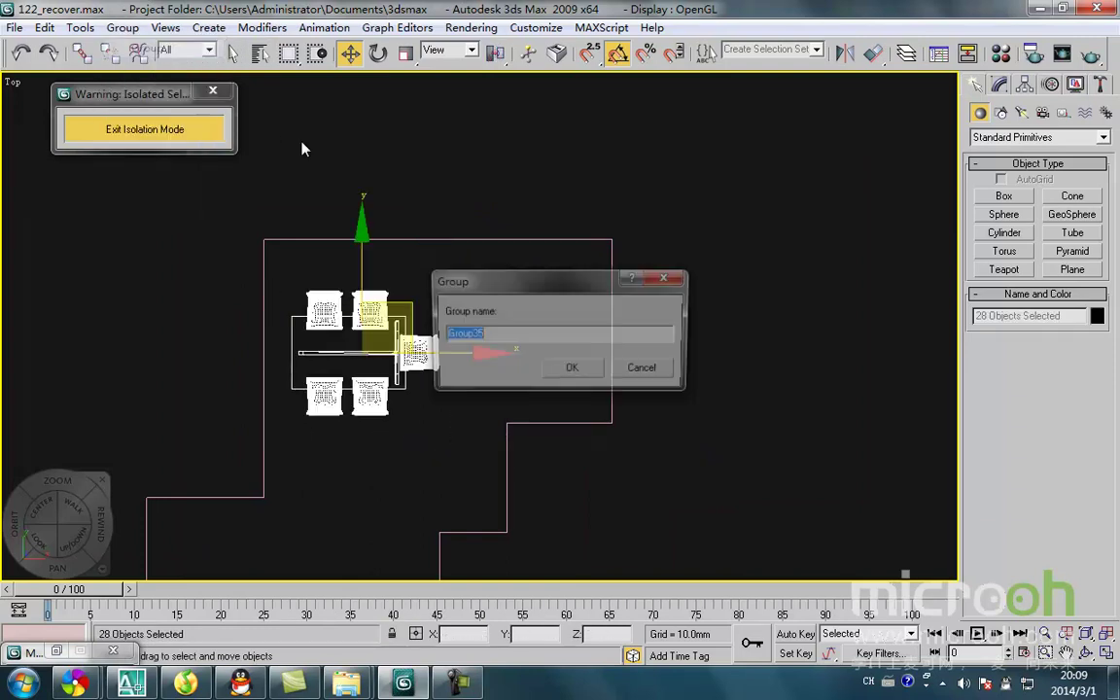
pyautogui.click(569, 371)
pyautogui.click(199, 131)
# - Move the dining group about 36 mm along Y in Top view, to about Y 3141 mm
pyautogui.moveTo(558, 418); pyautogui.dragTo(538, 466, button='middle')
pyautogui.press('F3')
pyautogui.keyDown('alt'); pyautogui.moveTo(387, 419); pyautogui.dragTo(375, 345, button='middle'); pyautogui.keyUp('alt')
pyautogui.press('t')
pyautogui.press('z')
pyautogui.scroll(-3, 414, 342)
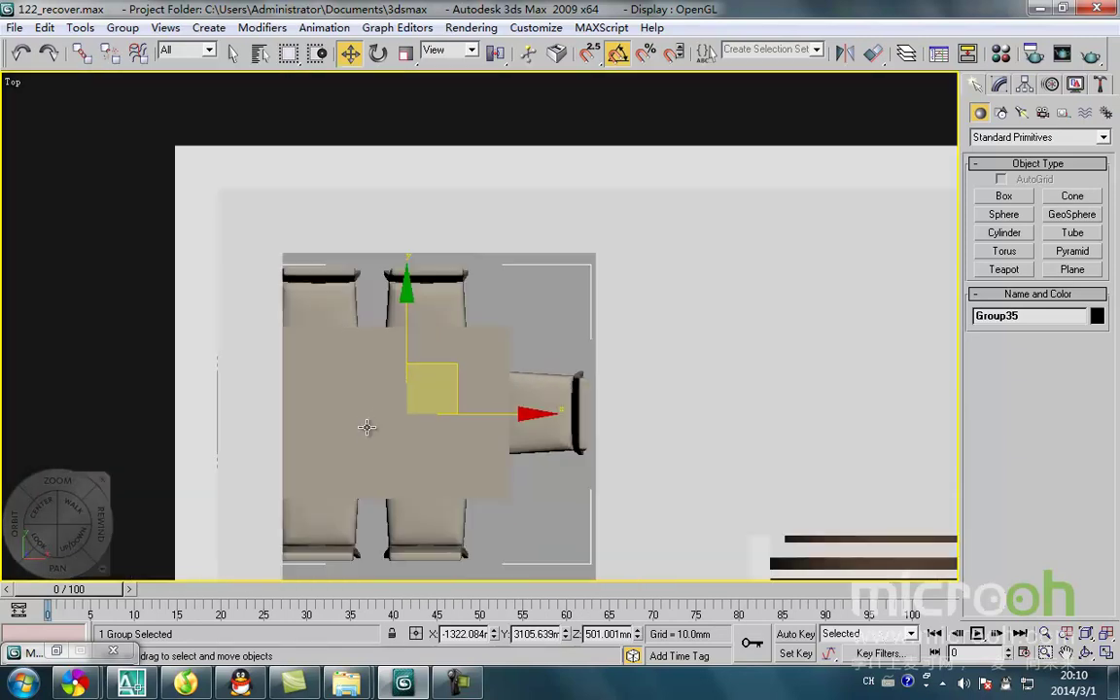
pyautogui.moveTo(406, 339); pyautogui.dragTo(406, 334)
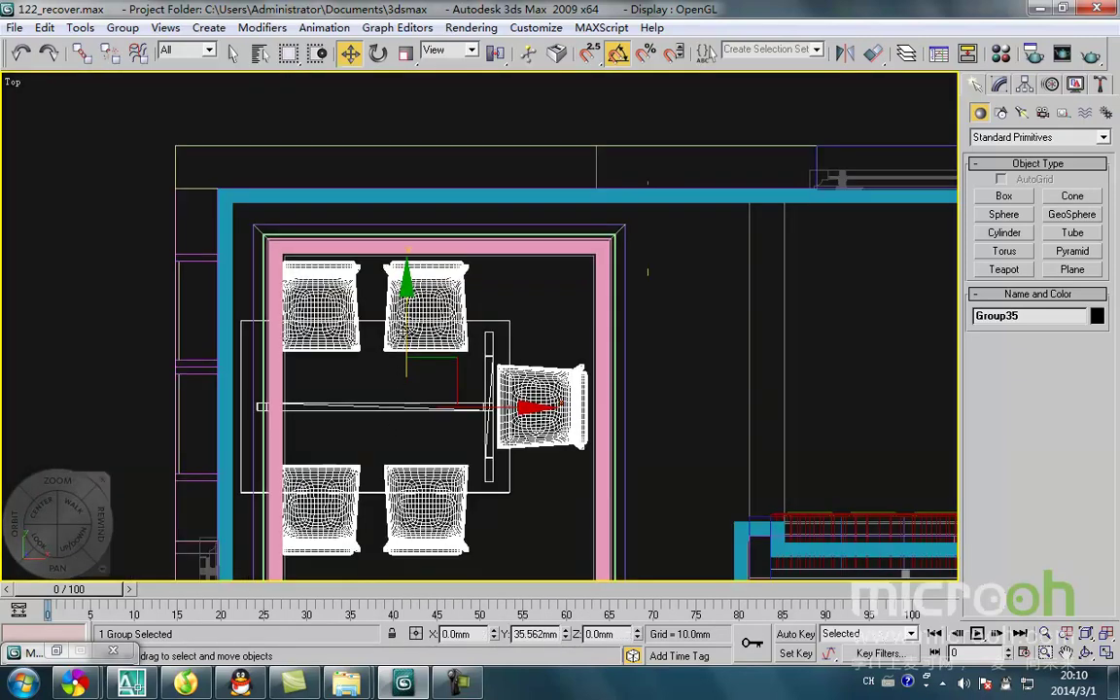
# - Examine the dining and living room layout in the wireframe Top view
pyautogui.moveTo(467, 412); pyautogui.dragTo(377, 345, button='middle')
pyautogui.scroll(-3, 379, 345)
pyautogui.moveTo(485, 353); pyautogui.dragTo(447, 263, button='middle')
pyautogui.moveTo(430, 388); pyautogui.dragTo(543, 259, button='middle')
pyautogui.moveTo(280, 450); pyautogui.dragTo(316, 307, button='middle')
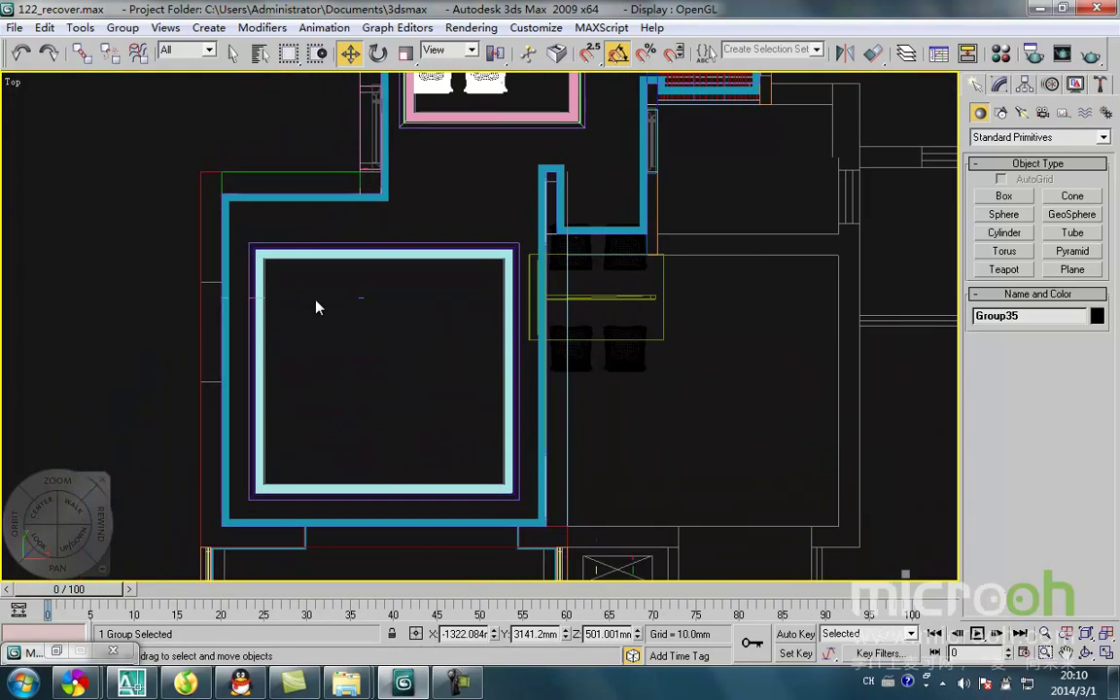
pyautogui.moveTo(416, 373); pyautogui.dragTo(397, 419, button='middle')
pyautogui.scroll(-2, 456, 370)
pyautogui.moveTo(504, 328); pyautogui.dragTo(436, 502, button='middle')
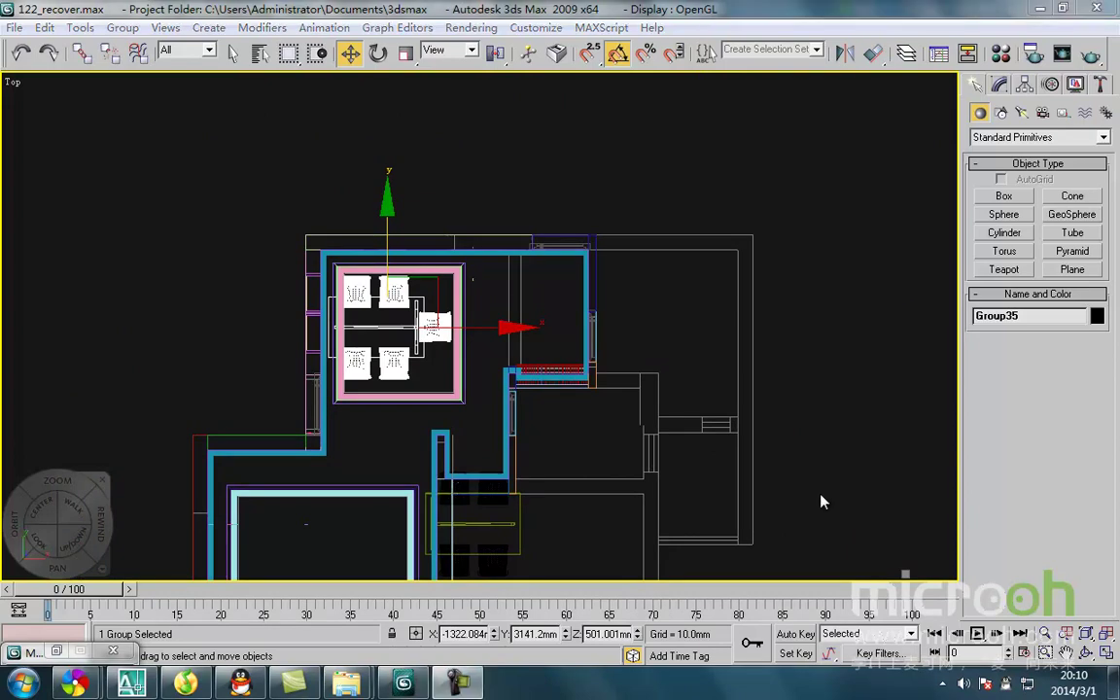
pyautogui.moveTo(481, 415); pyautogui.dragTo(595, 292, button='middle')
# - Switch to the model library folder 新建文件夹 (3) and open the Max subfolder inside 沙发
pyautogui.moveTo(356, 672)
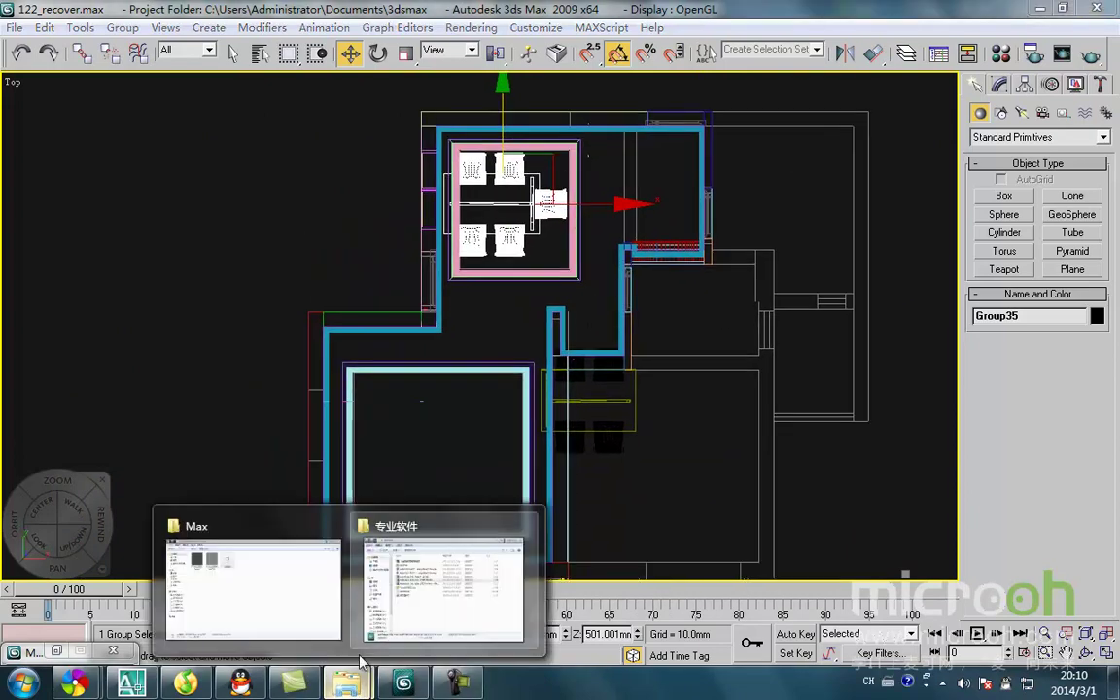
pyautogui.click(335, 603)
pyautogui.click(13, 33)
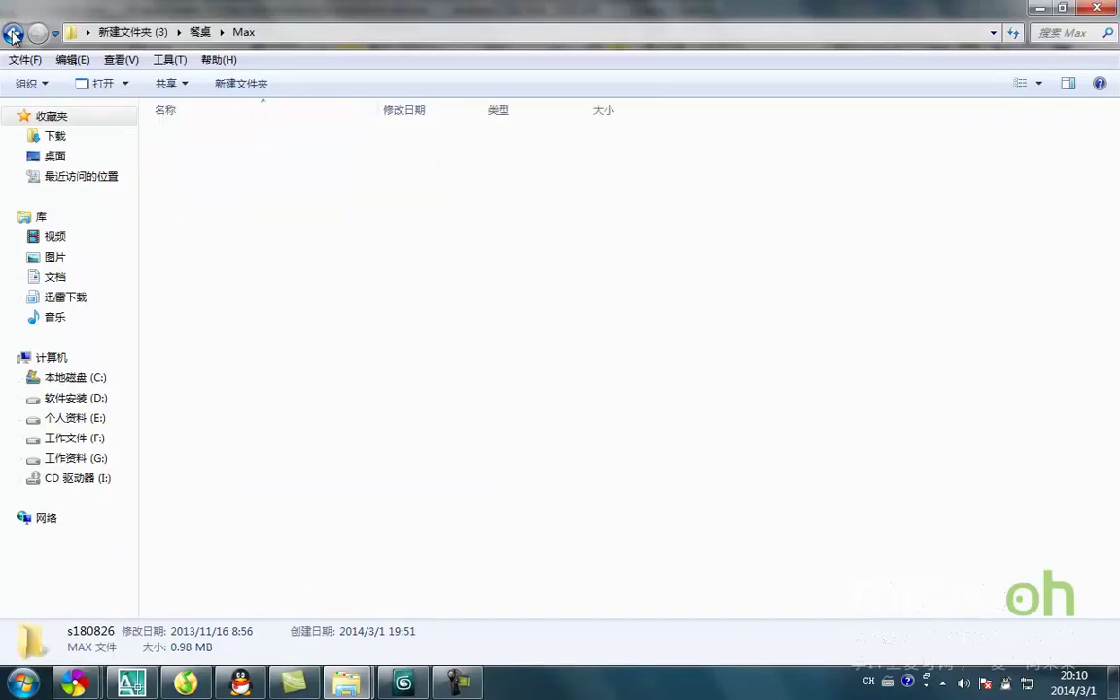
pyautogui.click(13, 33)
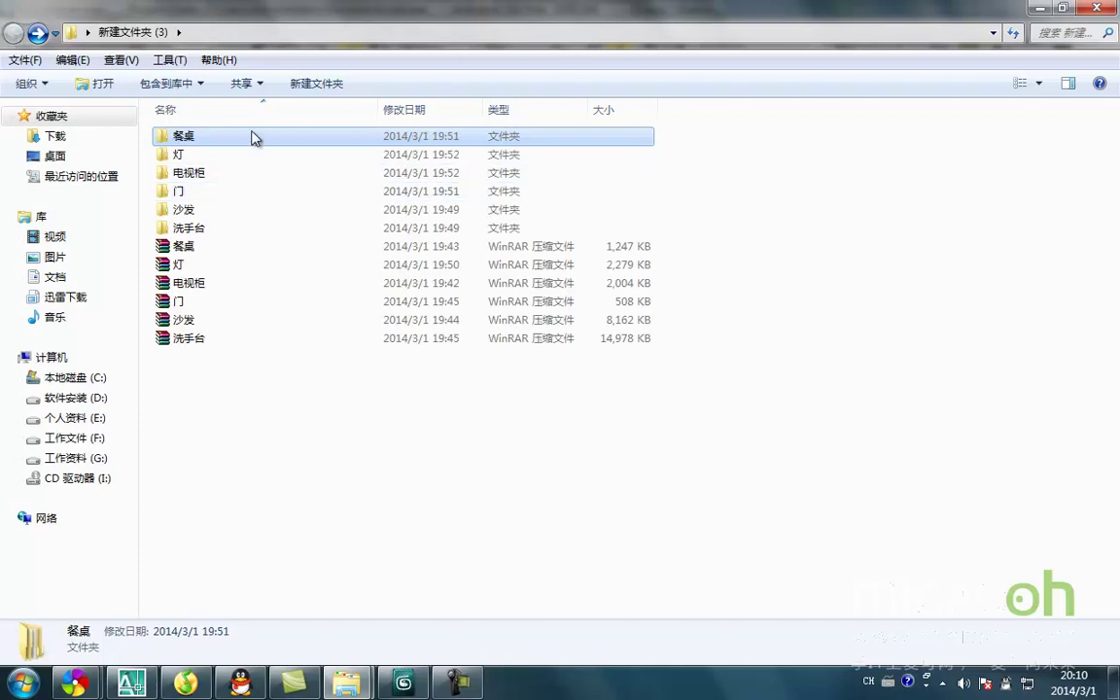
pyautogui.doubleClick(233, 210)
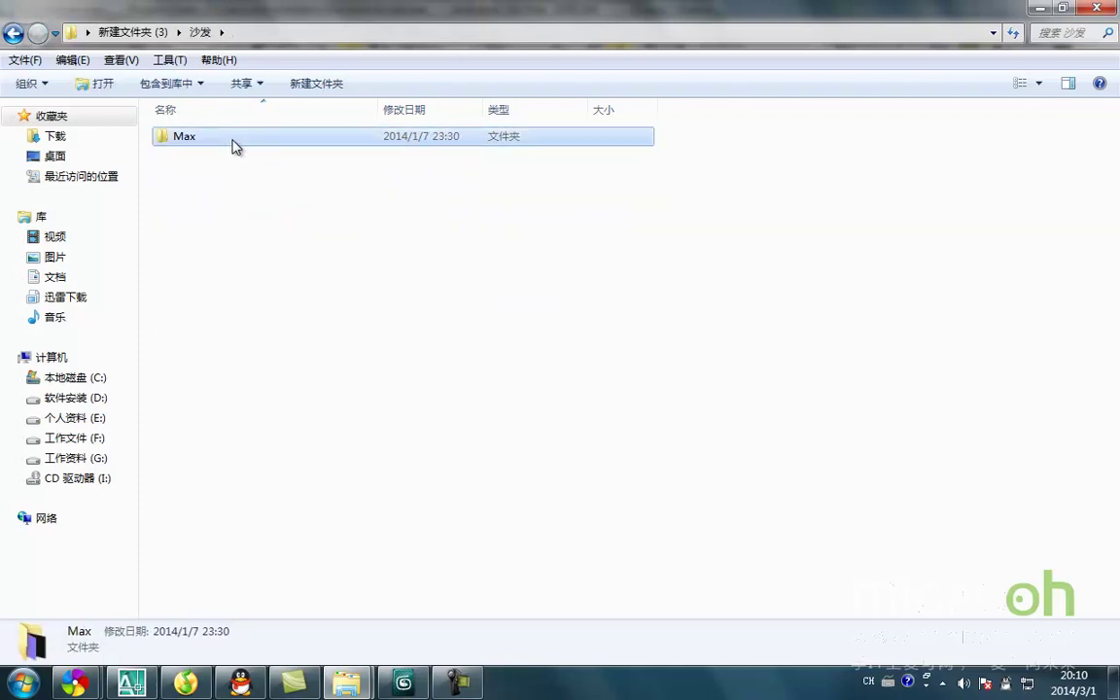
pyautogui.doubleClick(233, 146)
# - Try to merge the sofa model file into the apartment scene
pyautogui.moveTo(581, 272); pyautogui.dragTo(251, 394)
pyautogui.moveTo(119, 338); pyautogui.dragTo(139, 333)
pyautogui.click(156, 378)
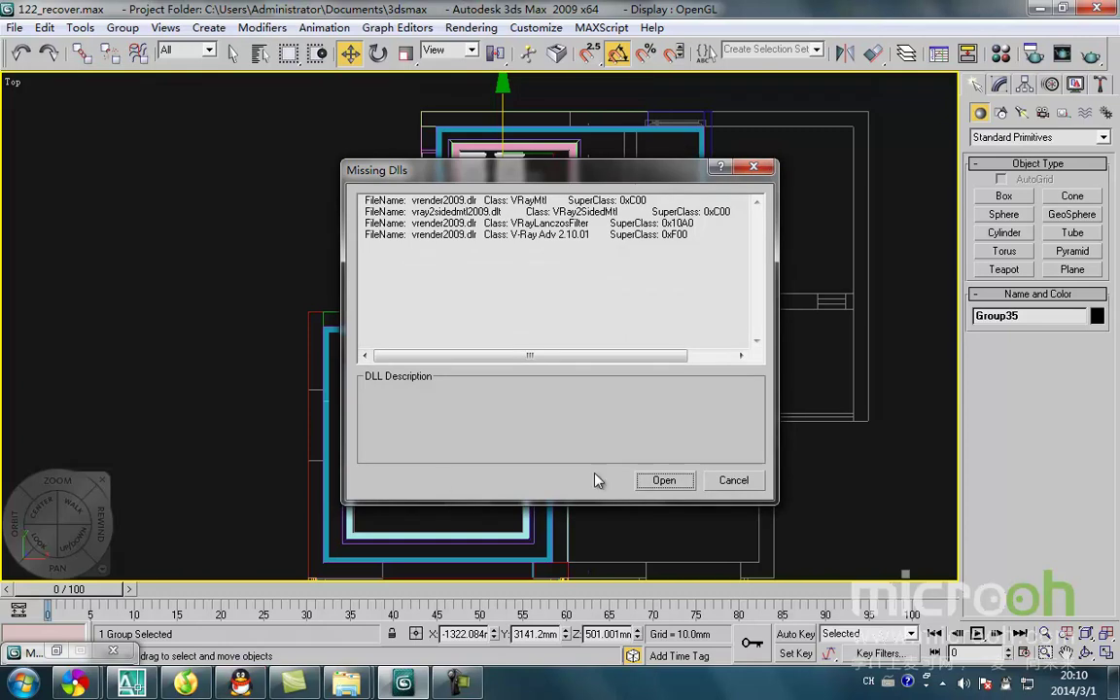
pyautogui.click(734, 481)
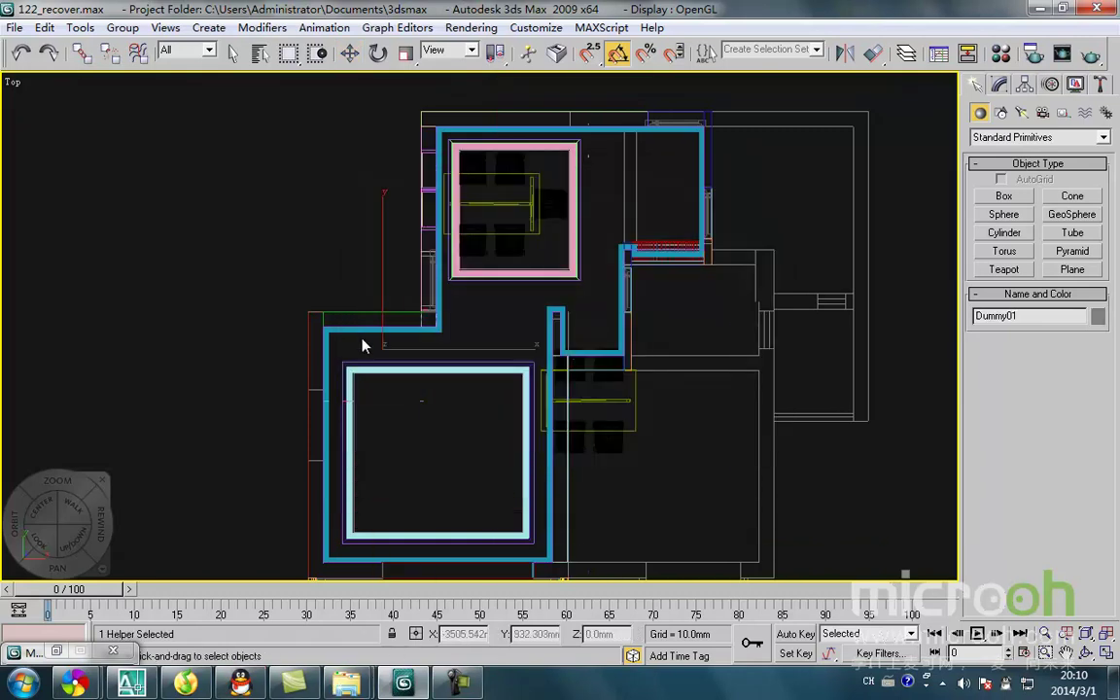
pyautogui.click(237, 265)
pyautogui.press('w')
pyautogui.moveTo(237, 267); pyautogui.dragTo(338, 377, button='middle')
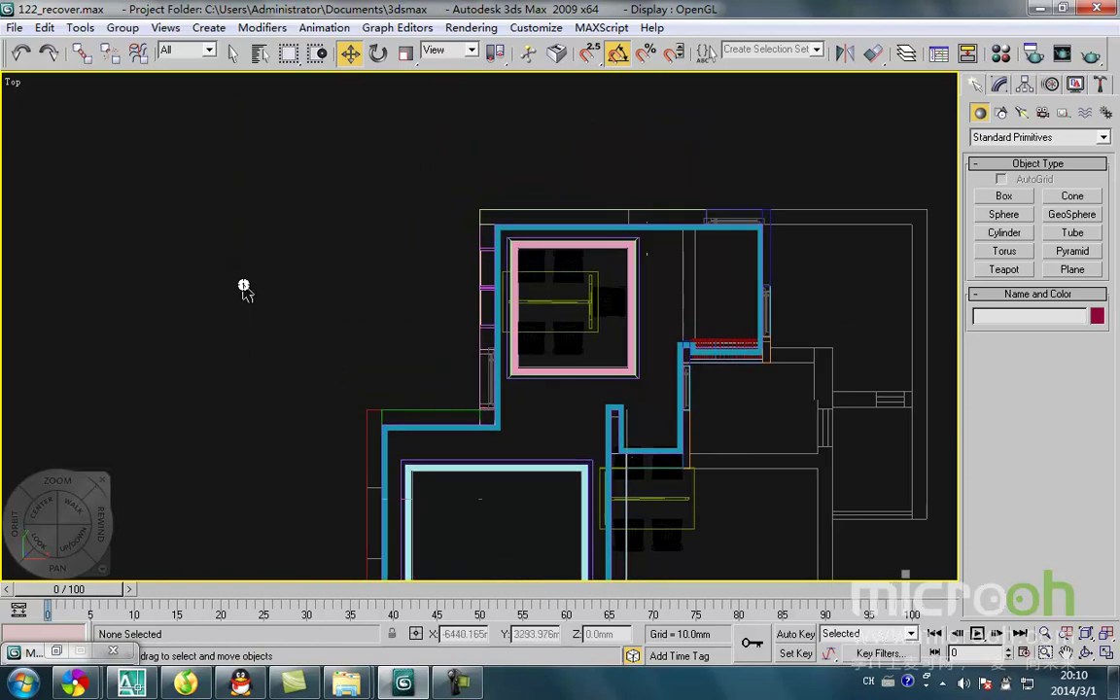
# - Merge the sofa model from the Max folder despite the missing DLLs, and place it outside the apartment beside the living room
pyautogui.moveTo(367, 686)
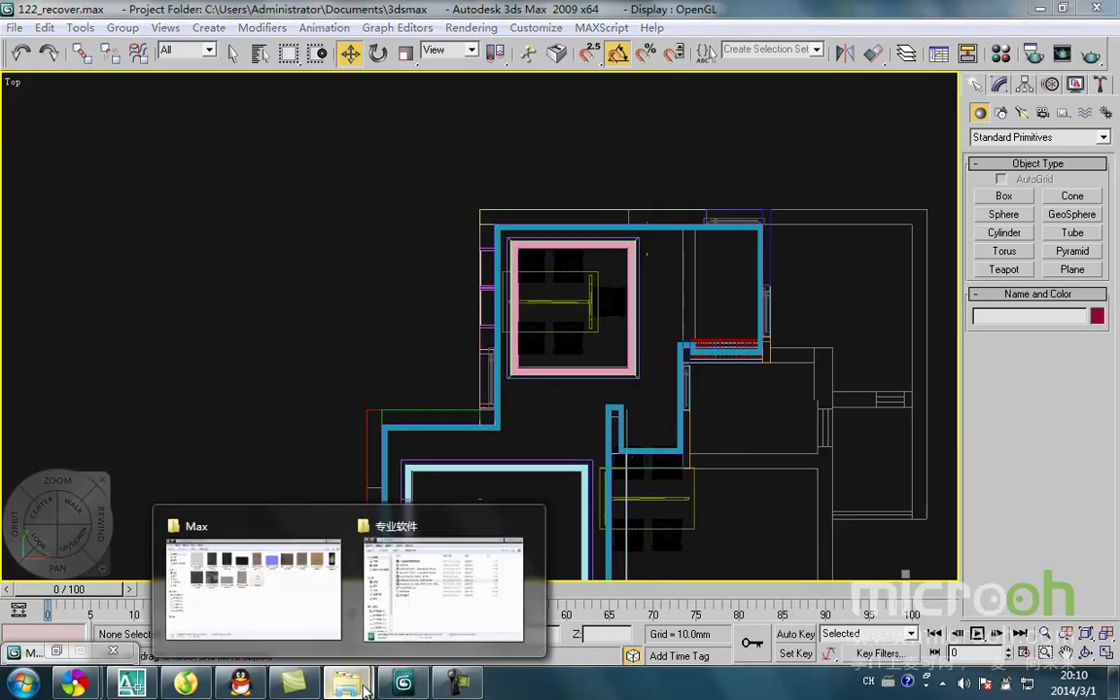
pyautogui.click(281, 559)
pyautogui.moveTo(586, 280); pyautogui.dragTo(262, 408)
pyautogui.click(291, 433)
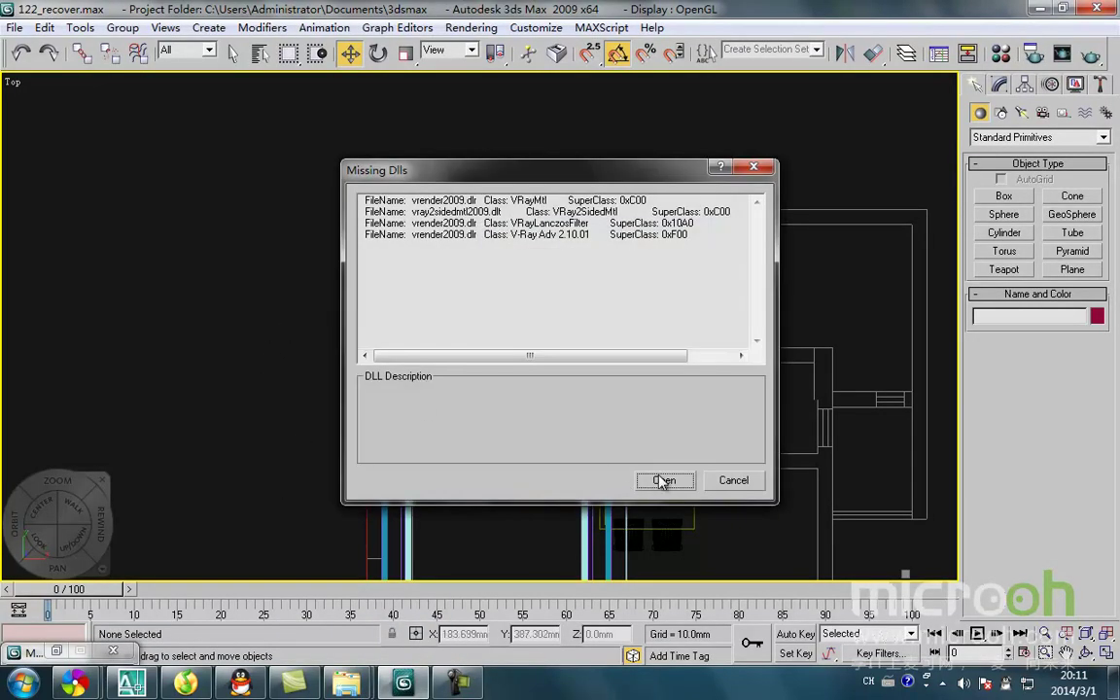
pyautogui.click(662, 480)
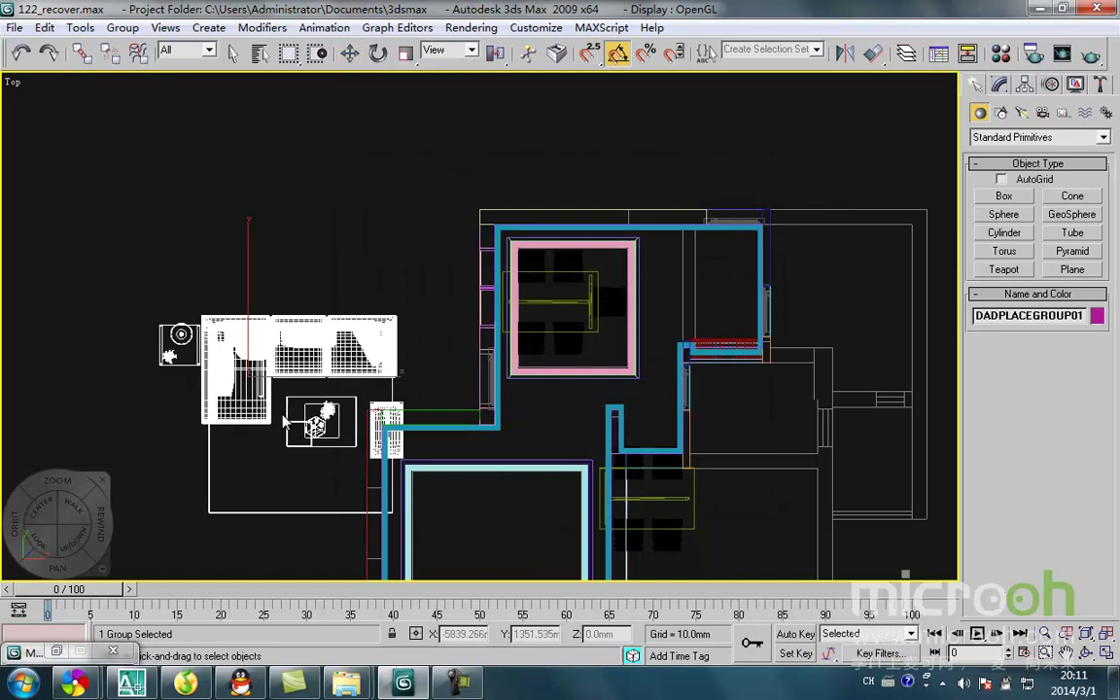
pyautogui.click(227, 306)
pyautogui.moveTo(233, 304); pyautogui.dragTo(309, 386, button='middle')
# - Rotate the merged sofa set 90° in the Top view so the long sofa runs vertically
pyautogui.click(376, 477)
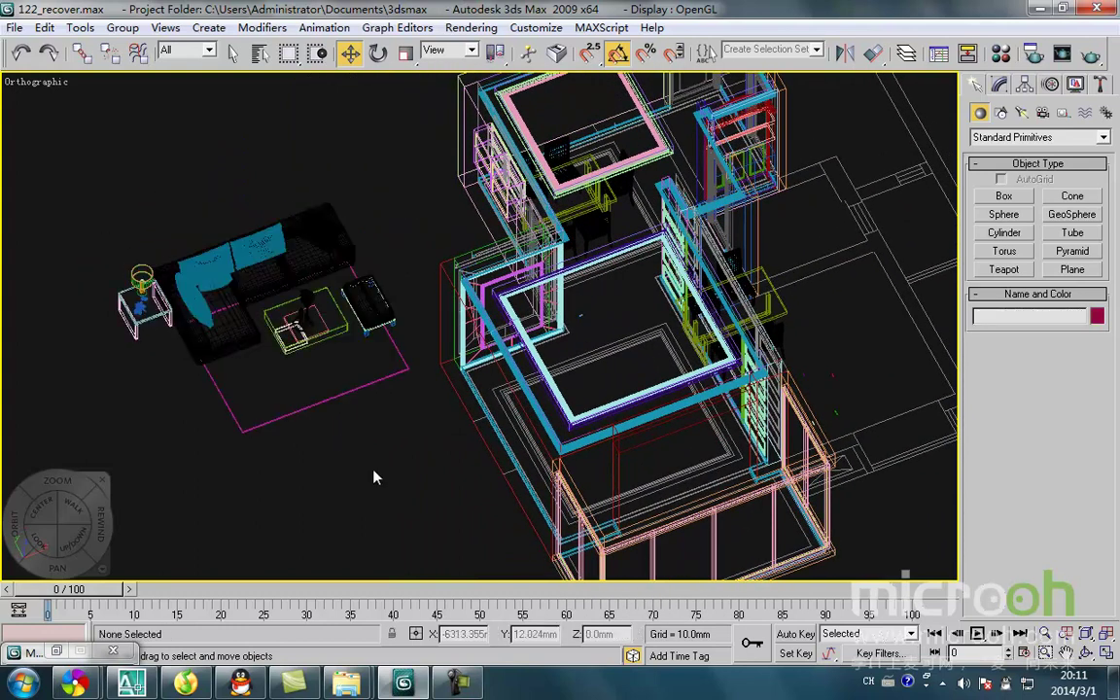
pyautogui.click(258, 348)
pyautogui.scroll(5, 277, 428)
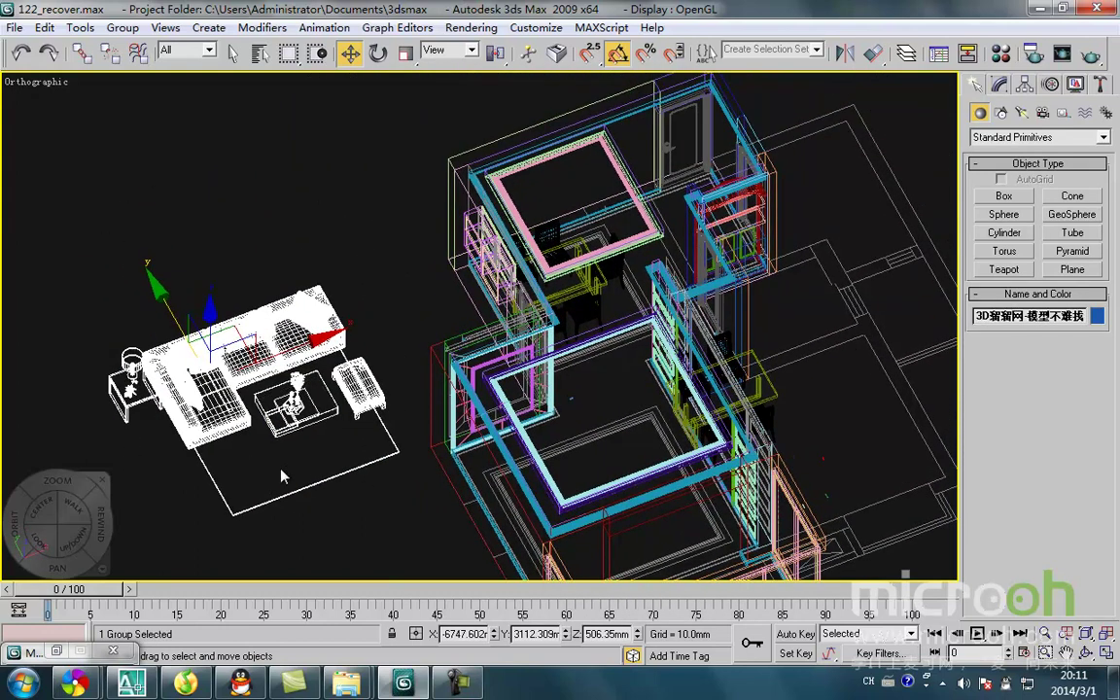
pyautogui.press('F3')
pyautogui.scroll(-3, 305, 448)
pyautogui.keyDown('alt'); pyautogui.moveTo(307, 450); pyautogui.dragTo(432, 464, button='middle'); pyautogui.keyUp('alt')
pyautogui.press('t')
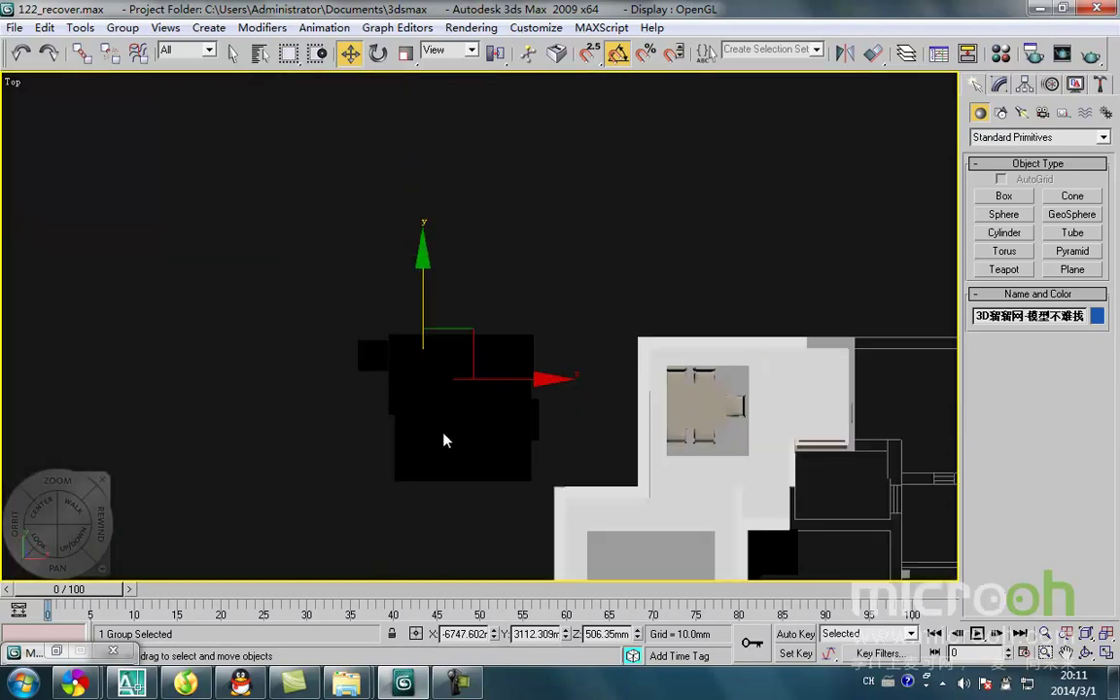
pyautogui.scroll(-3, 445, 439)
pyautogui.press('e')
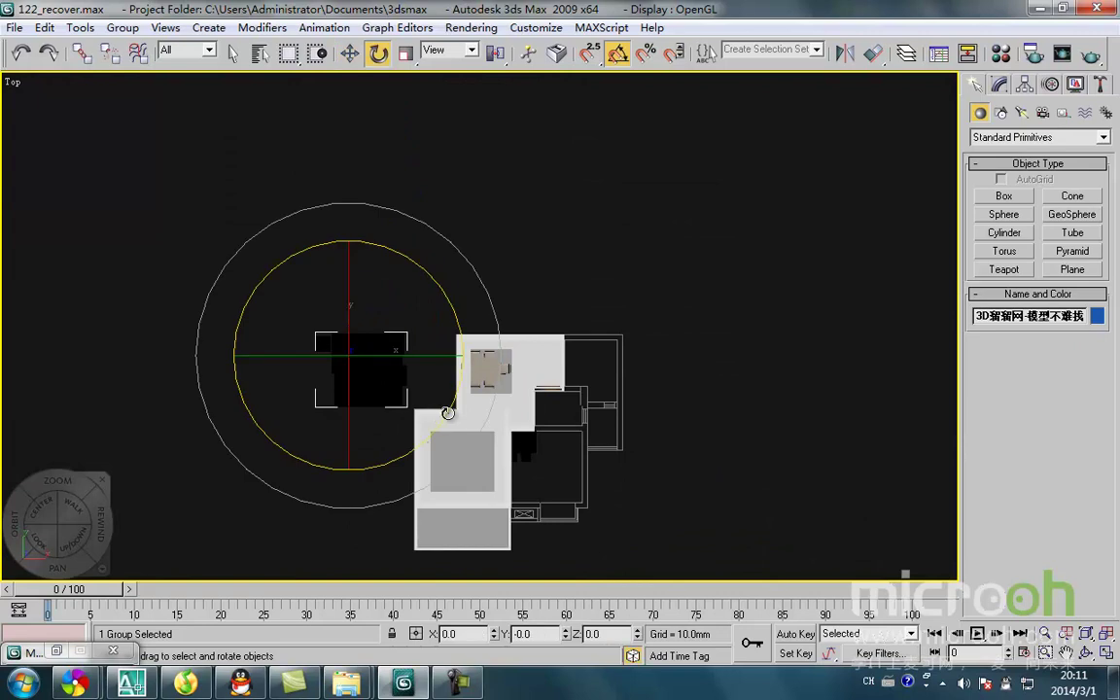
pyautogui.moveTo(448, 408); pyautogui.dragTo(451, 401)
pyautogui.press('F3')
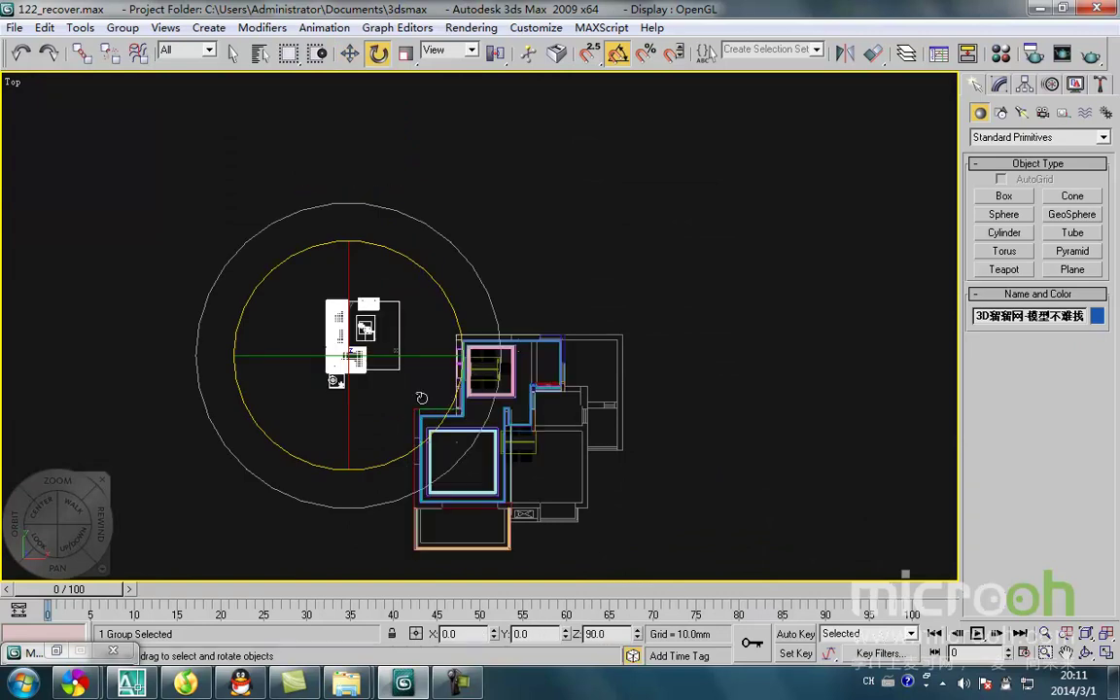
# - Move the rotated sofa set into the living room beside its outer wall in the wireframe Top view
pyautogui.scroll(3, 412, 392)
pyautogui.press('w')
pyautogui.moveTo(320, 272); pyautogui.dragTo(529, 527)
pyautogui.moveTo(530, 528); pyautogui.dragTo(557, 431, button='middle')
pyautogui.scroll(4, 537, 434)
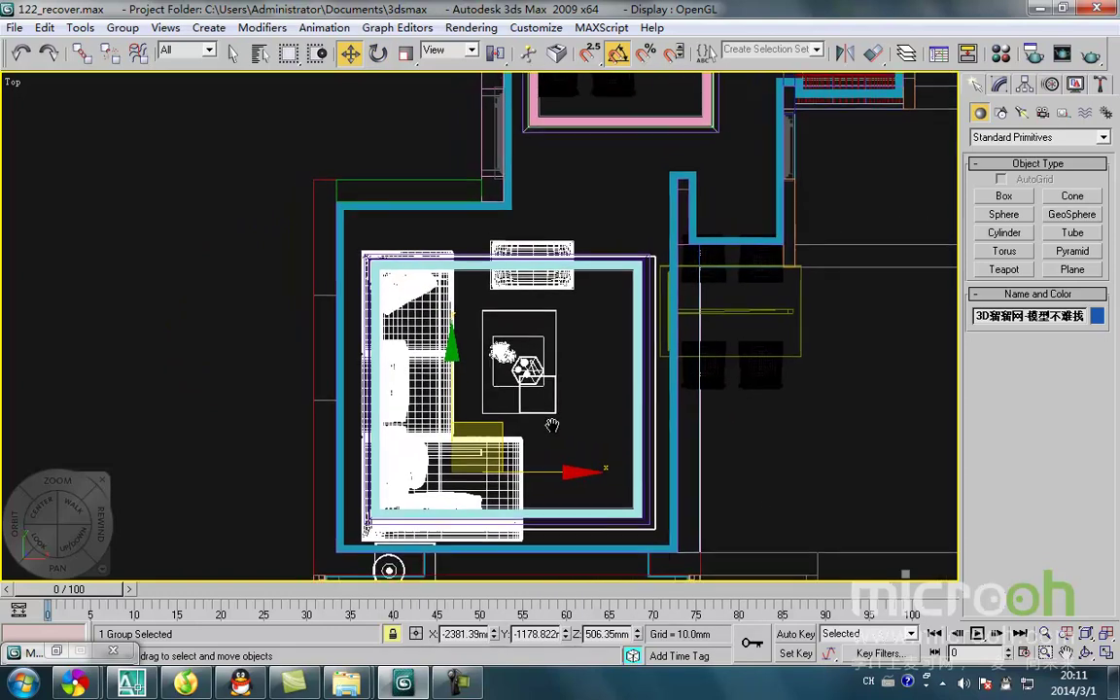
pyautogui.moveTo(521, 443); pyautogui.dragTo(506, 431)
pyautogui.moveTo(498, 459); pyautogui.dragTo(474, 433, button='middle')
# - Scale the sofa set uniformly to about 79% and reposition it within the living room along the outer wall
pyautogui.press('r')
pyautogui.press('t')
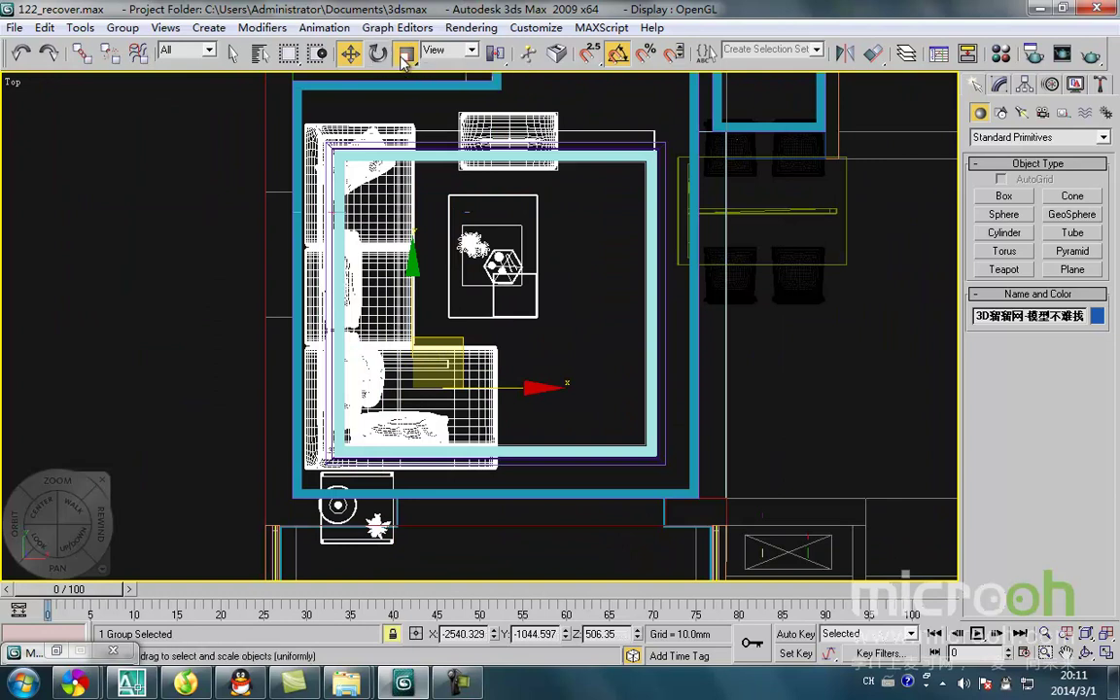
pyautogui.moveTo(432, 366); pyautogui.dragTo(425, 389)
pyautogui.press('w')
pyautogui.moveTo(464, 337); pyautogui.dragTo(445, 306)
pyautogui.press('r')
pyautogui.press('u')
pyautogui.press('t')
pyautogui.scroll(2, 450, 355)
pyautogui.scroll(-3, 453, 379)
# - Isolate the sofa set together with the apartment floor
pyautogui.keyDown('alt'); pyautogui.moveTo(454, 382); pyautogui.dragTo(245, 335, button='middle'); pyautogui.keyUp('alt')
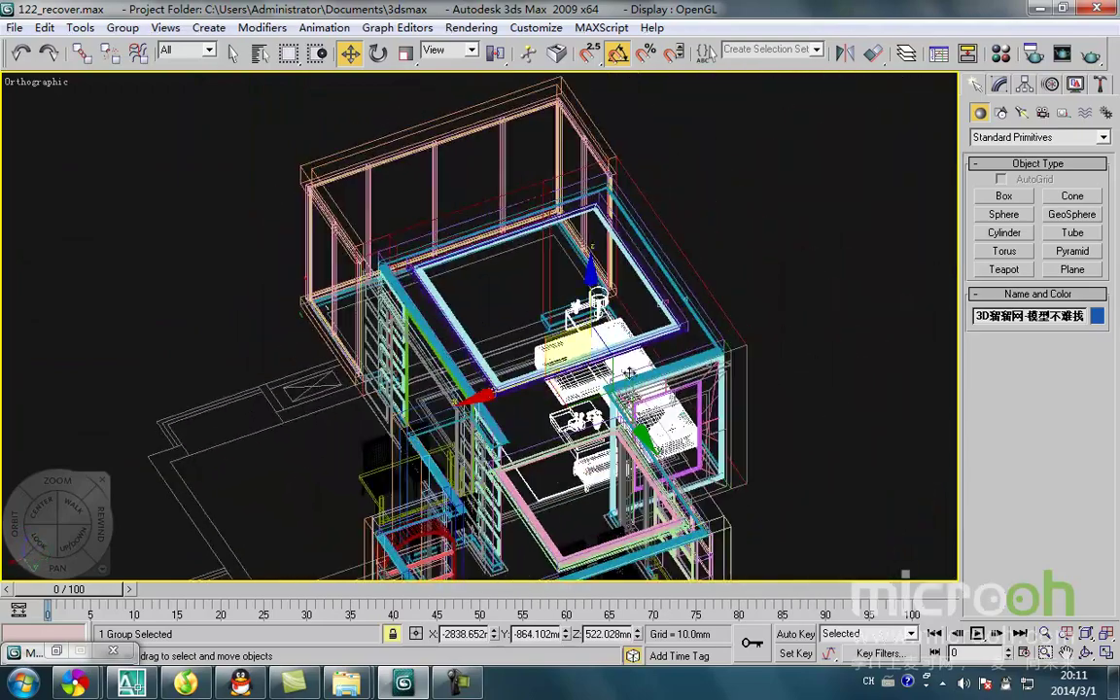
pyautogui.scroll(2, 600, 362)
pyautogui.moveTo(653, 371)
pyautogui.keyDown('alt'); pyautogui.mouseDown(button='middle')
pyautogui.moveTo(542, 400)
pyautogui.moveTo(562, 388)
pyautogui.moveTo(552, 403)
pyautogui.mouseUp(button='middle'); pyautogui.keyUp('alt')
pyautogui.press('t')
pyautogui.press('z')
pyautogui.scroll(-3, 569, 403)
pyautogui.press('space')
pyautogui.press('F3')
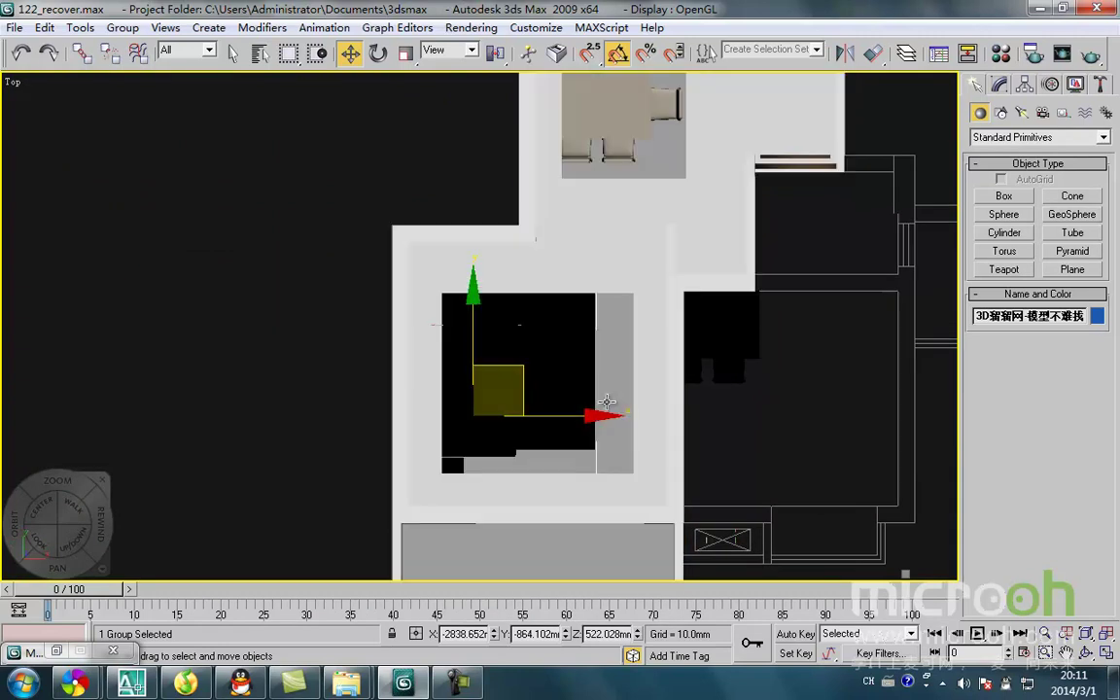
pyautogui.keyDown('ctrl'); pyautogui.click(617, 435); pyautogui.keyUp('ctrl')
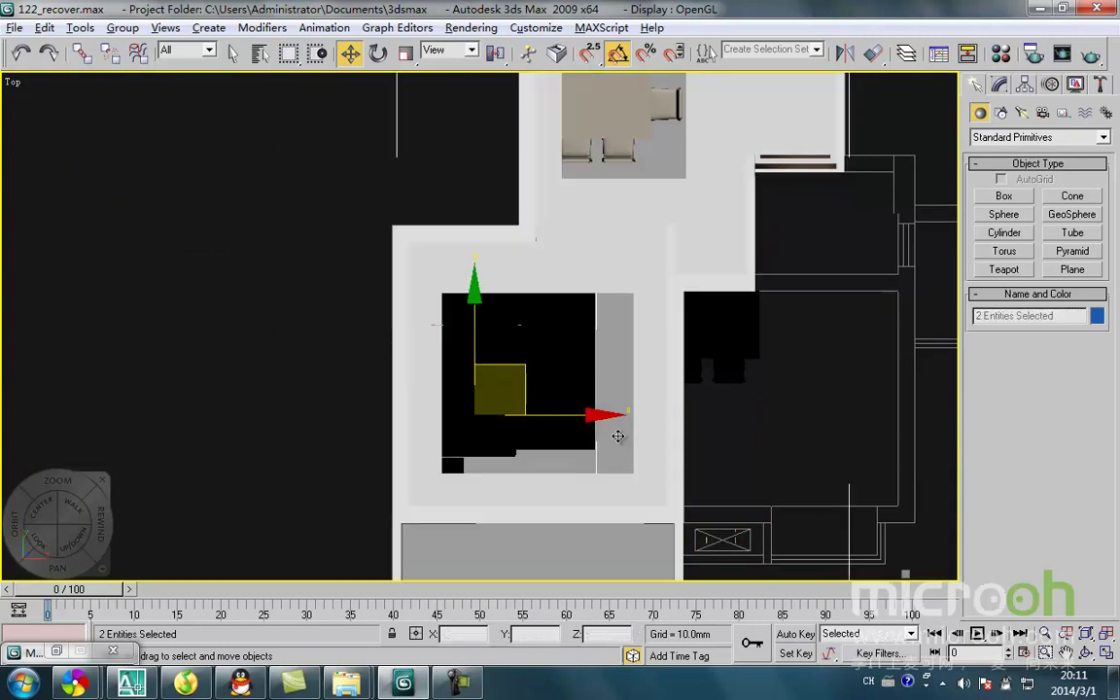
pyautogui.hotkey('alt', 'q')
pyautogui.moveTo(612, 448)
pyautogui.keyDown('alt'); pyautogui.mouseDown(button='middle')
pyautogui.moveTo(481, 368)
pyautogui.moveTo(492, 356)
pyautogui.mouseUp(button='middle'); pyautogui.keyUp('alt')
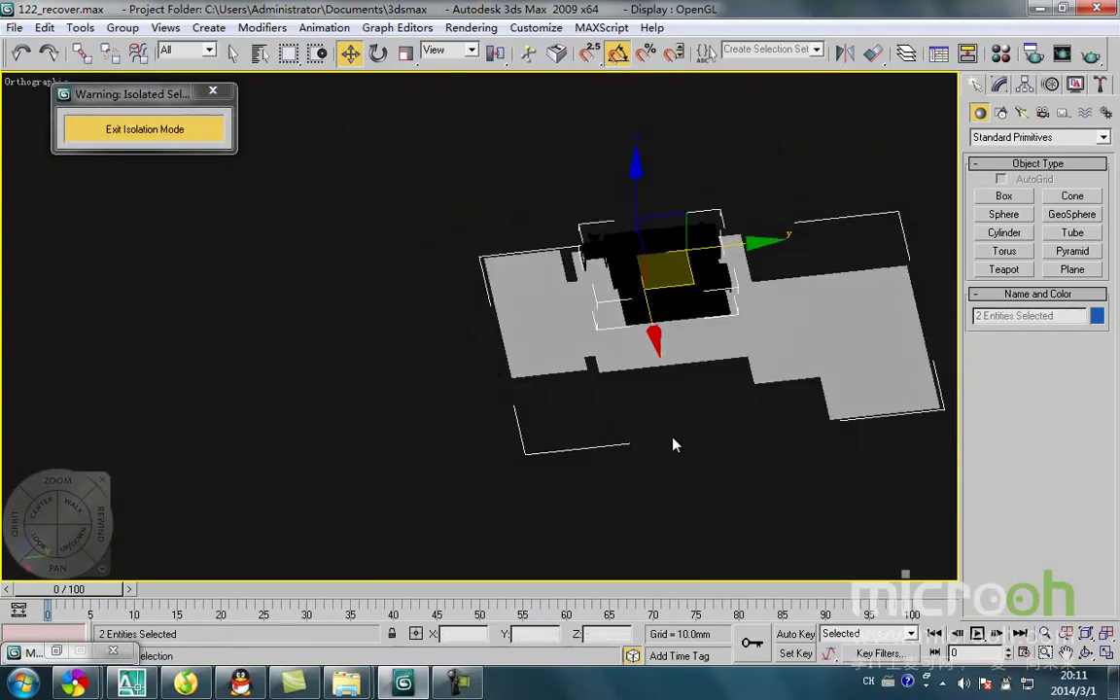
pyautogui.click(670, 437)
# - Lower the sofa set about 119 mm in the Front view so its base meets the floor line
pyautogui.press('f')
pyautogui.press('F3')
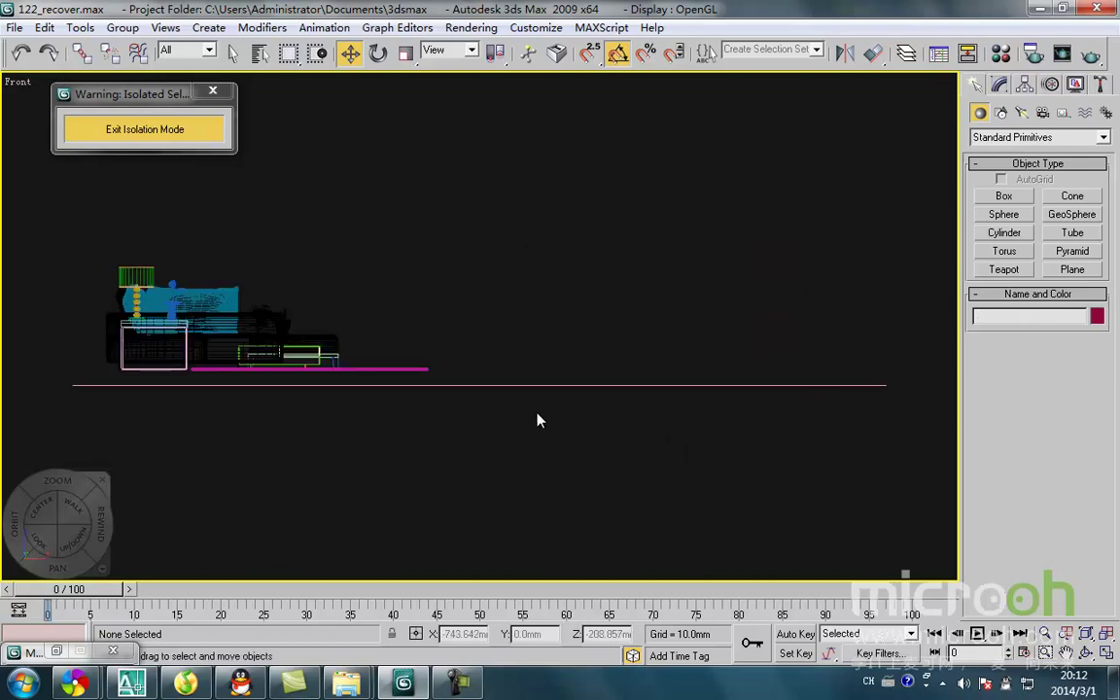
pyautogui.moveTo(397, 362); pyautogui.dragTo(564, 385, button='middle')
pyautogui.scroll(3, 565, 385)
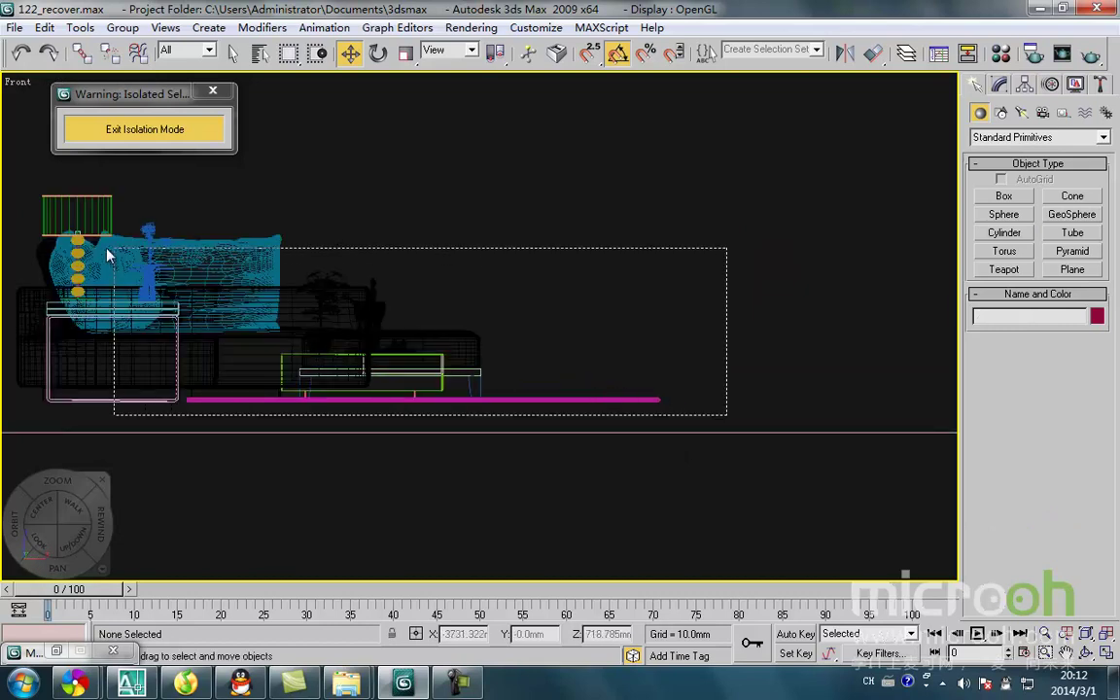
pyautogui.moveTo(109, 251); pyautogui.dragTo(110, 250)
pyautogui.press('z')
pyautogui.moveTo(428, 252); pyautogui.dragTo(421, 272)
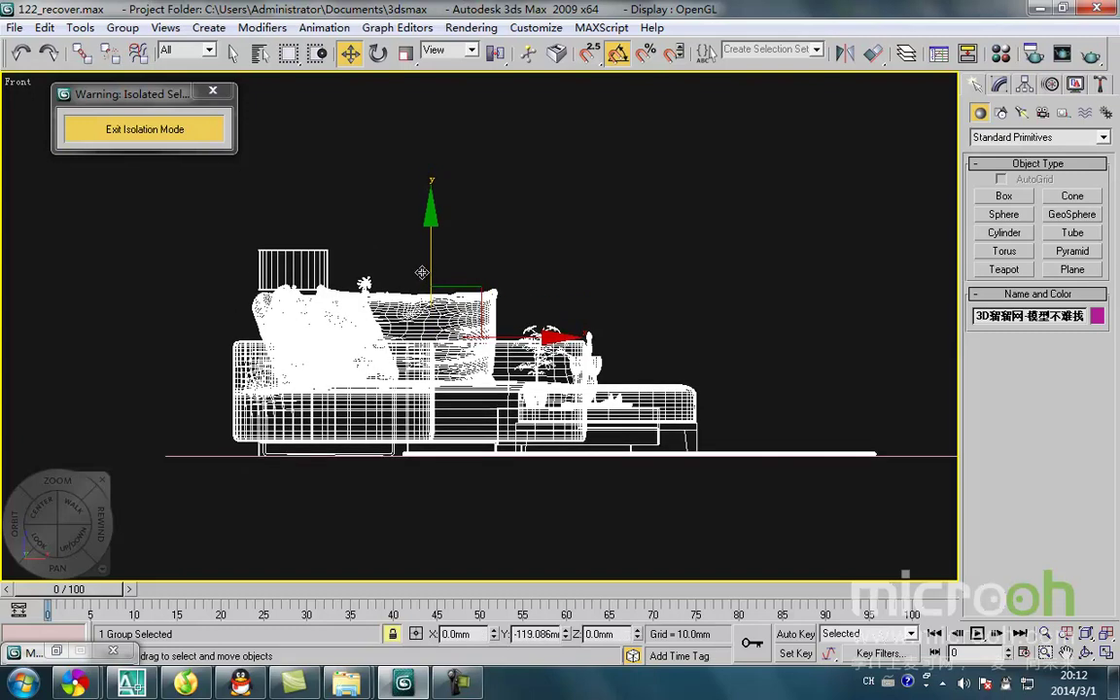
# - Shift the sofa set about 151 mm along Y in the Top view and exit isolation
pyautogui.press('t')
pyautogui.keyDown('alt'); pyautogui.moveTo(560, 395); pyautogui.dragTo(462, 326, button='middle'); pyautogui.keyUp('alt')
pyautogui.moveTo(567, 316); pyautogui.dragTo(450, 336, button='middle')
pyautogui.press('t')
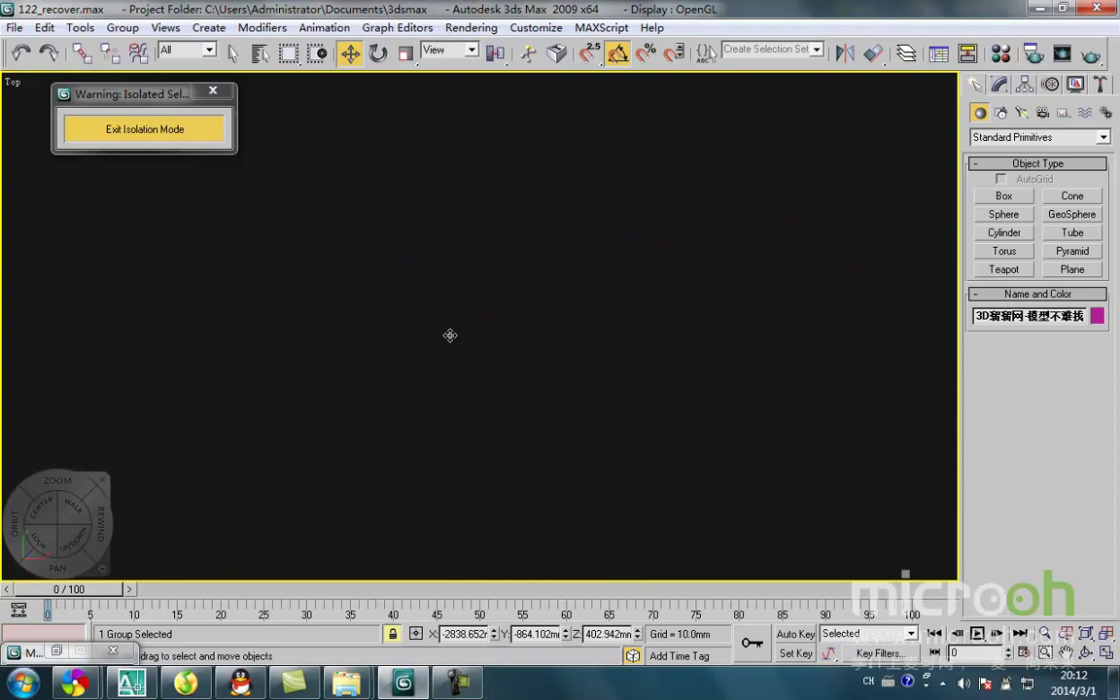
pyautogui.press('z')
pyautogui.moveTo(465, 290); pyautogui.dragTo(461, 322, button='middle')
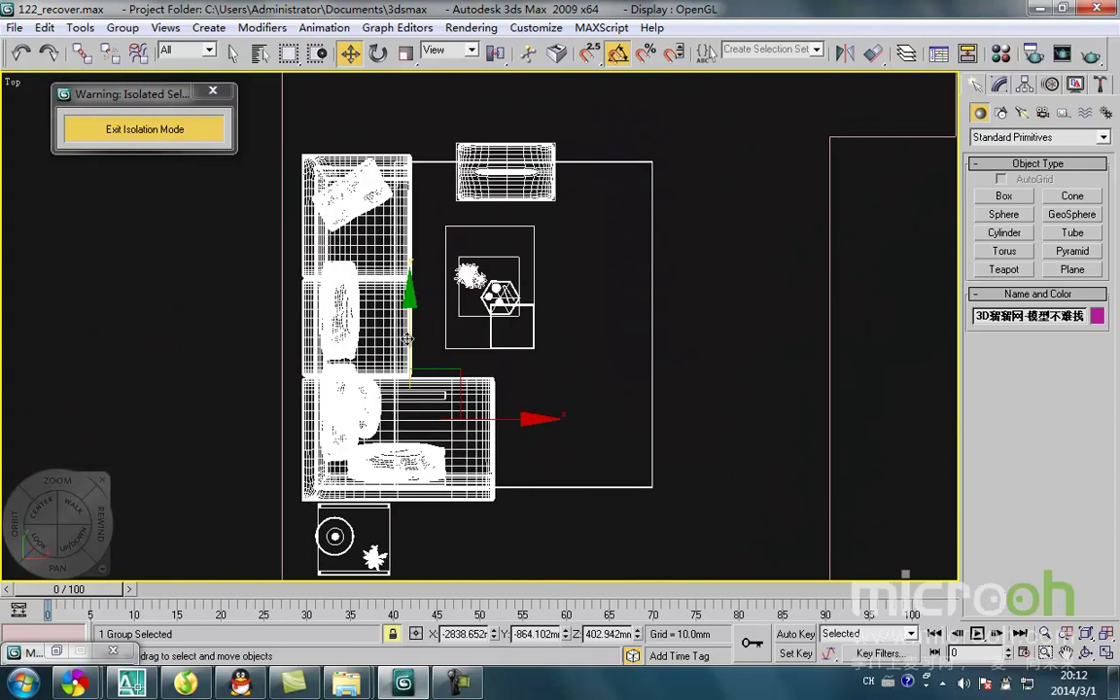
pyautogui.scroll(-2, 398, 323)
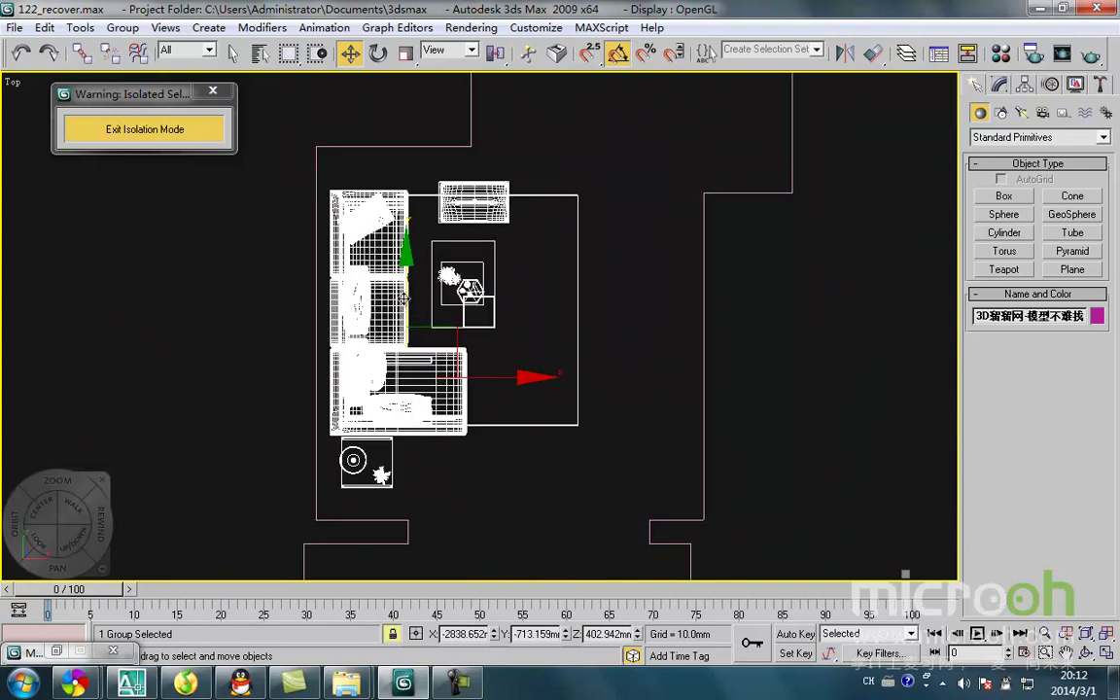
pyautogui.click(173, 135)
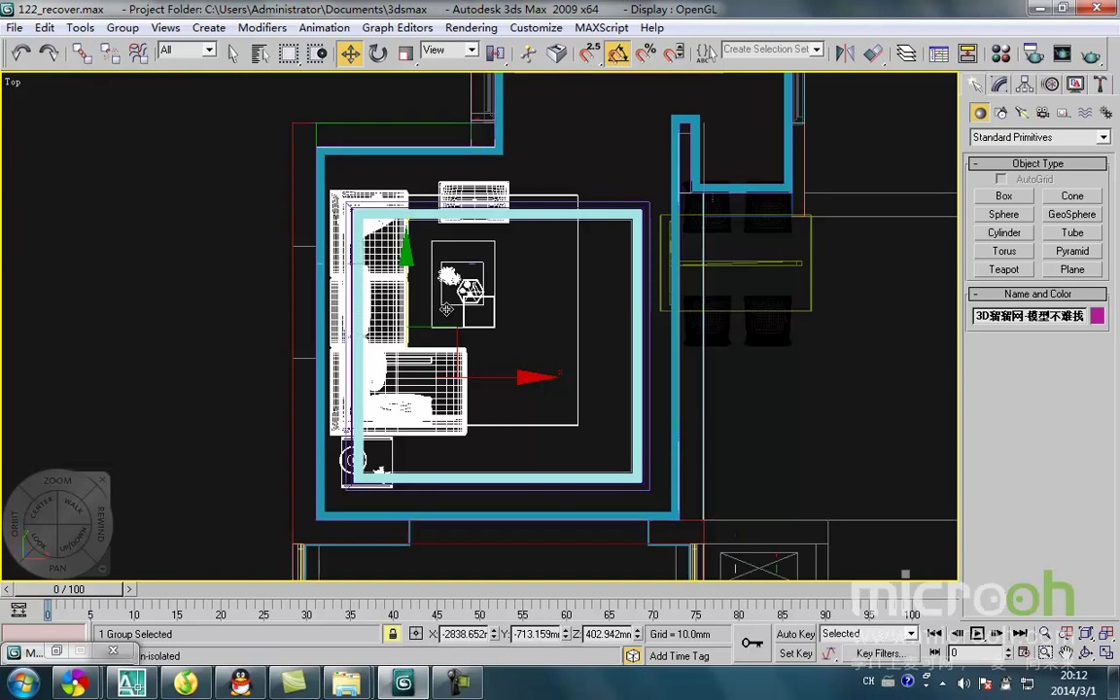
# - Enlarge the sofa set slightly with uniform scaling and align it along the living room's outer wall
pyautogui.press('r')
pyautogui.press('t')
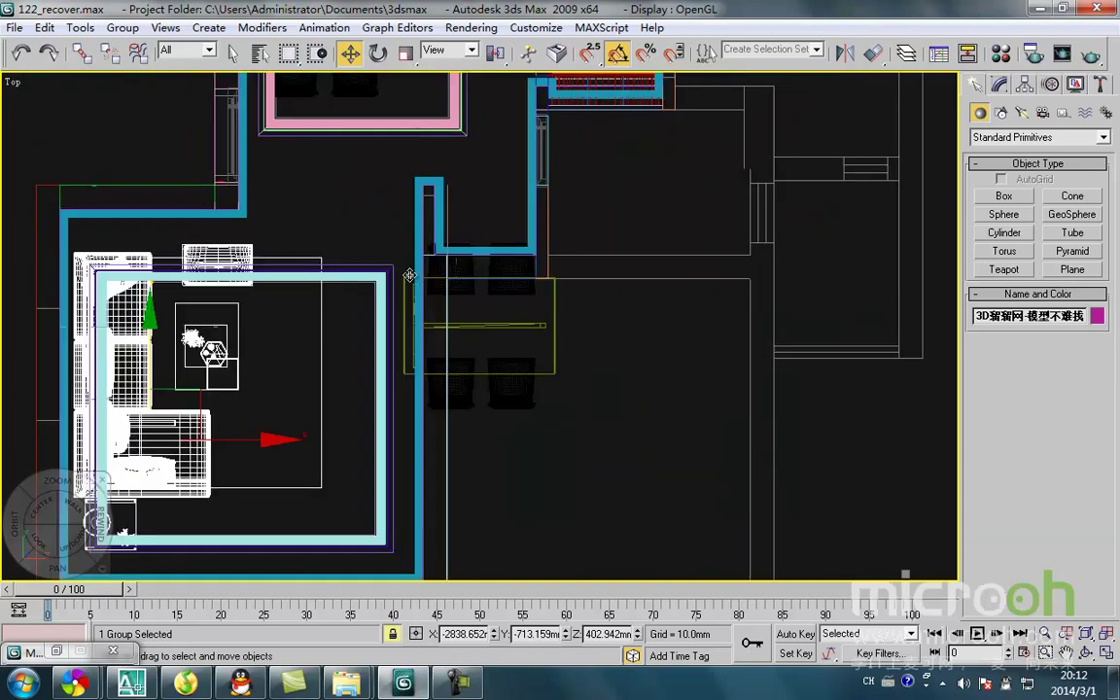
pyautogui.click(404, 56)
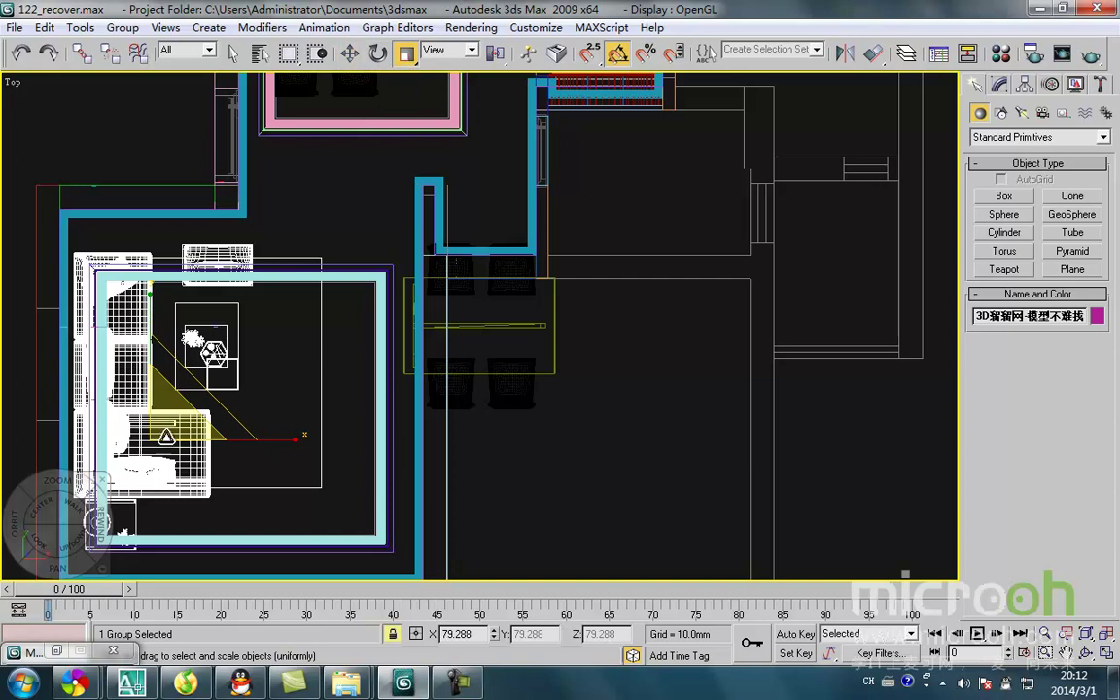
pyautogui.moveTo(169, 420); pyautogui.dragTo(169, 413)
pyautogui.moveTo(183, 433); pyautogui.dragTo(251, 386, button='middle')
pyautogui.press('w')
pyautogui.moveTo(268, 347); pyautogui.dragTo(273, 353)
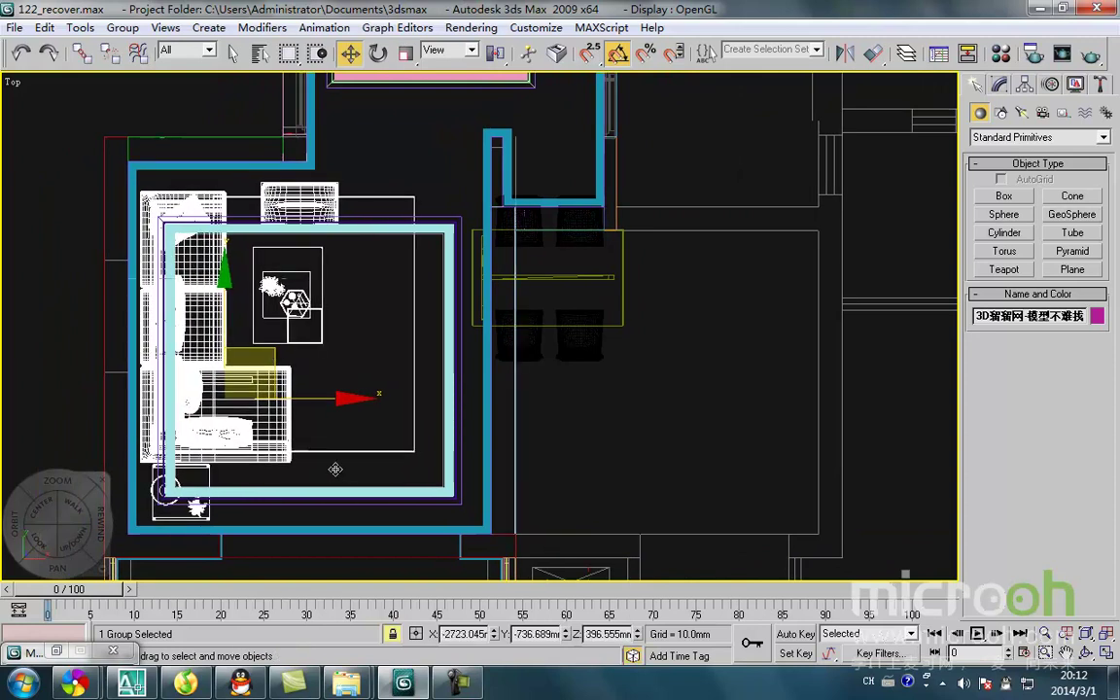
pyautogui.scroll(-6, 170, 392)
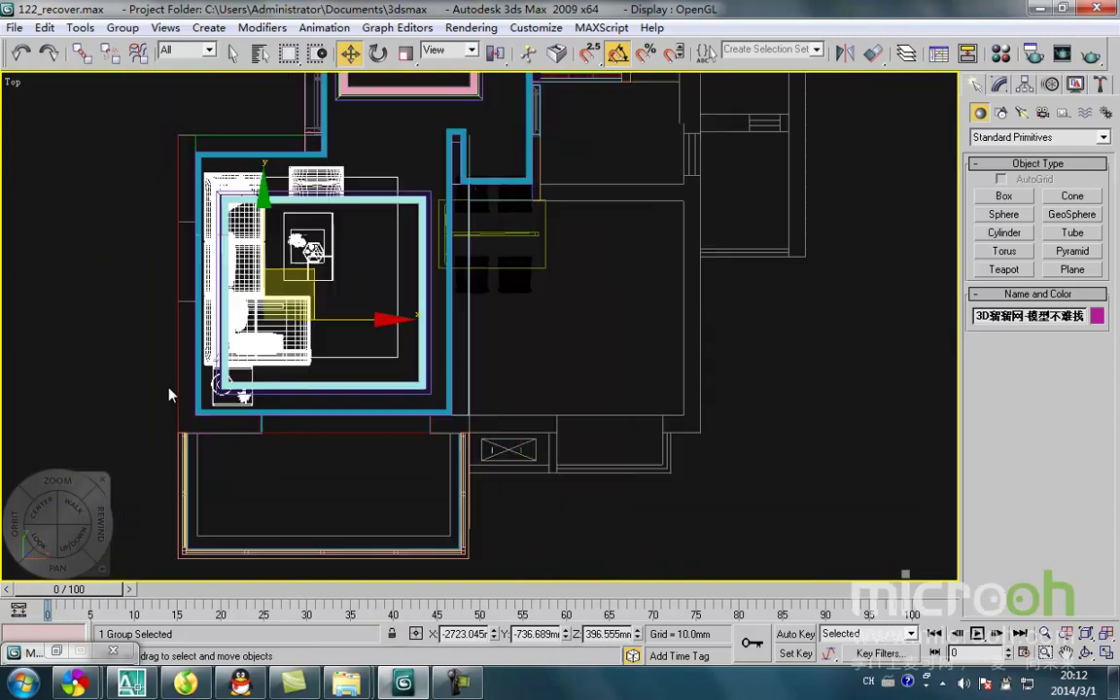
pyautogui.click(136, 390)
pyautogui.scroll(6, 287, 363)
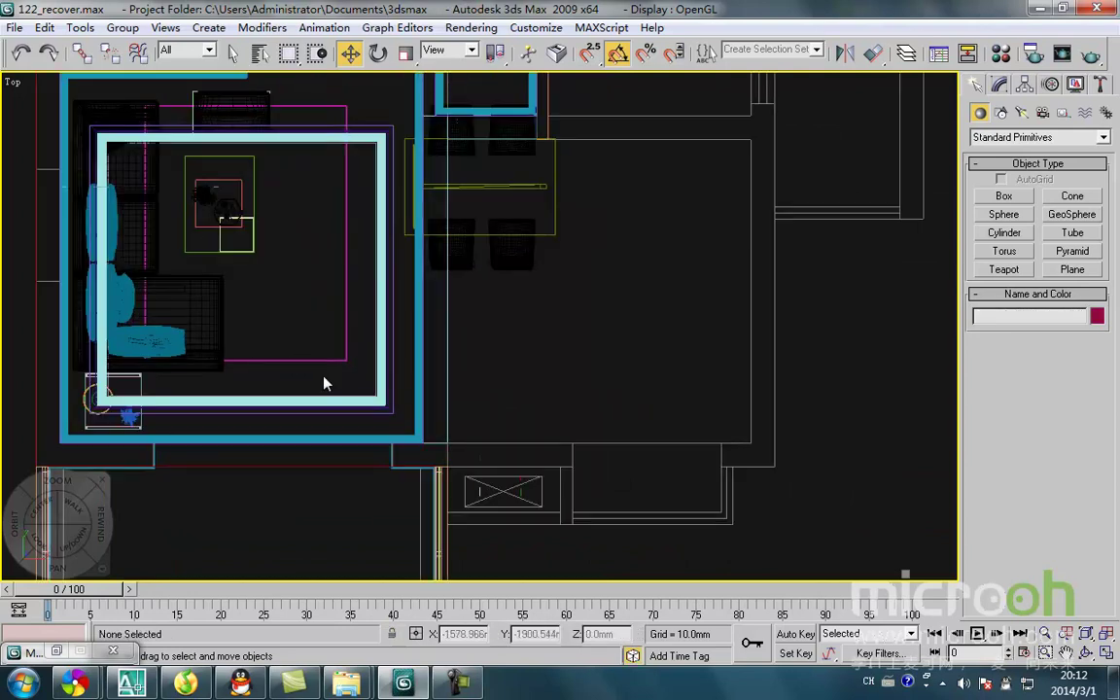
pyautogui.press('F3')
pyautogui.click(334, 364)
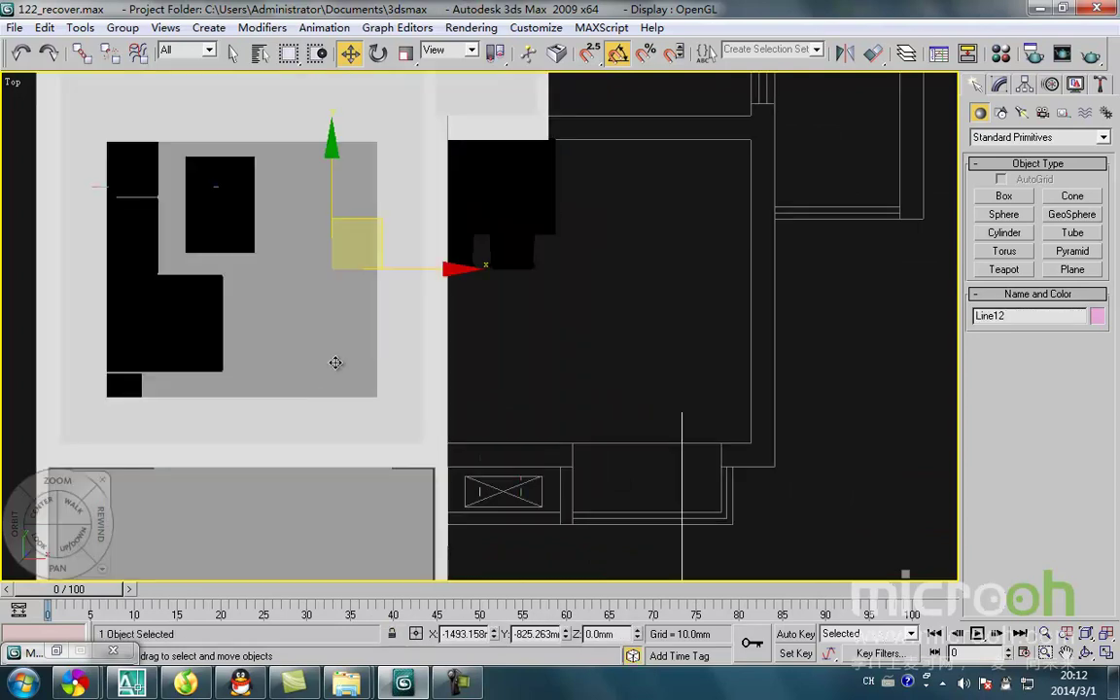
pyautogui.hotkey('alt', 'q')
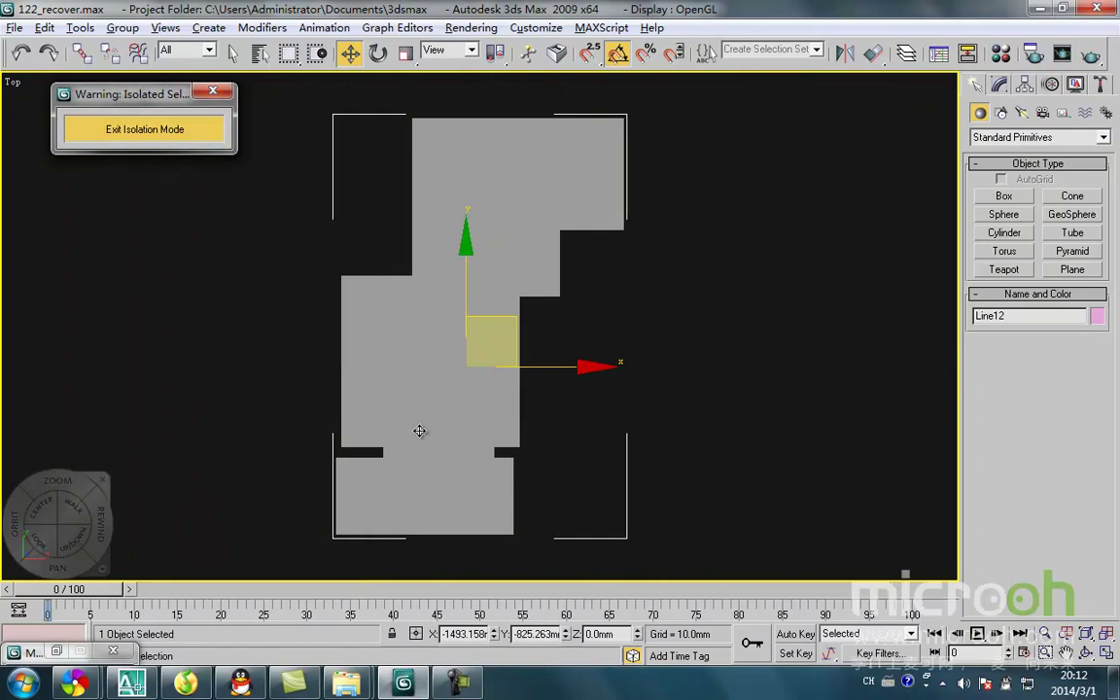
pyautogui.press('F3')
pyautogui.click(481, 404)
pyautogui.click(143, 129)
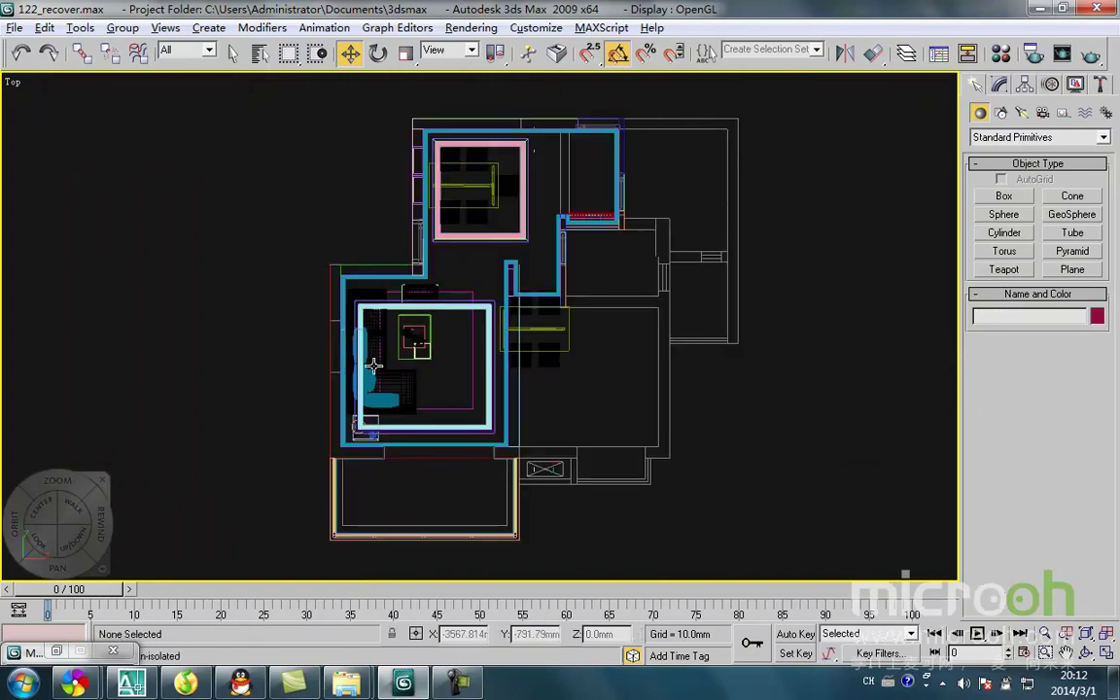
# - Isolate the rescaled sofa set with the floor object
pyautogui.click(411, 351)
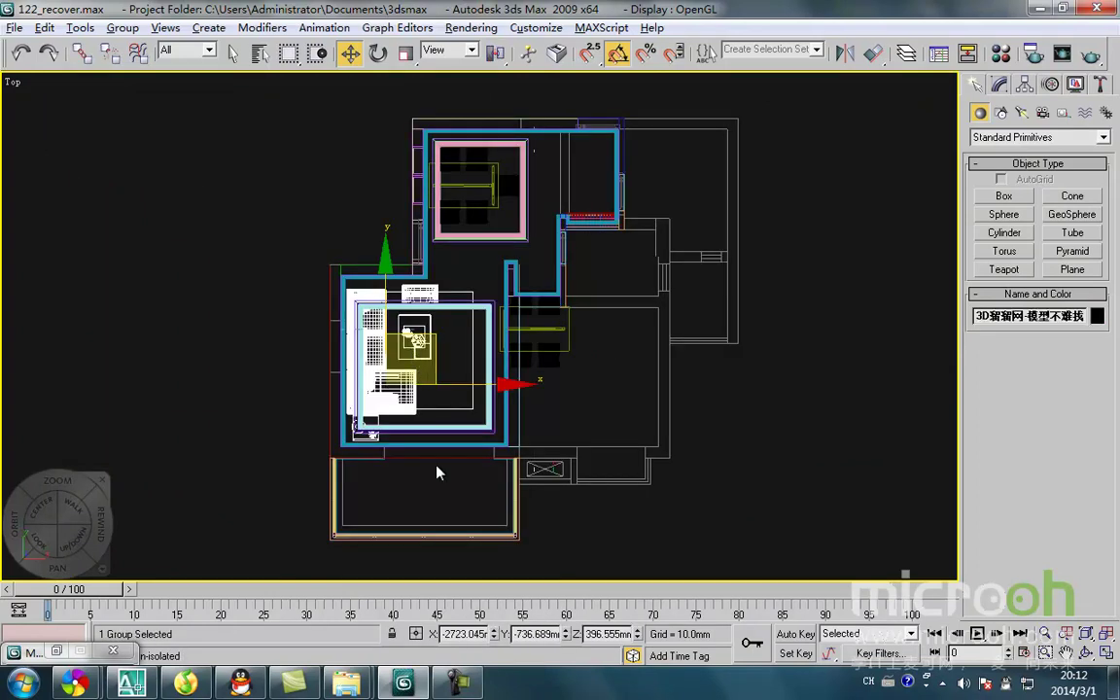
pyautogui.press('F3')
pyautogui.keyDown('ctrl'); pyautogui.click(439, 500); pyautogui.keyUp('ctrl')
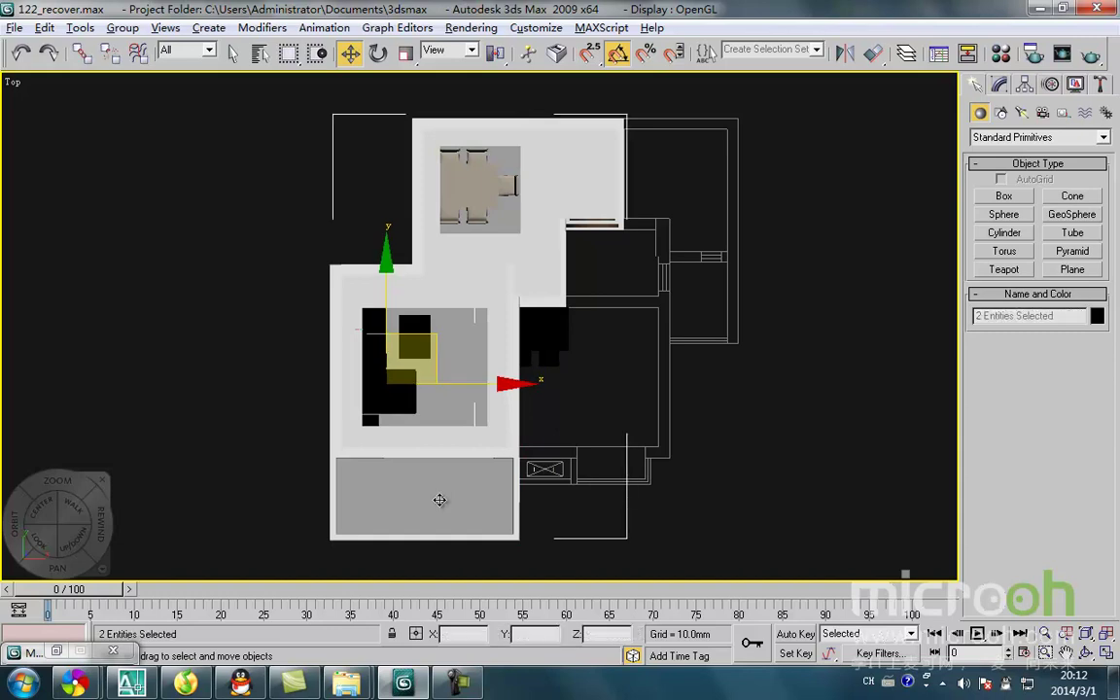
pyautogui.hotkey('alt', 'q')
pyautogui.keyDown('alt'); pyautogui.moveTo(398, 464); pyautogui.dragTo(595, 499, button='middle'); pyautogui.keyUp('alt')
# - Raise the sofa set in the Front view, snap its base onto the floor line, and exit isolation
pyautogui.press('f')
pyautogui.moveTo(435, 375); pyautogui.dragTo(415, 447, button='middle')
pyautogui.press('F3')
pyautogui.click(368, 422)
pyautogui.scroll(4, 381, 416)
pyautogui.moveTo(580, 403); pyautogui.dragTo(747, 417, button='middle')
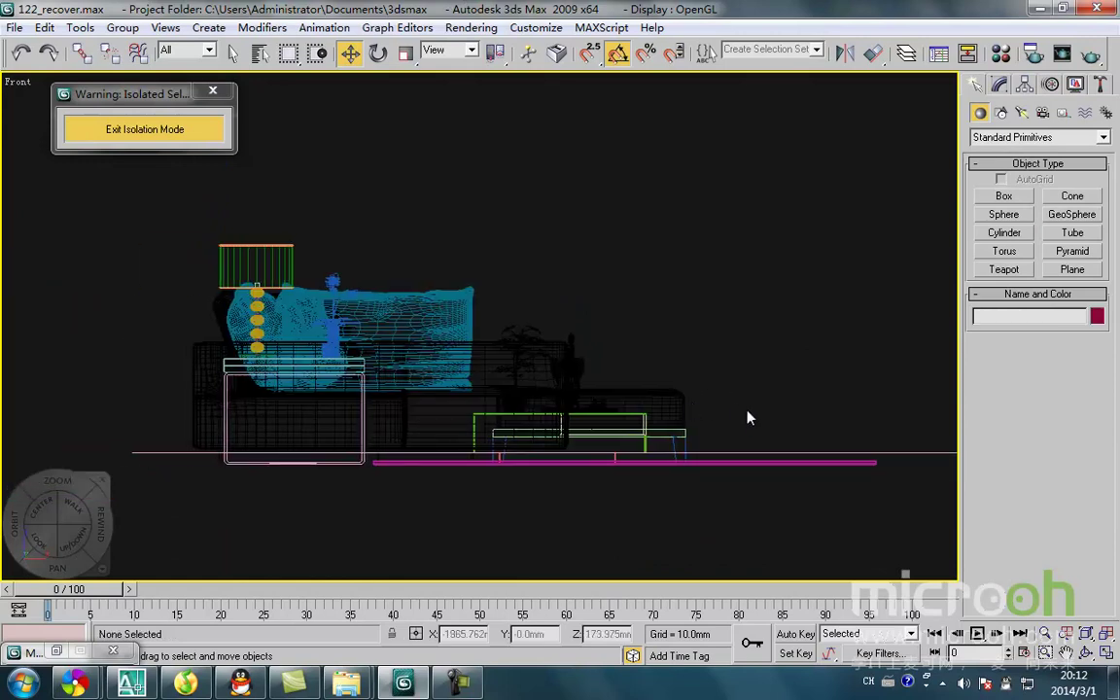
pyautogui.press('space')
pyautogui.moveTo(169, 230); pyautogui.dragTo(404, 216)
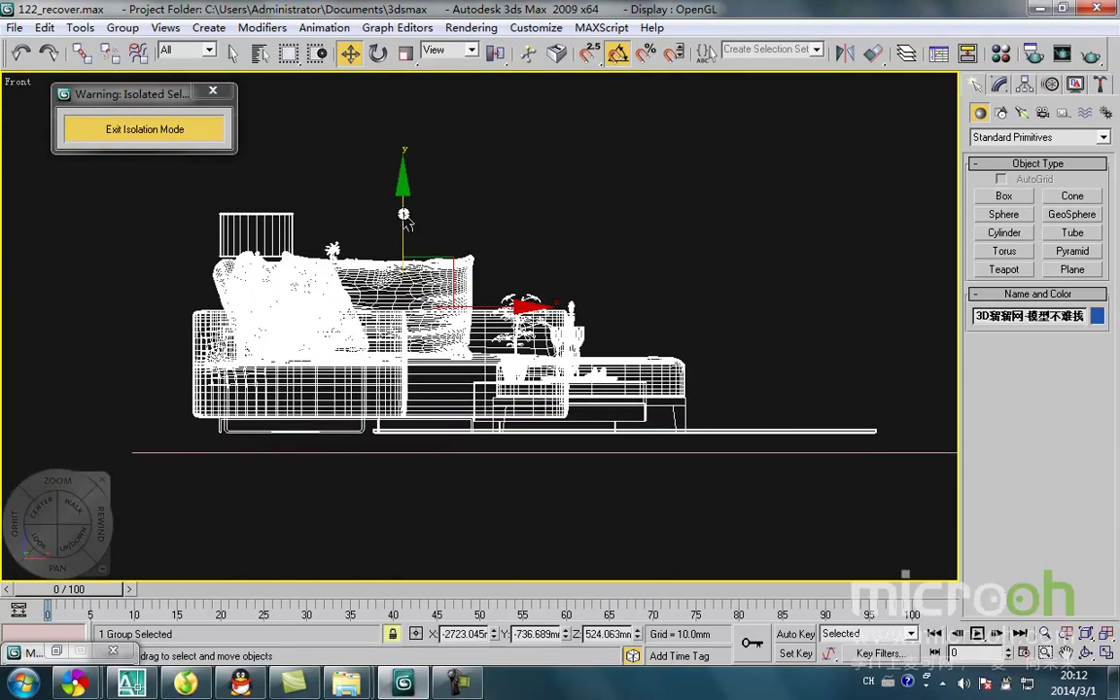
pyautogui.moveTo(229, 435); pyautogui.dragTo(126, 448)
pyautogui.click(615, 356)
pyautogui.click(258, 259)
# - Examine the living room and the leftover dining set from above in shaded and wireframe display
pyautogui.press('t')
pyautogui.press('z')
pyautogui.moveTo(488, 387)
pyautogui.mouseDown(button='middle')
pyautogui.moveTo(429, 427)
pyautogui.moveTo(382, 394)
pyautogui.moveTo(358, 332)
pyautogui.moveTo(372, 337)
pyautogui.mouseUp(button='middle')
pyautogui.press('F3')
pyautogui.keyDown('alt'); pyautogui.moveTo(397, 349); pyautogui.dragTo(536, 304, button='middle'); pyautogui.keyUp('alt')
pyautogui.scroll(2, 469, 203)
pyautogui.moveTo(468, 203); pyautogui.dragTo(445, 380, button='middle')
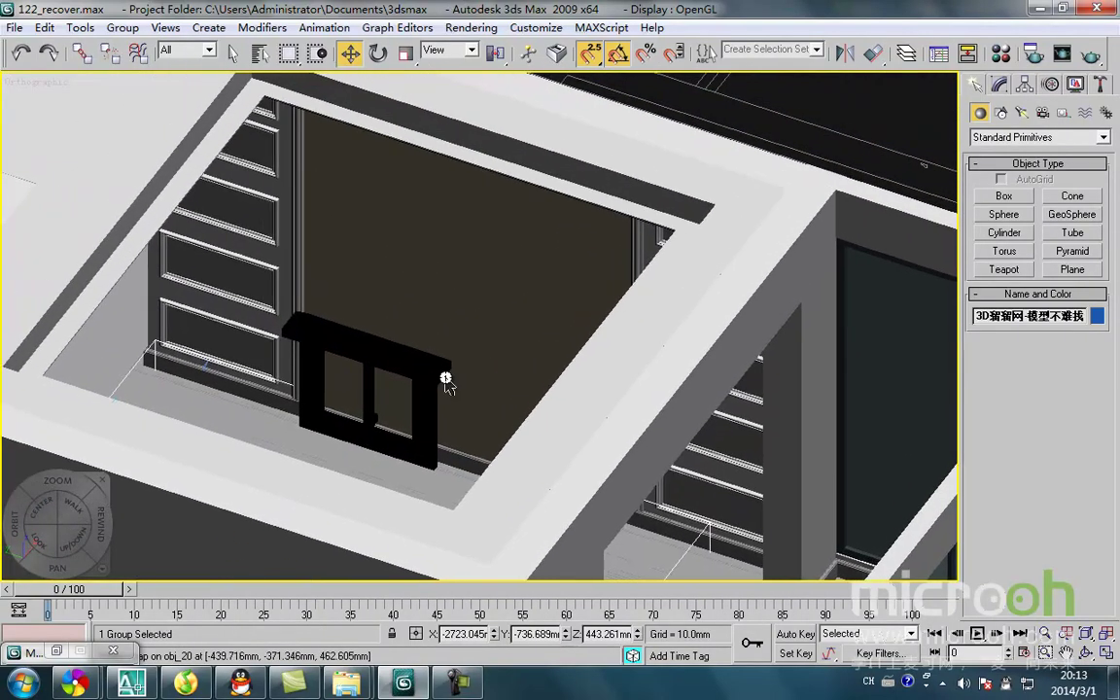
pyautogui.press('F3')
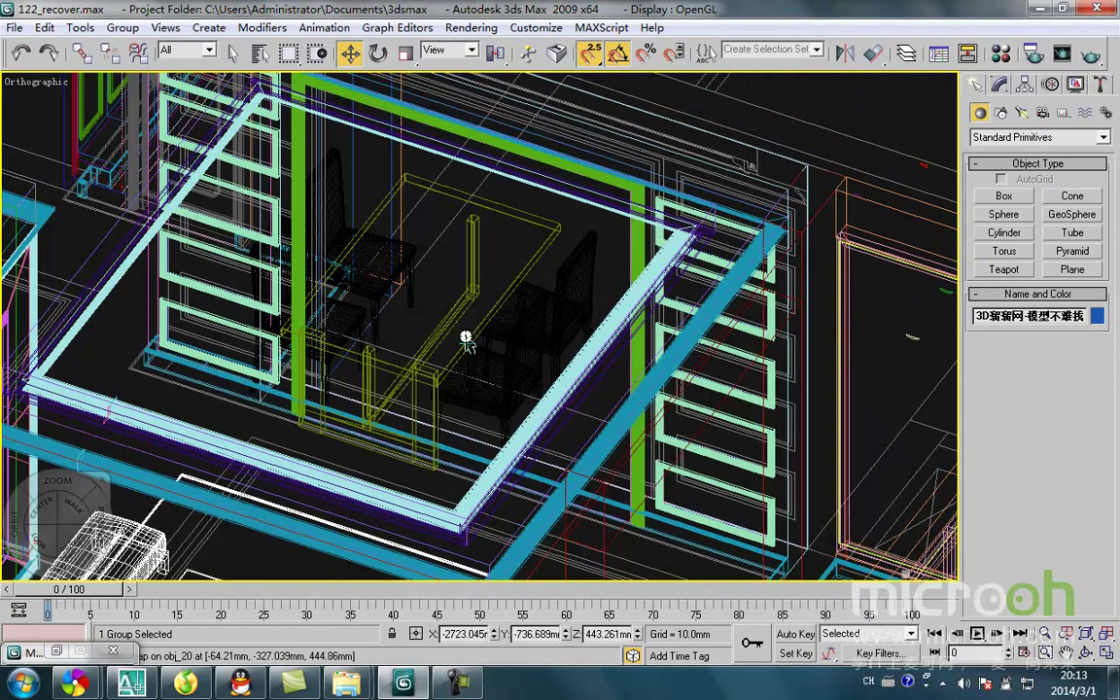
pyautogui.click(467, 340)
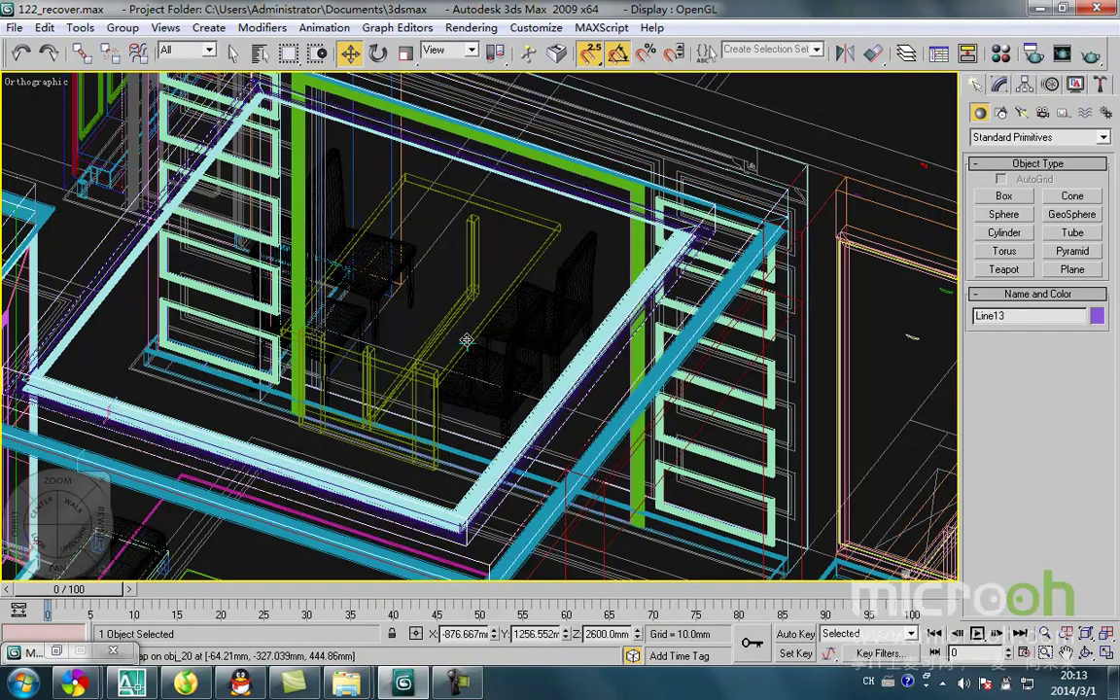
# - Isolate all grouped objects in the scene, including the sofa set, dining sets, doors and cabinets
pyautogui.scroll(-4, 467, 340)
pyautogui.press('t')
pyautogui.scroll(-8, 464, 336)
pyautogui.scroll(3, 552, 404)
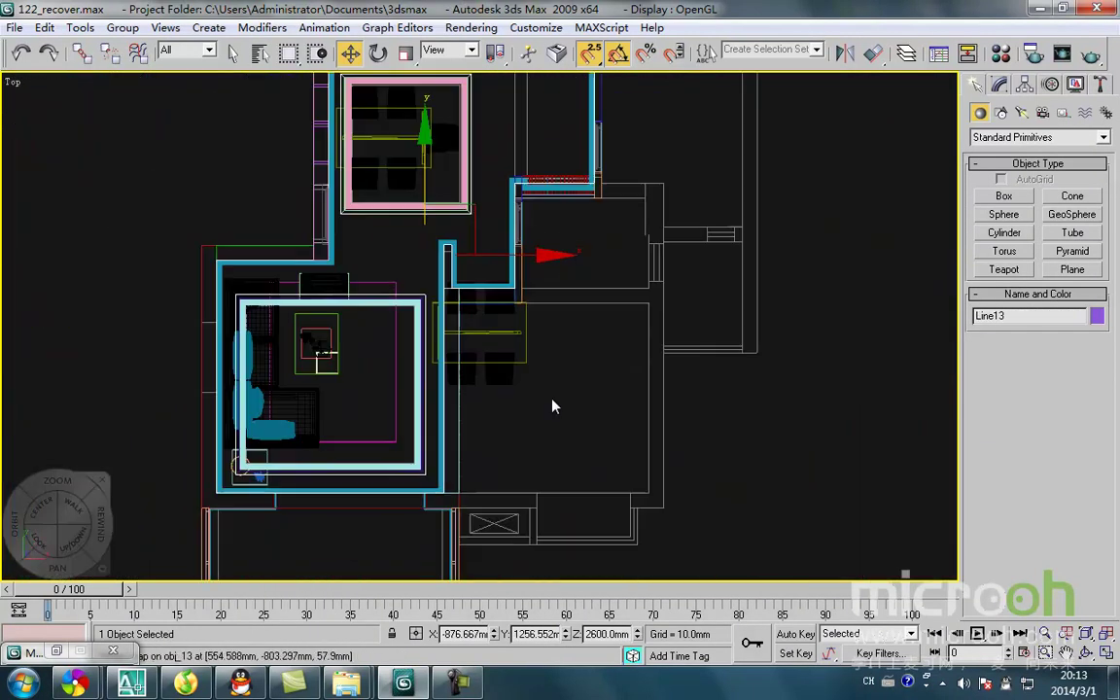
pyautogui.scroll(3, 529, 390)
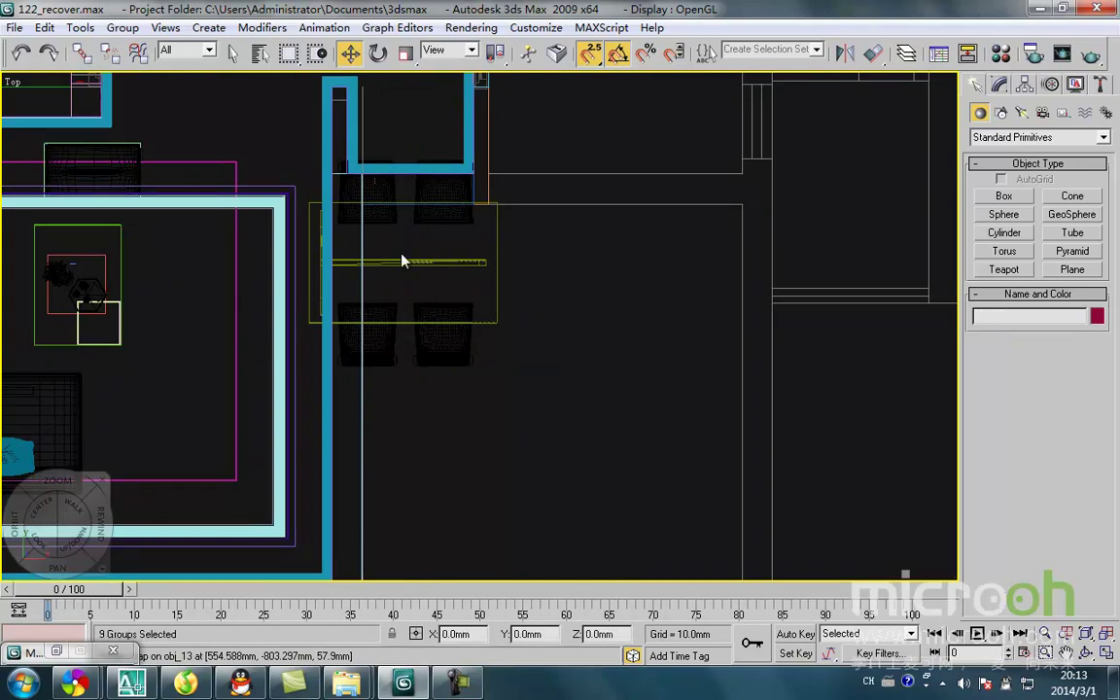
pyautogui.scroll(-4, 444, 308)
pyautogui.moveTo(460, 335); pyautogui.dragTo(455, 455, button='middle')
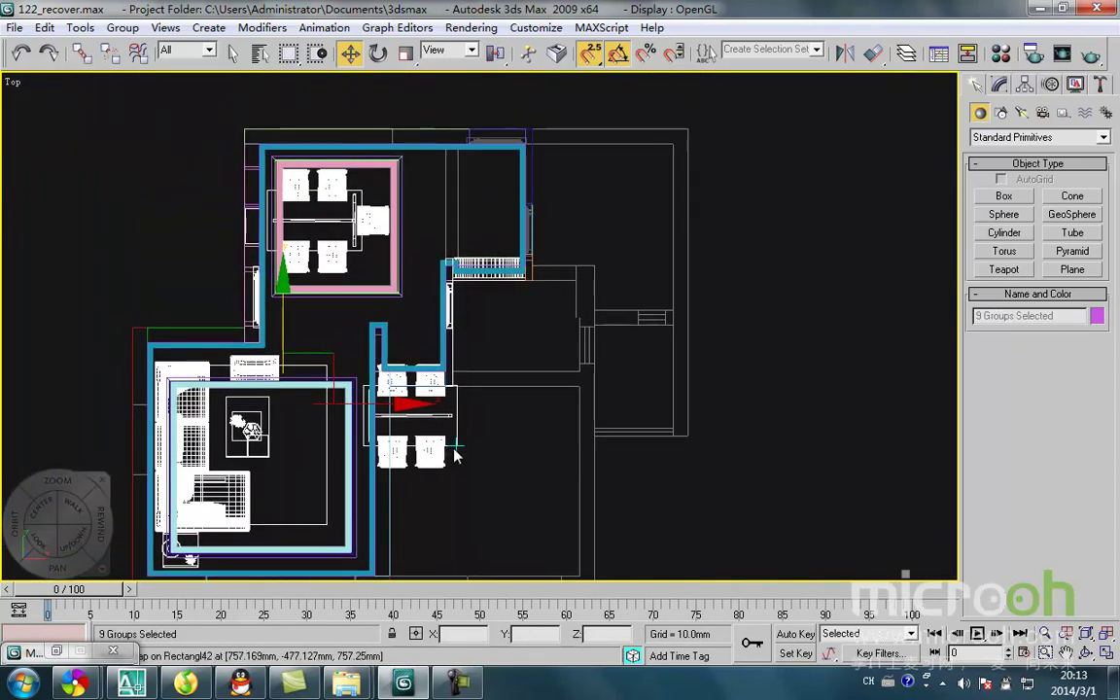
pyautogui.hotkey('alt', 'q')
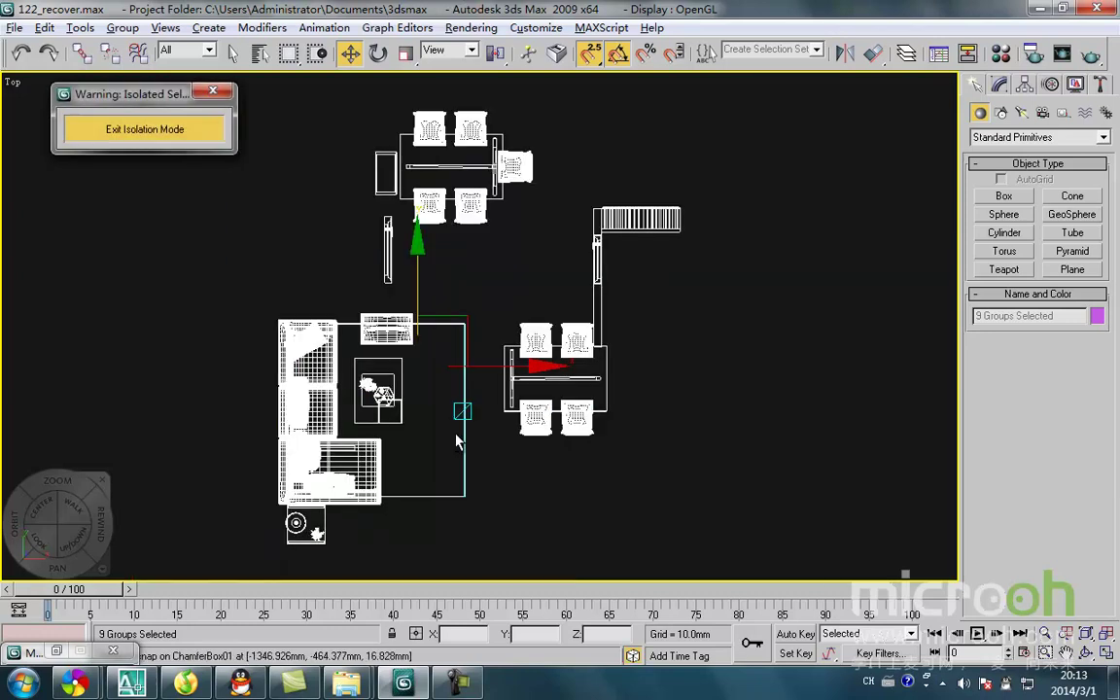
# - Delete the spare four-chair dining set next to the living room and exit isolation
pyautogui.click(540, 492)
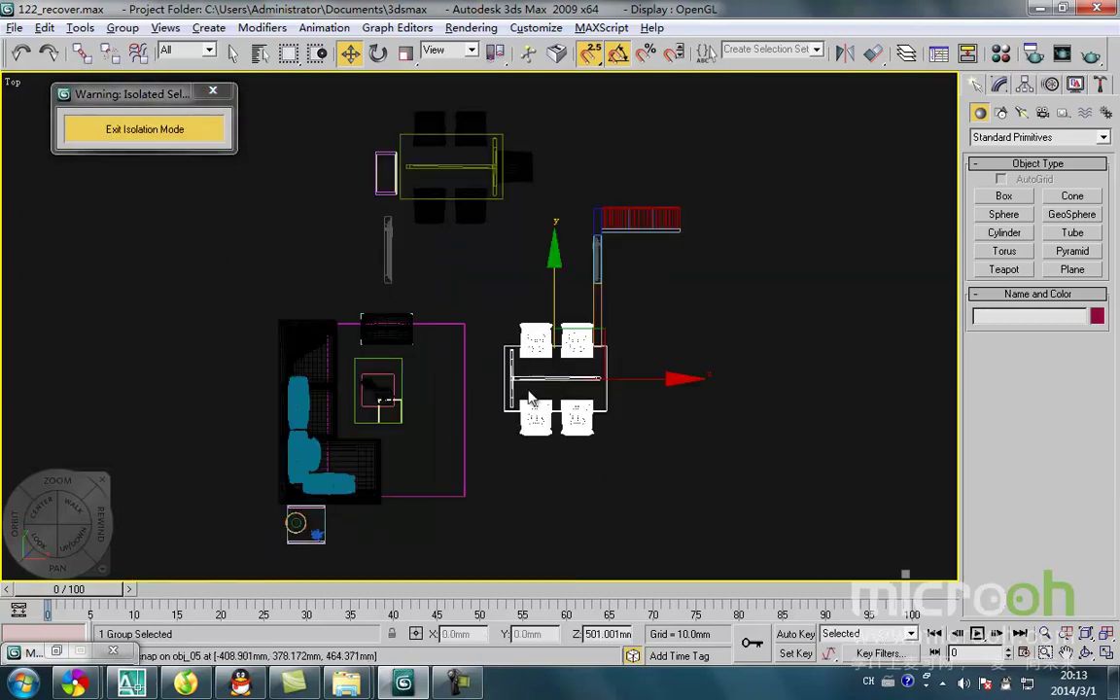
pyautogui.keyDown('alt'); pyautogui.moveTo(566, 423); pyautogui.dragTo(691, 333, button='middle'); pyautogui.keyUp('alt')
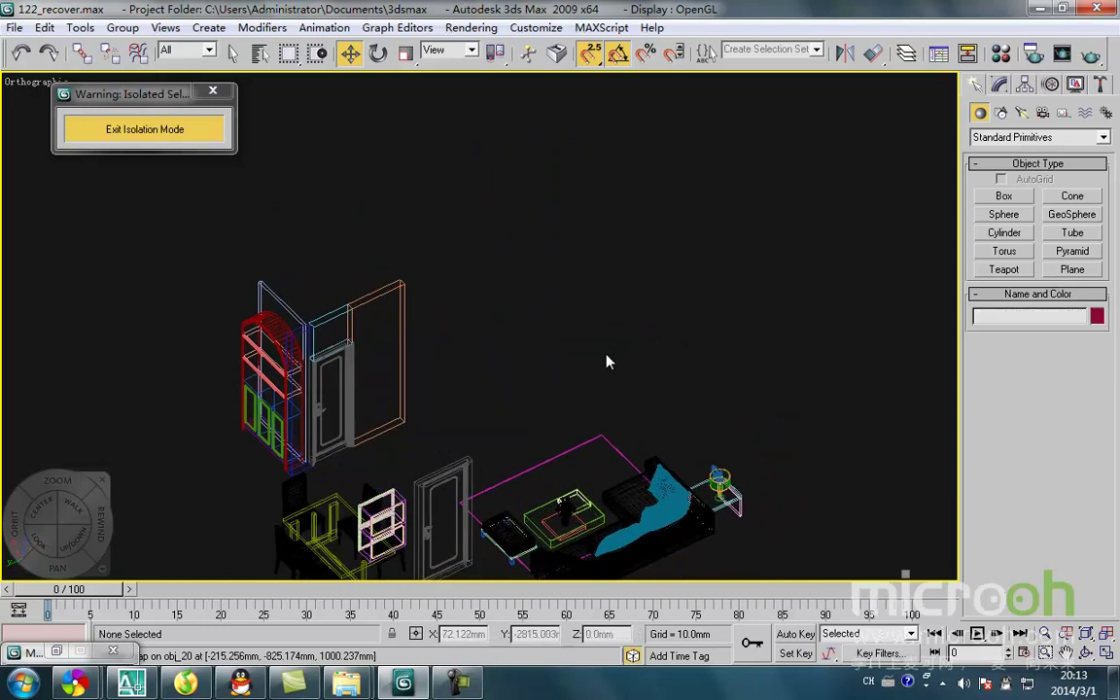
pyautogui.click(153, 128)
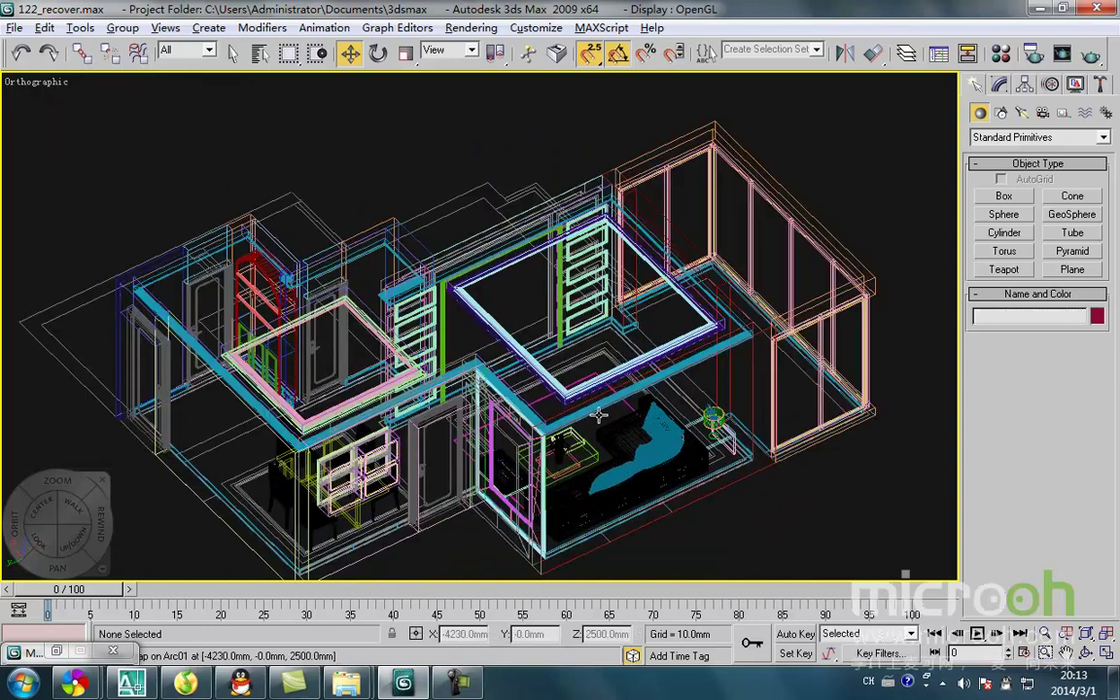